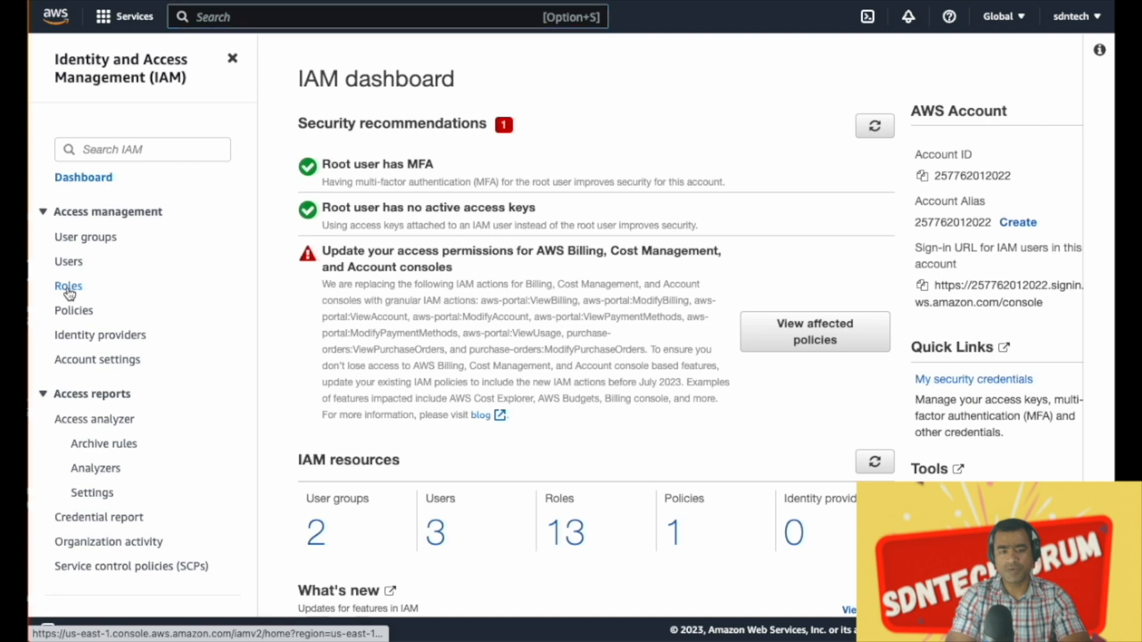
Start a new IAM role trusted by an AWS service, choosing Systems Manager as the service and use case, and continue to permissions
left_click(999, 116)
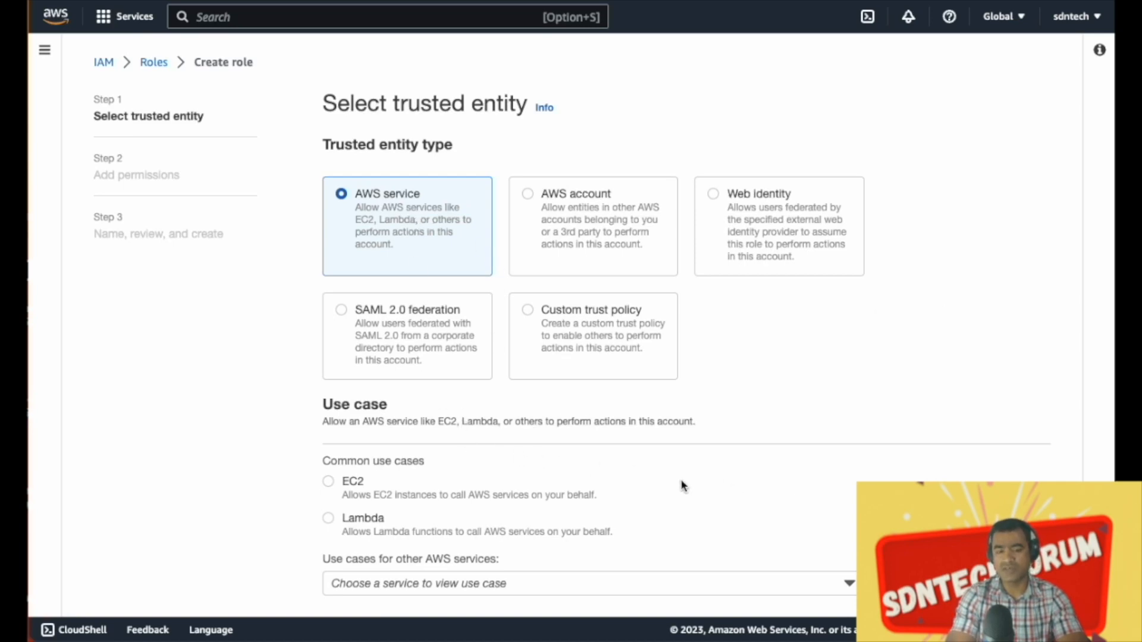
scroll(746, 502, "down", 2)
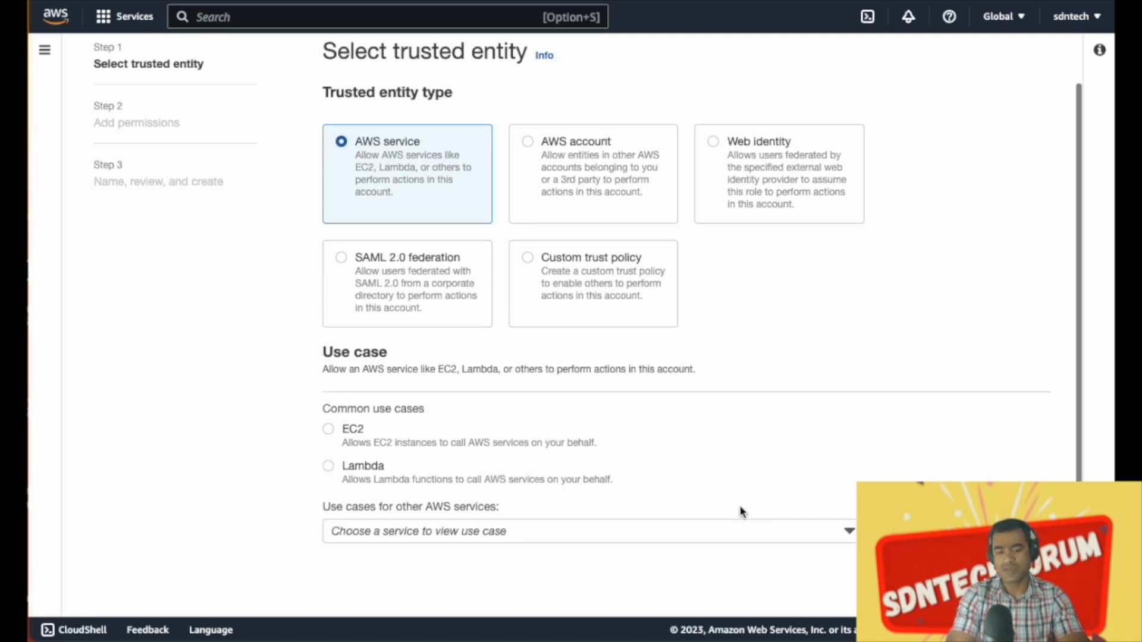
left_click(748, 540)
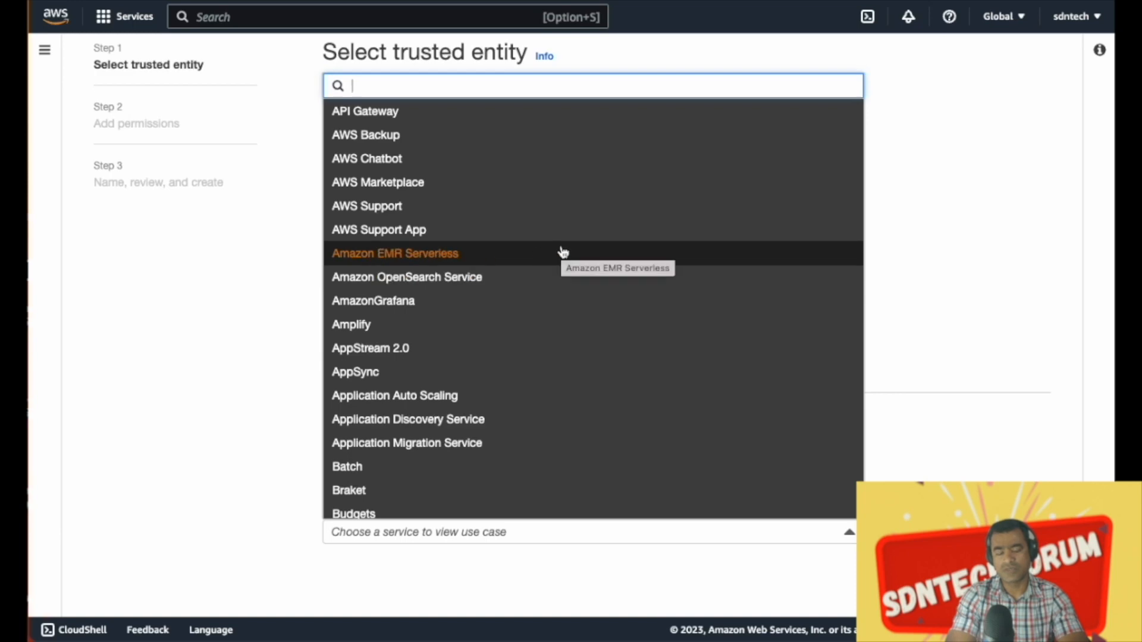
scroll(563, 252, "down", 15)
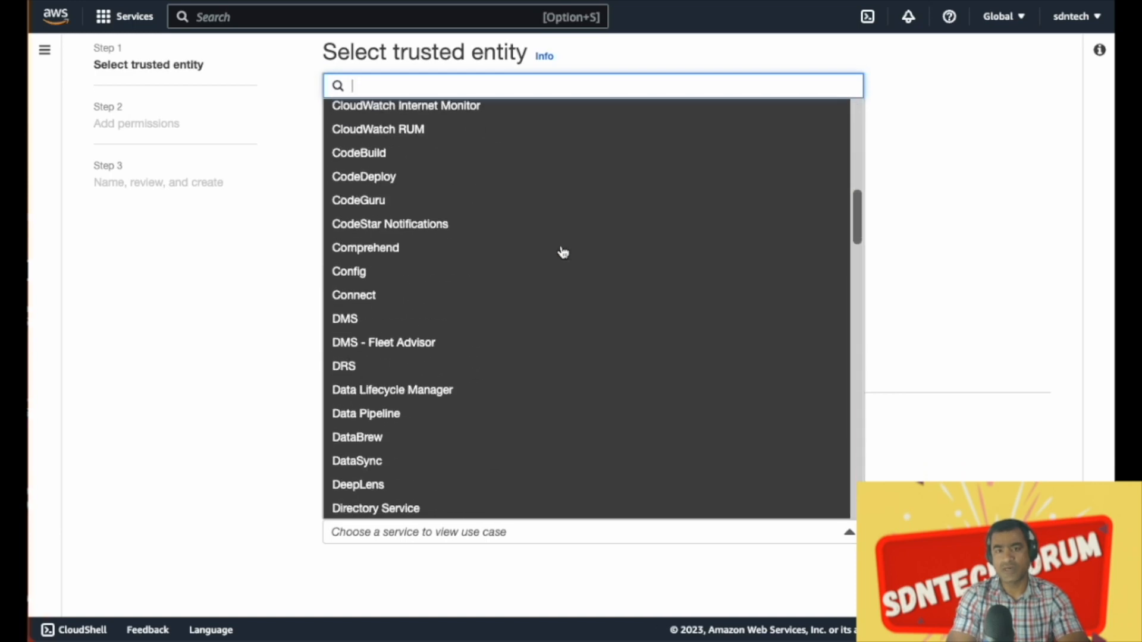
scroll(563, 252, "down", 1)
type("sys")
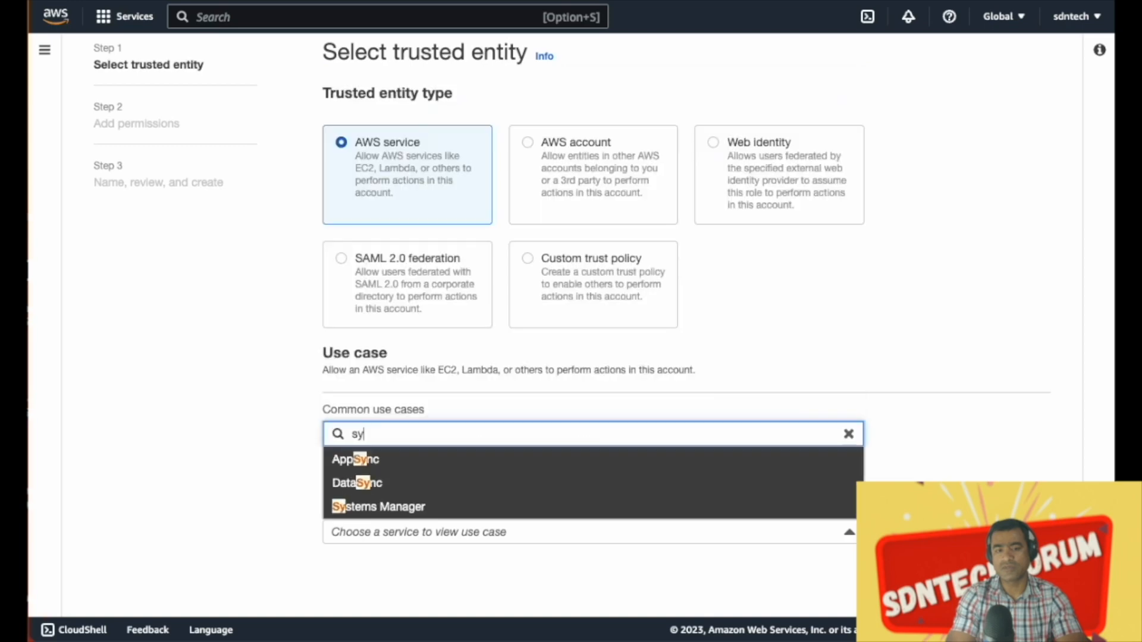
left_click(442, 504)
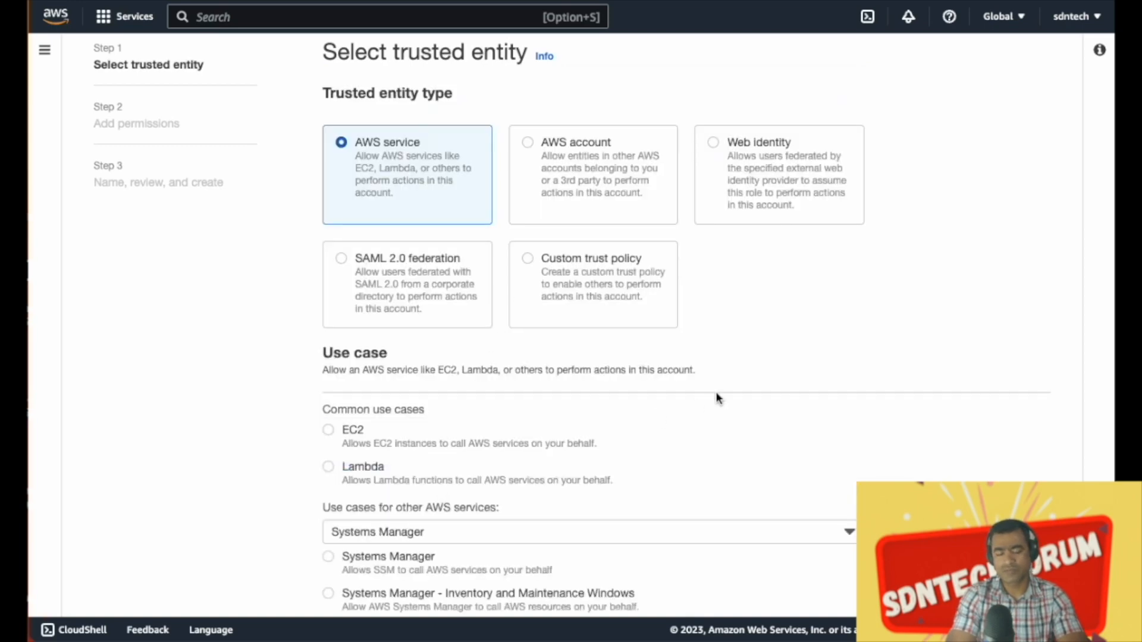
scroll(716, 391, "down", 2)
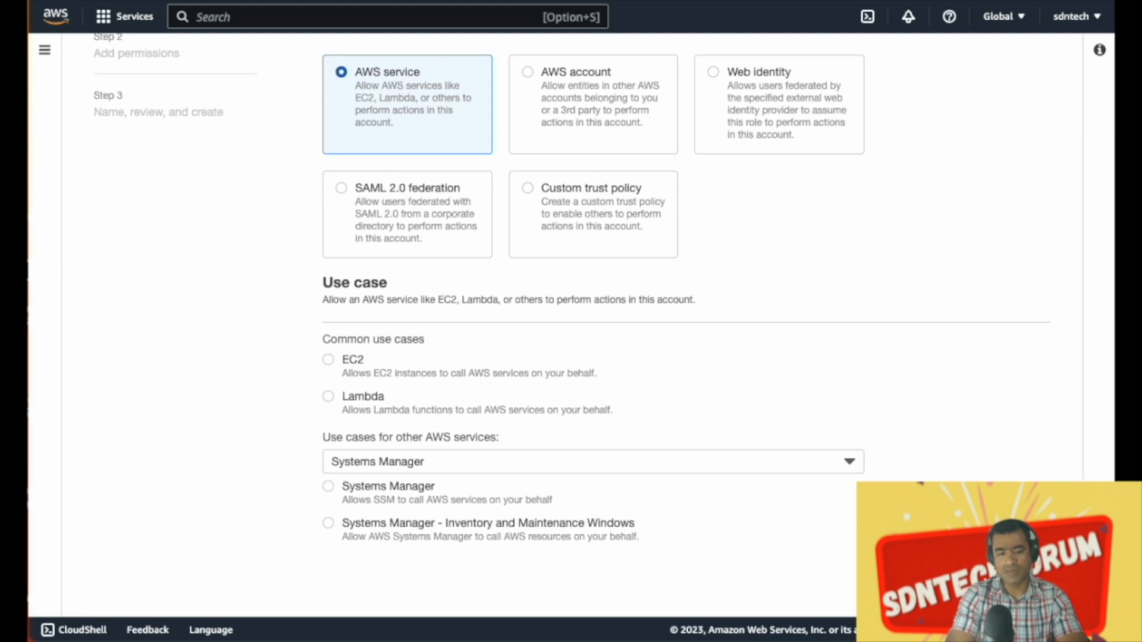
left_click(329, 488)
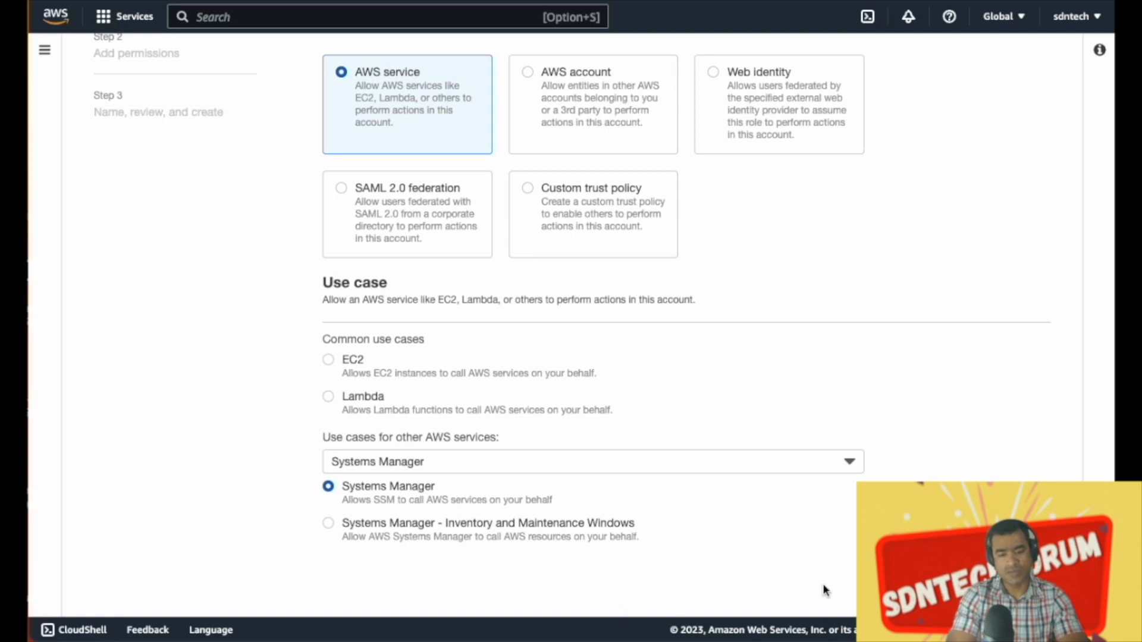
left_click(1041, 590)
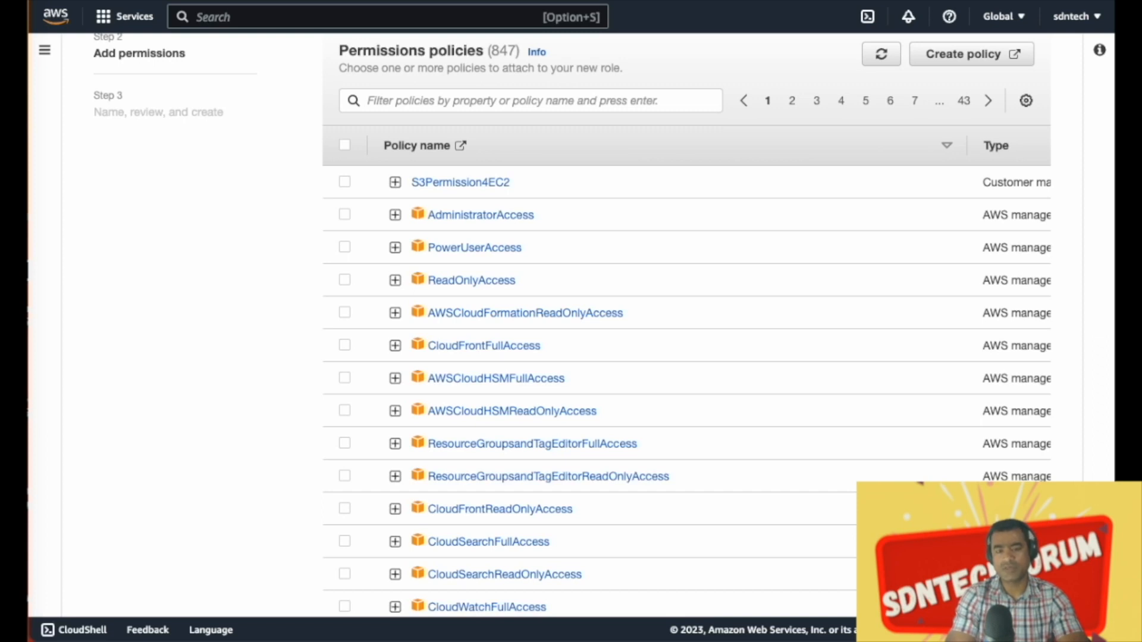
Filter the permissions policies by AmazonSSMManagedInstanceCore and select that policy for the role
left_click(406, 102)
type("AmazonSSMManagedInstanceCore")
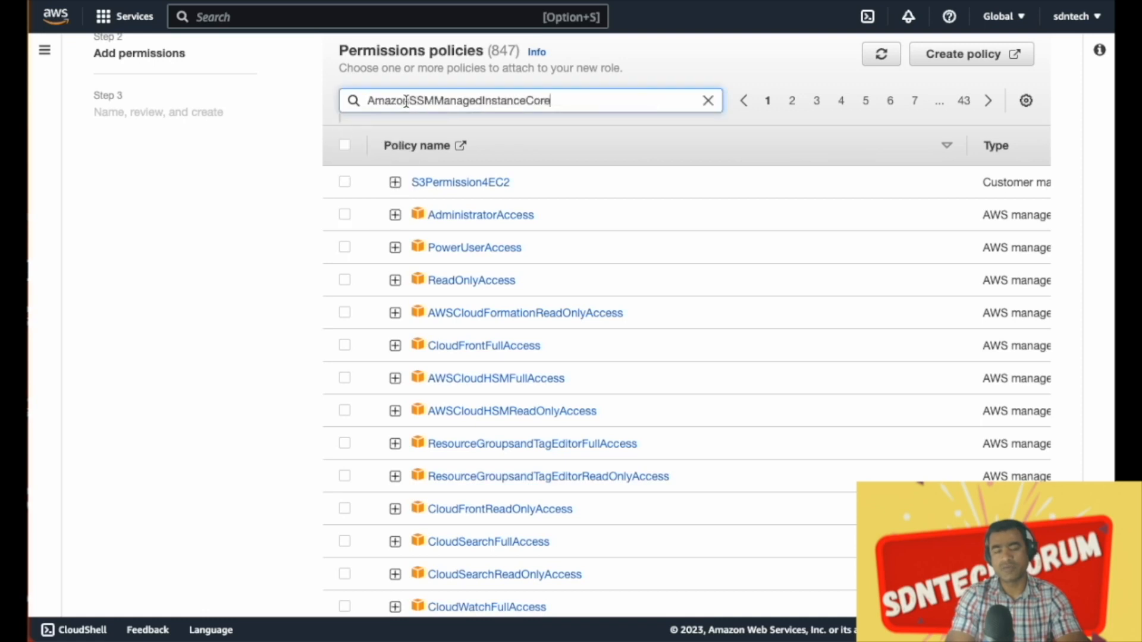
key("Return")
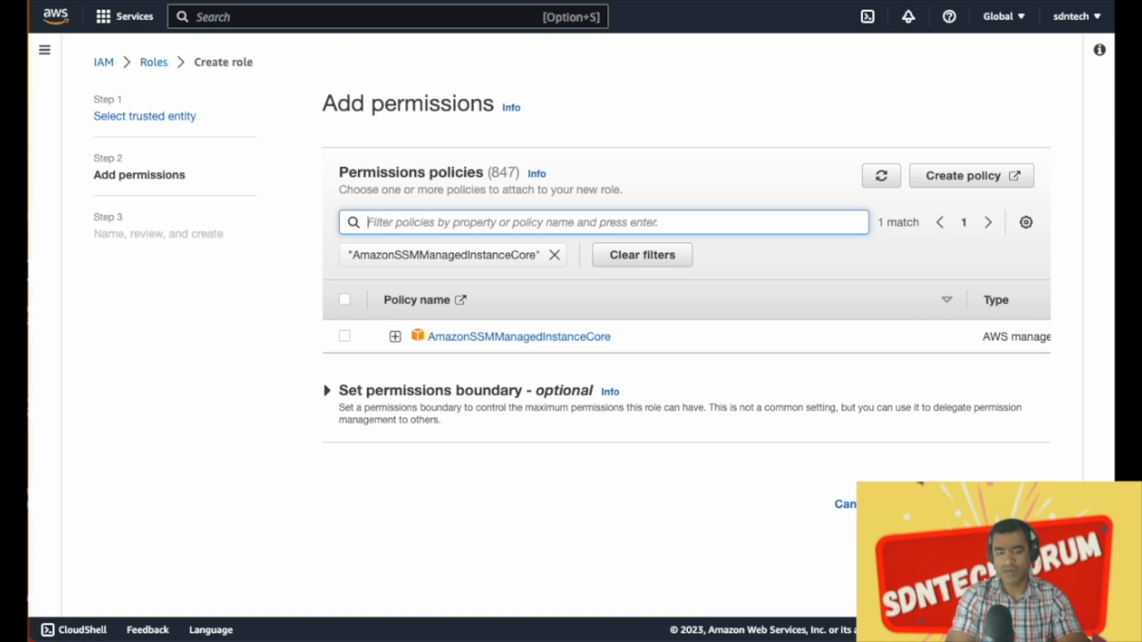
left_click(343, 302)
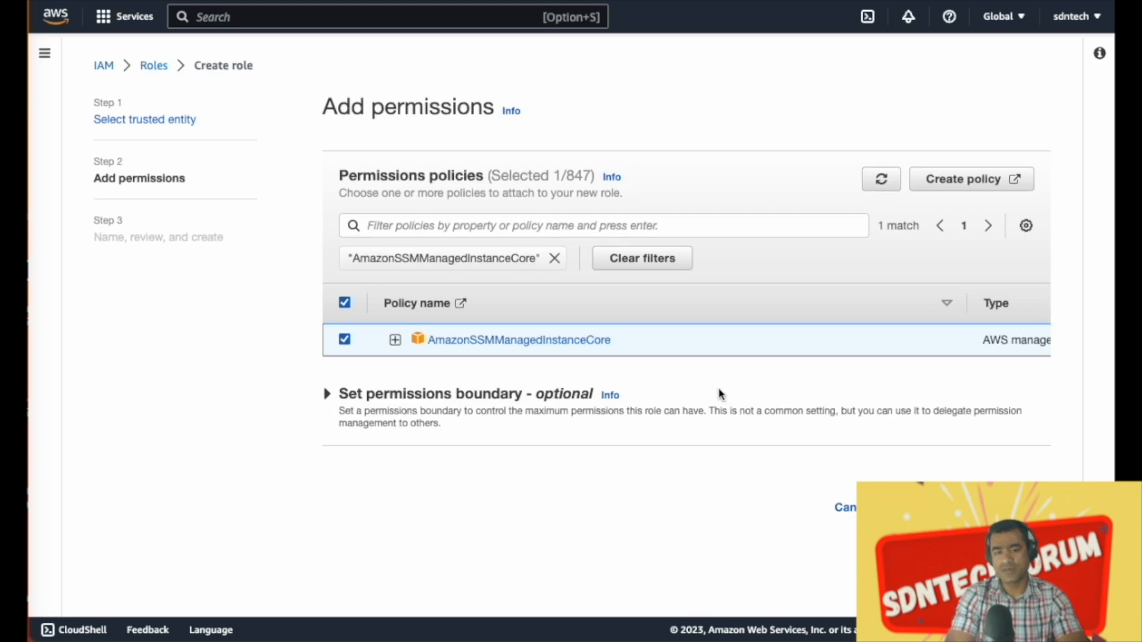
Filter the permissions policies by CloudWatchAgentServerPolicy alone and add that policy to the role's selection
left_click(377, 218)
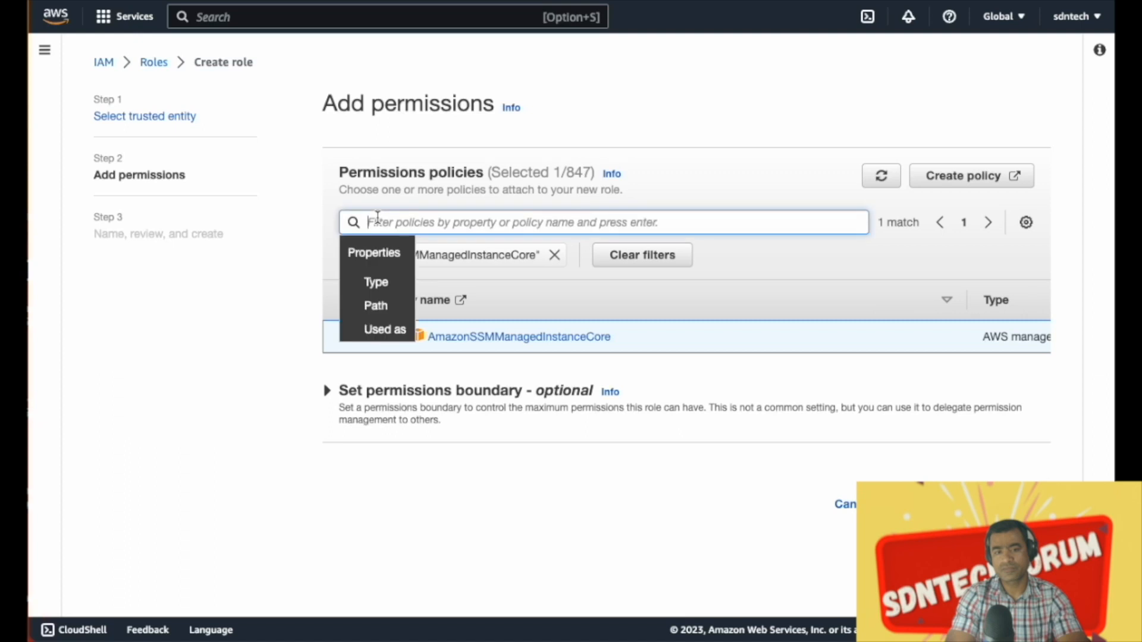
type("CloudWatchAgentServerPolicy")
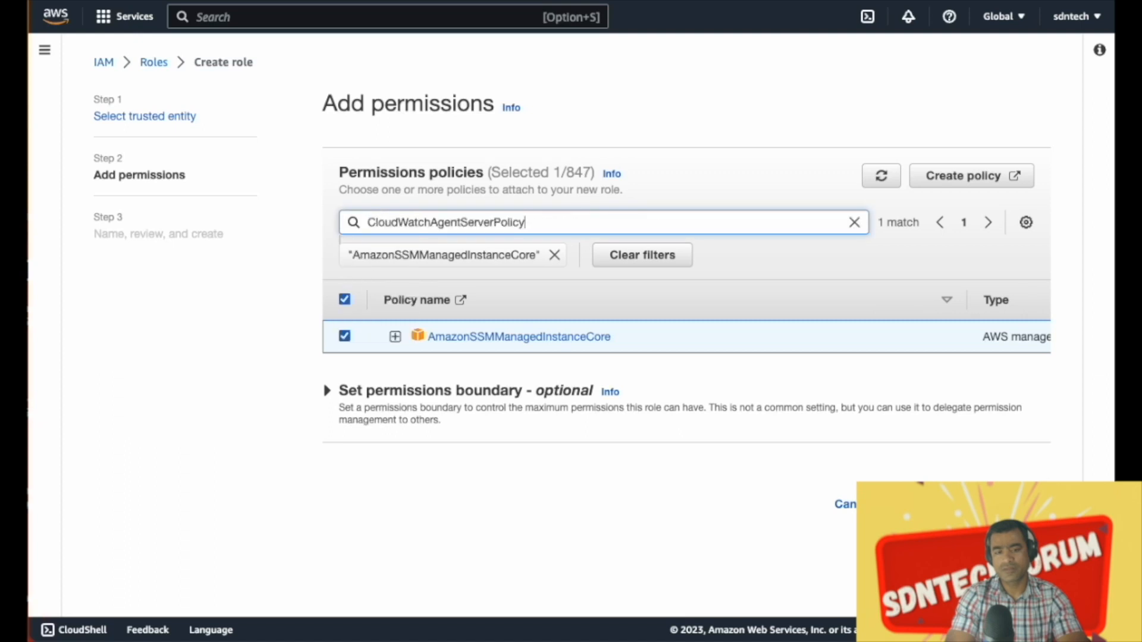
key("Return")
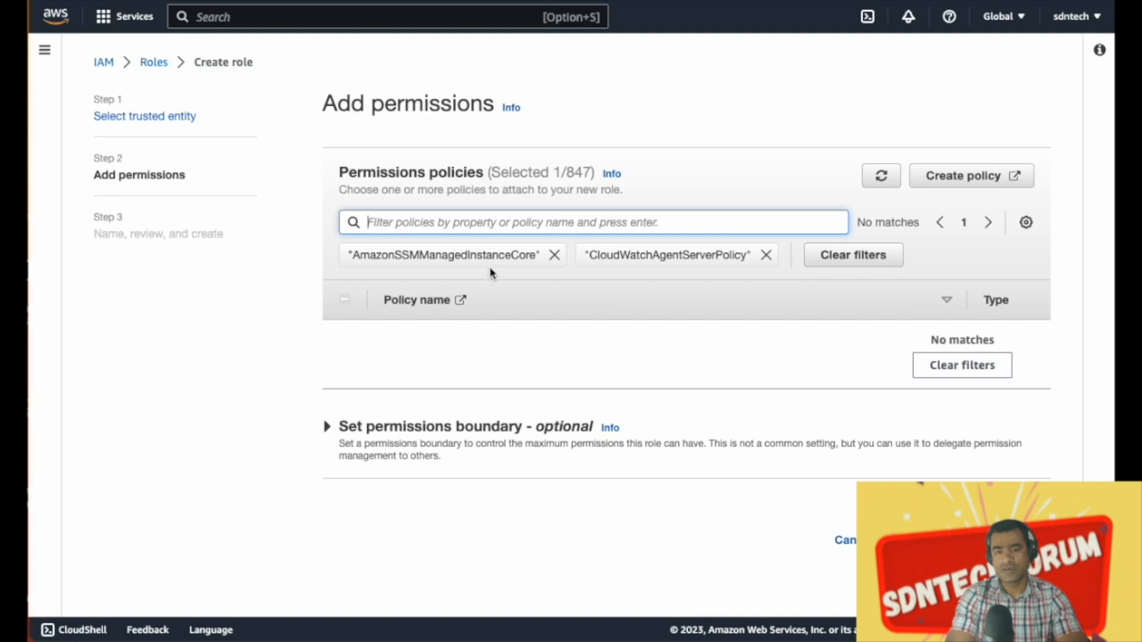
left_click(554, 256)
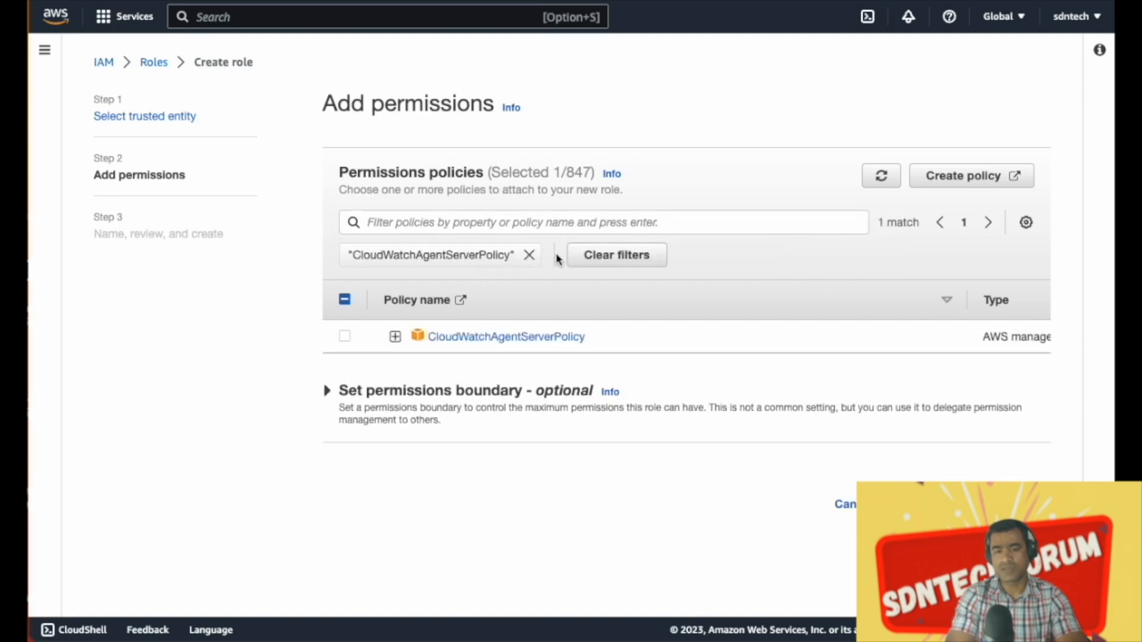
left_click(345, 336)
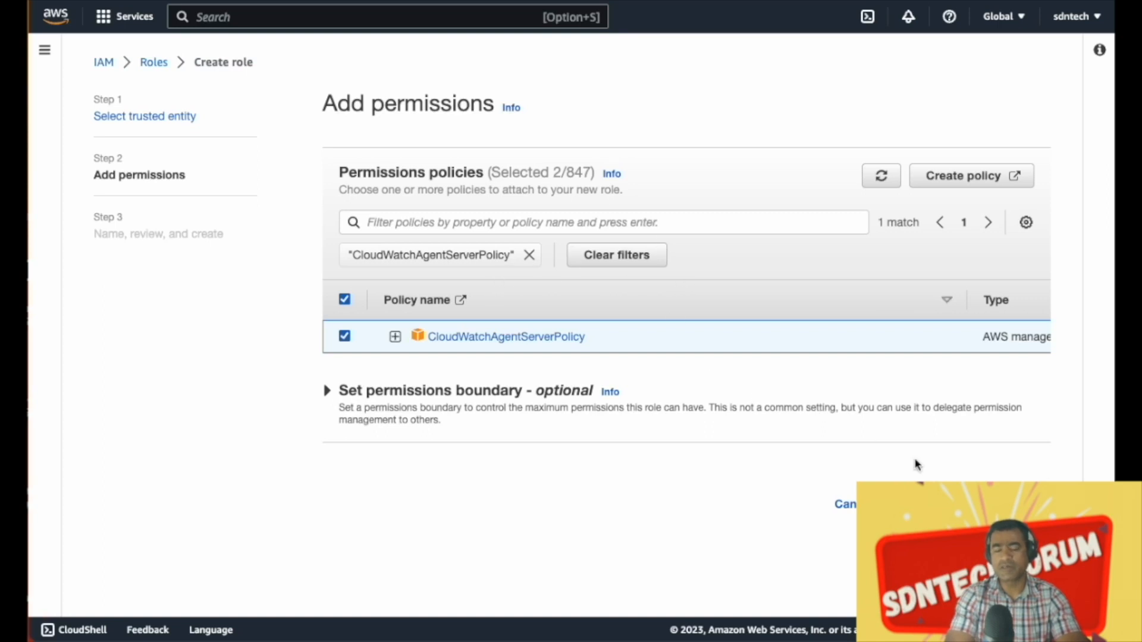
Continue to the role's final review stage and check its trust policy, attached permissions and tags
left_click(1026, 504)
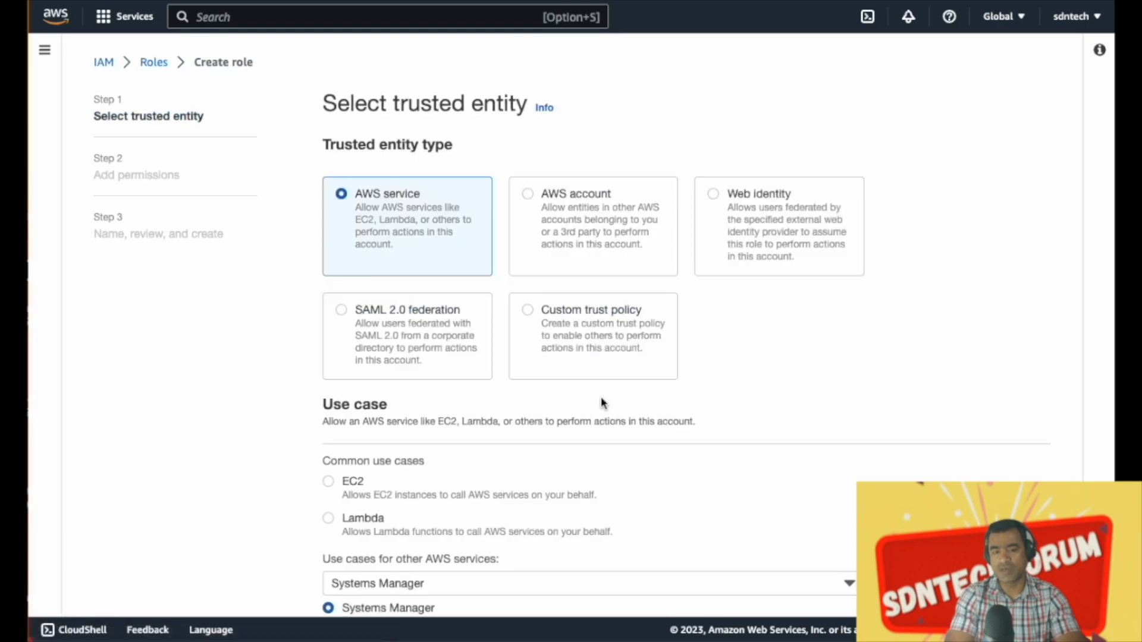
scroll(601, 405, "down", 2)
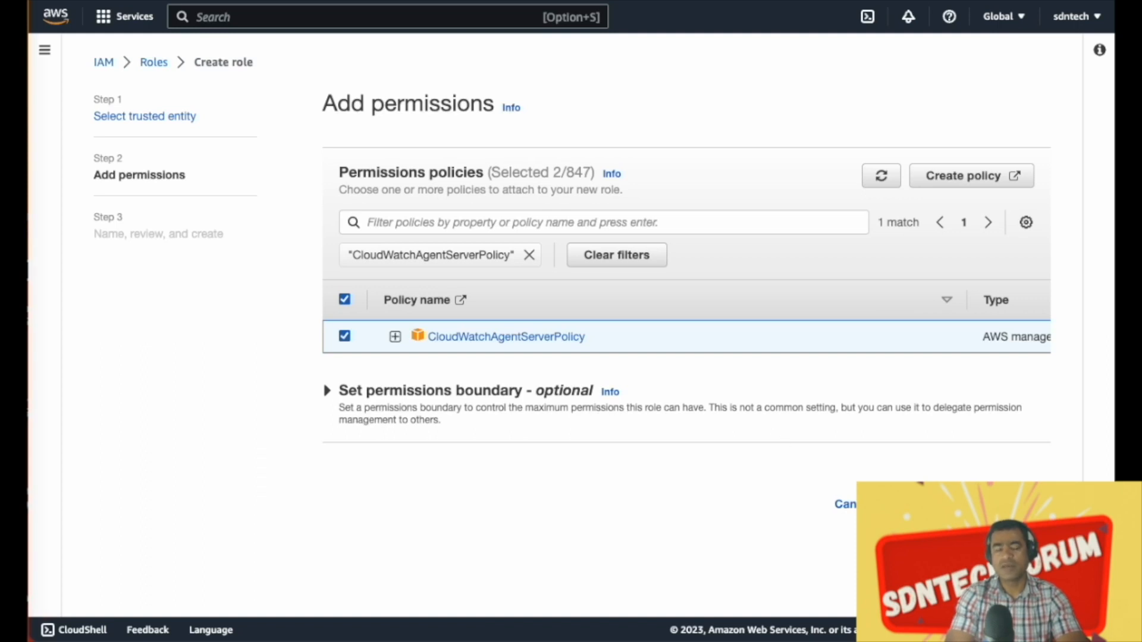
left_click(1022, 504)
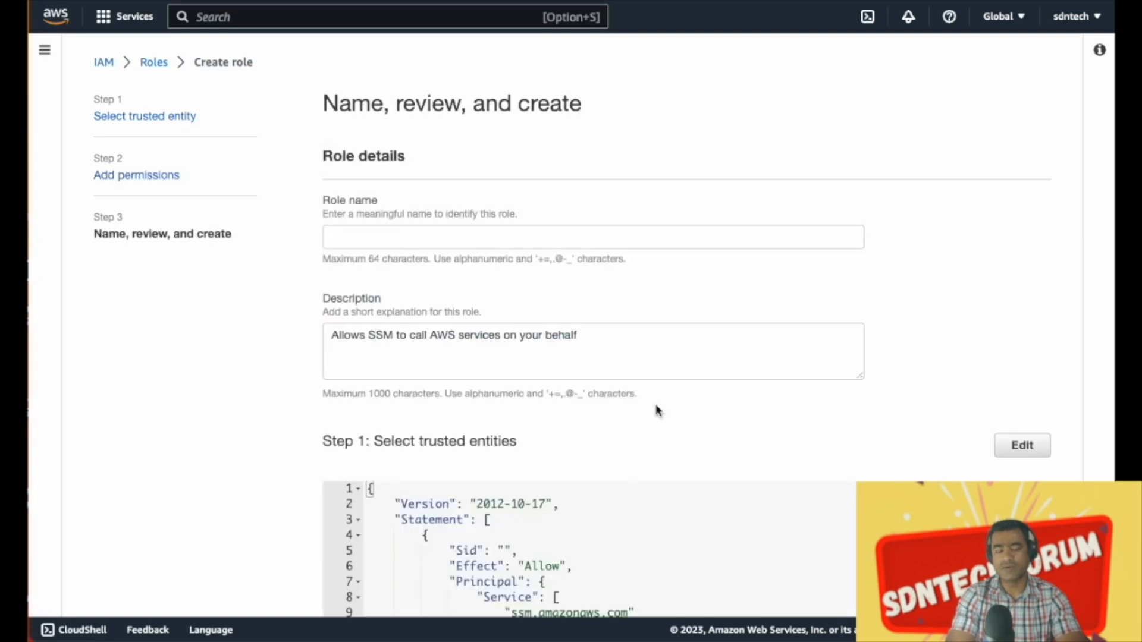
scroll(657, 410, "down", 3)
scroll(655, 403, "down", 3)
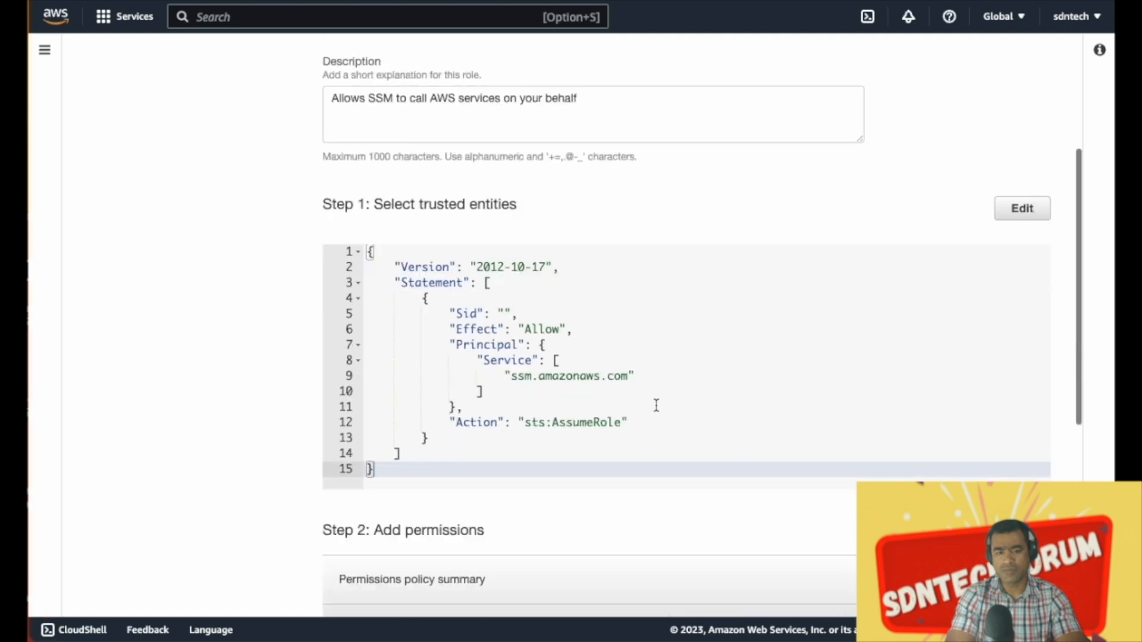
scroll(657, 405, "down", 3)
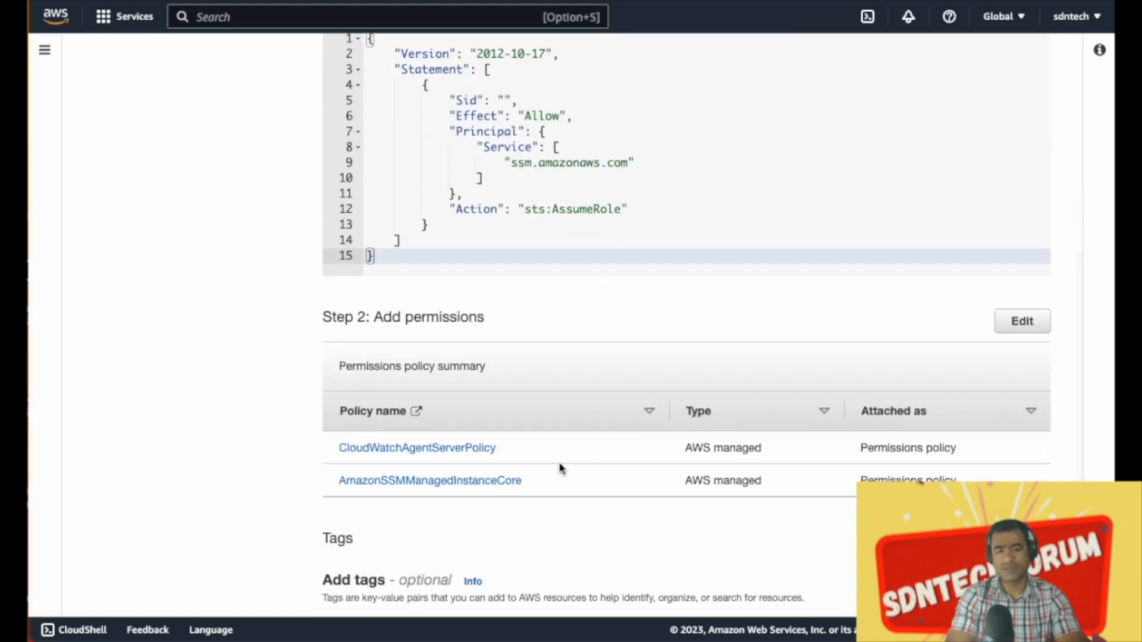
scroll(729, 446, "down", 3)
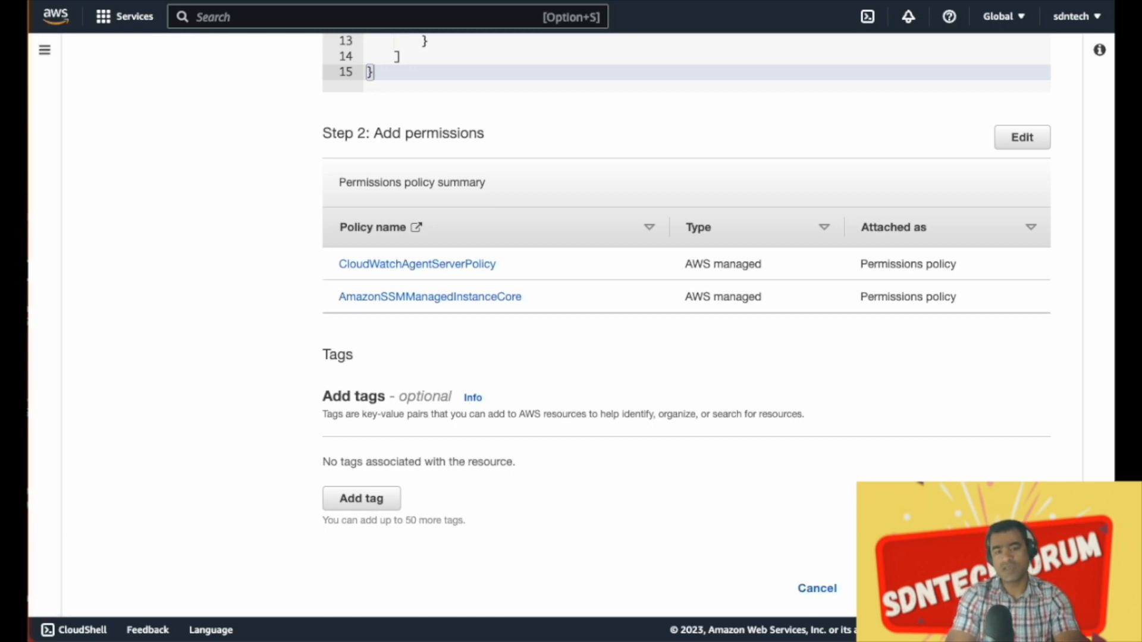
scroll(832, 477, "up", 10)
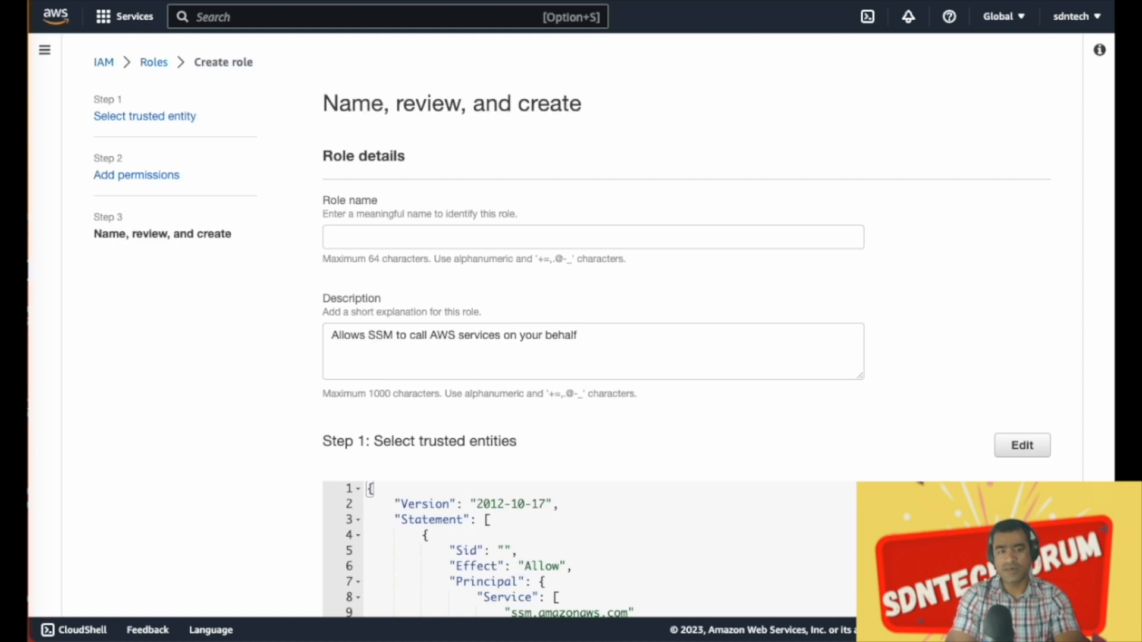
Name the role SSMInstance_Pi_Fleet
left_click(349, 233)
type("SSMInstanceProfile")
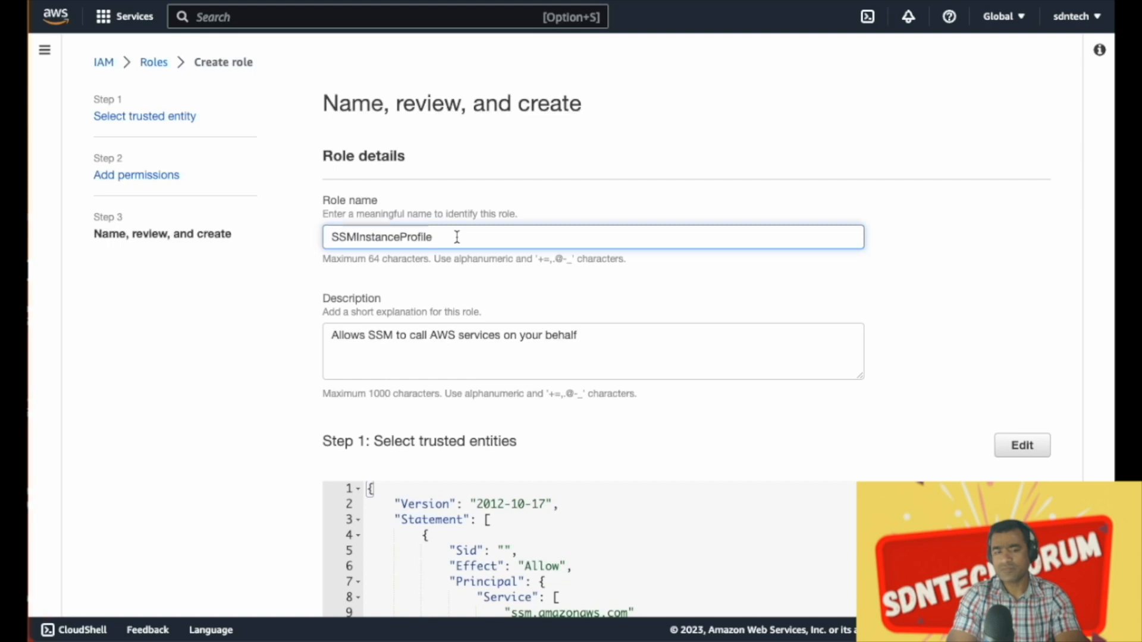
left_click_drag(451, 237, 399, 238)
key("BackSpace")
type("Rasp")
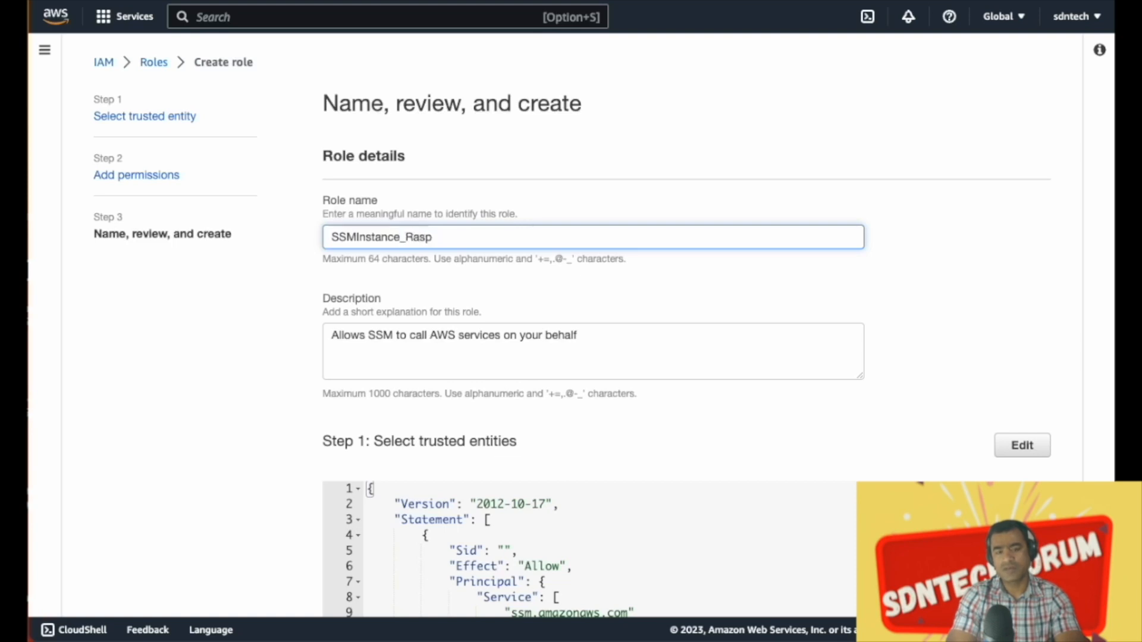
type("be")
key("BackSpace")
key("BackSpace")
key("BackSpace")
key("BackSpace")
key("BackSpace")
key("BackSpace")
key("BackSpace")
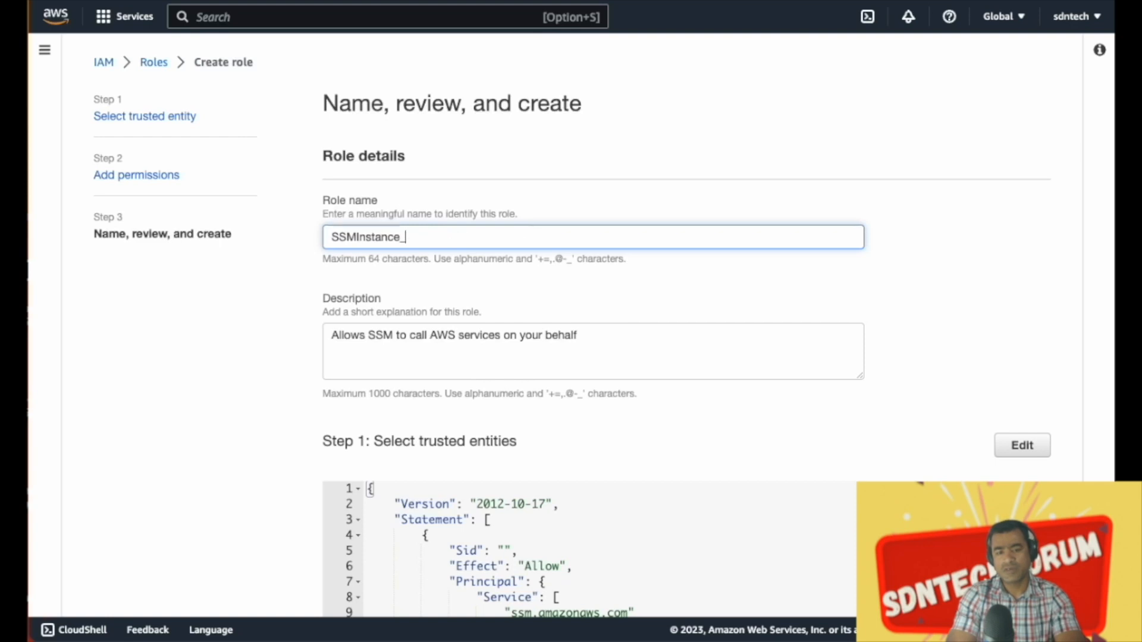
type("Pi_Fleet")
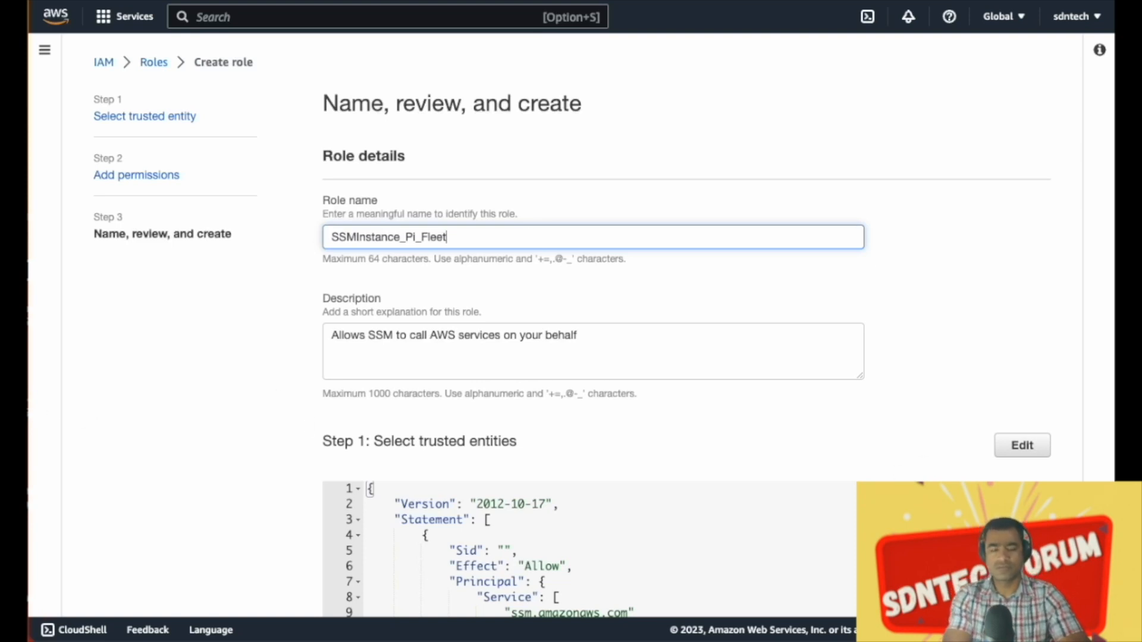
Look over the role's trust policy and permissions summary once more and create the role
scroll(874, 430, "down", 3)
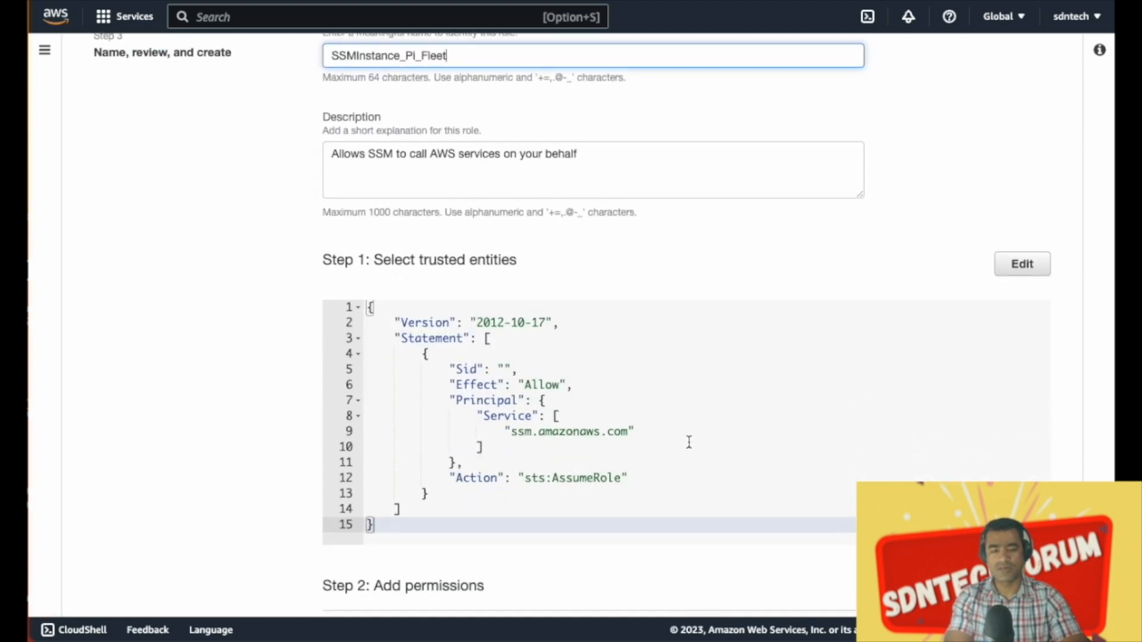
scroll(689, 442, "down", 5)
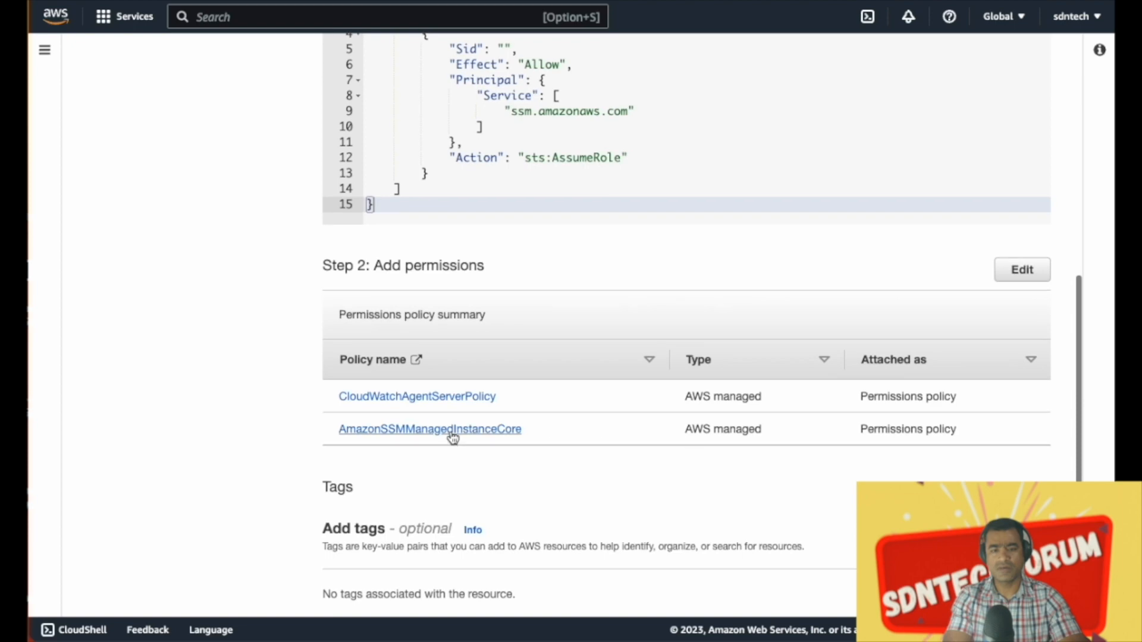
scroll(741, 430, "down", 2)
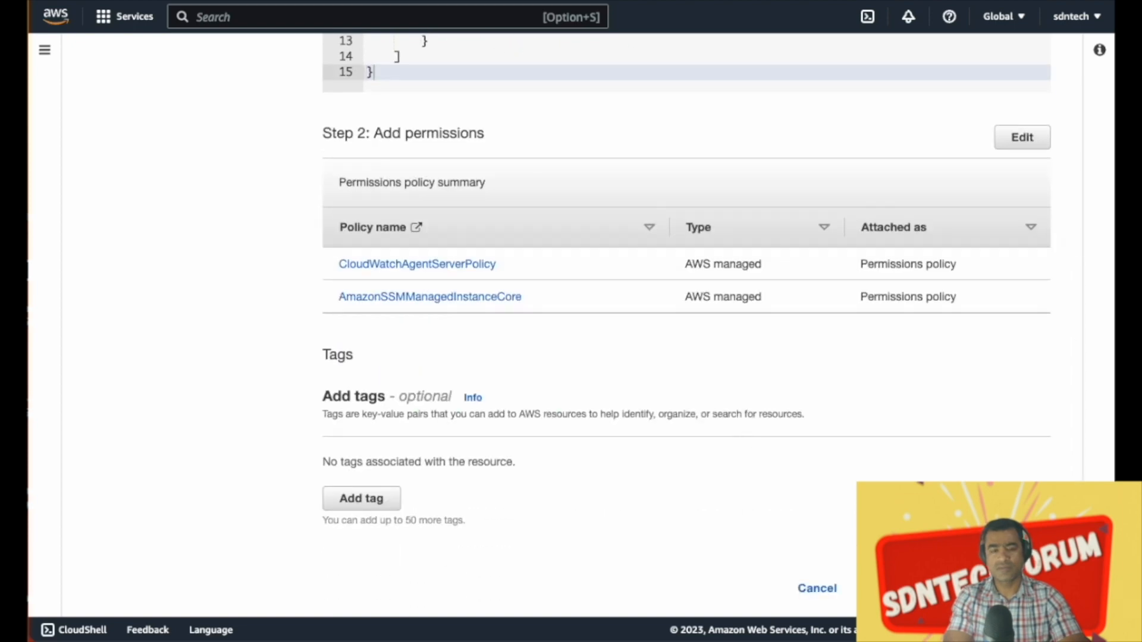
left_click(1002, 588)
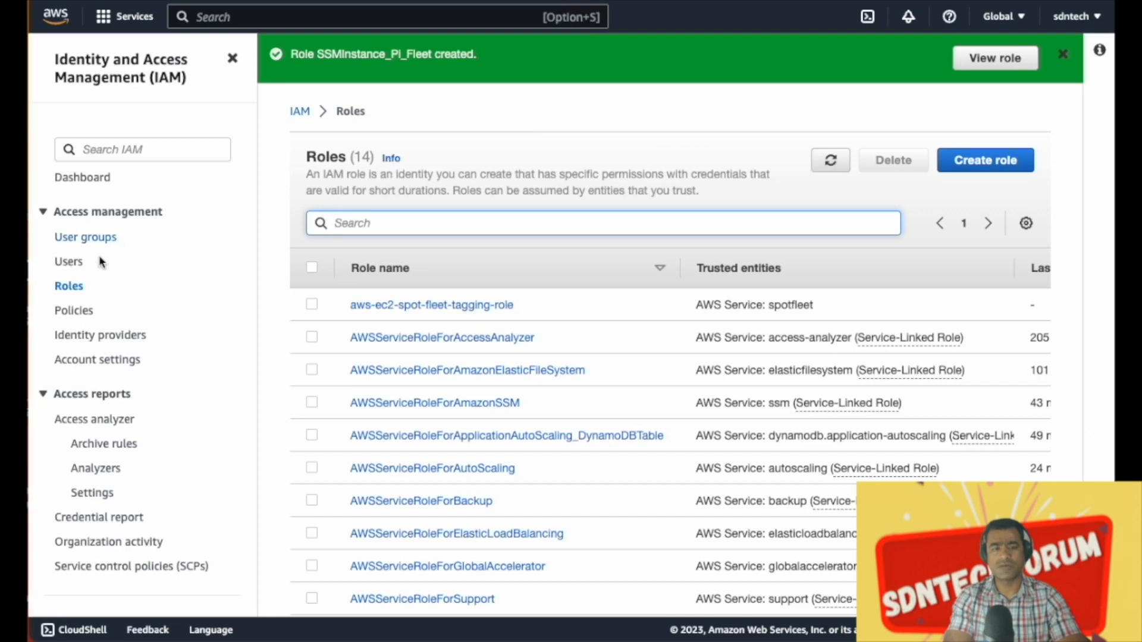
View the list of IAM users and return to the list of roles
left_click(75, 269)
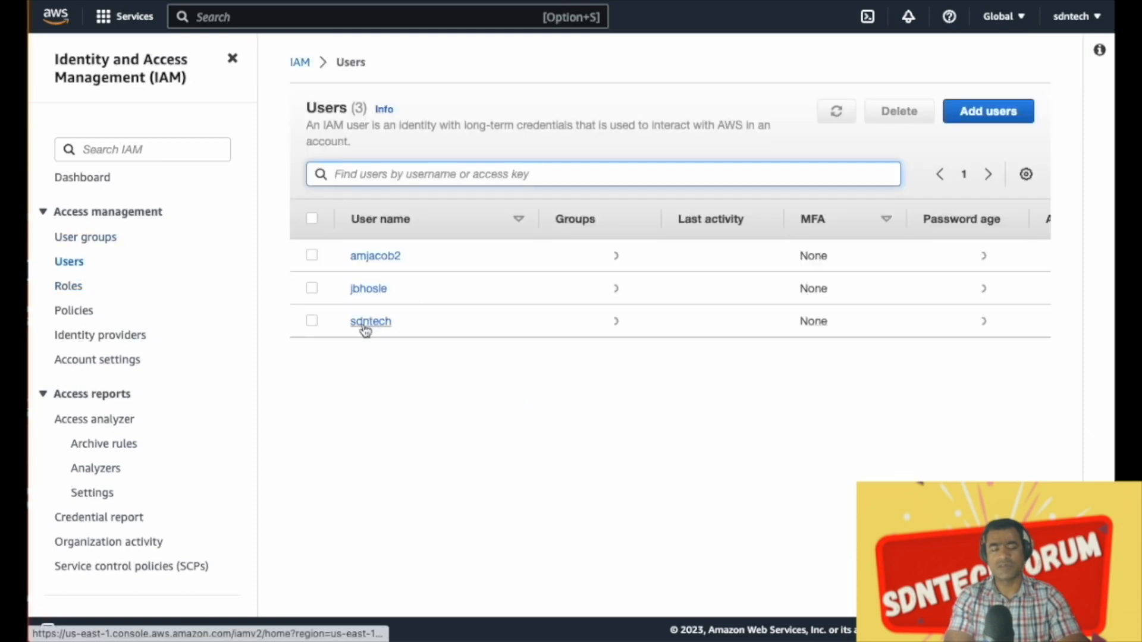
left_click(74, 291)
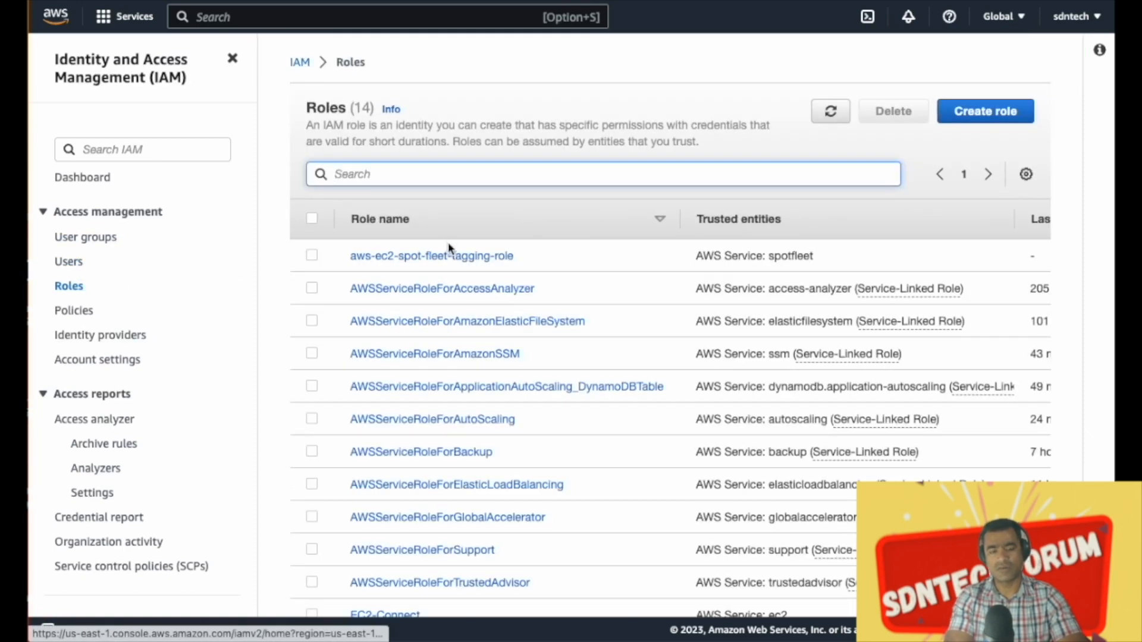
scroll(546, 305, "down", 1)
scroll(546, 305, "up", 1)
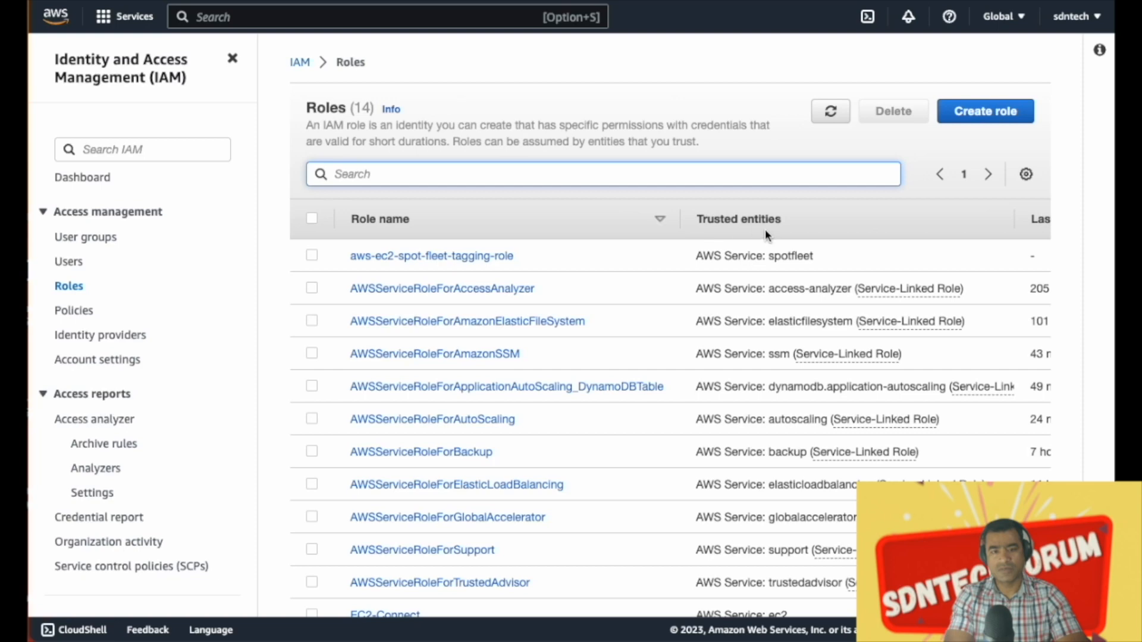
Sort the IAM roles by last activity, with the most recently active roles first
scroll(893, 288, "right", 2)
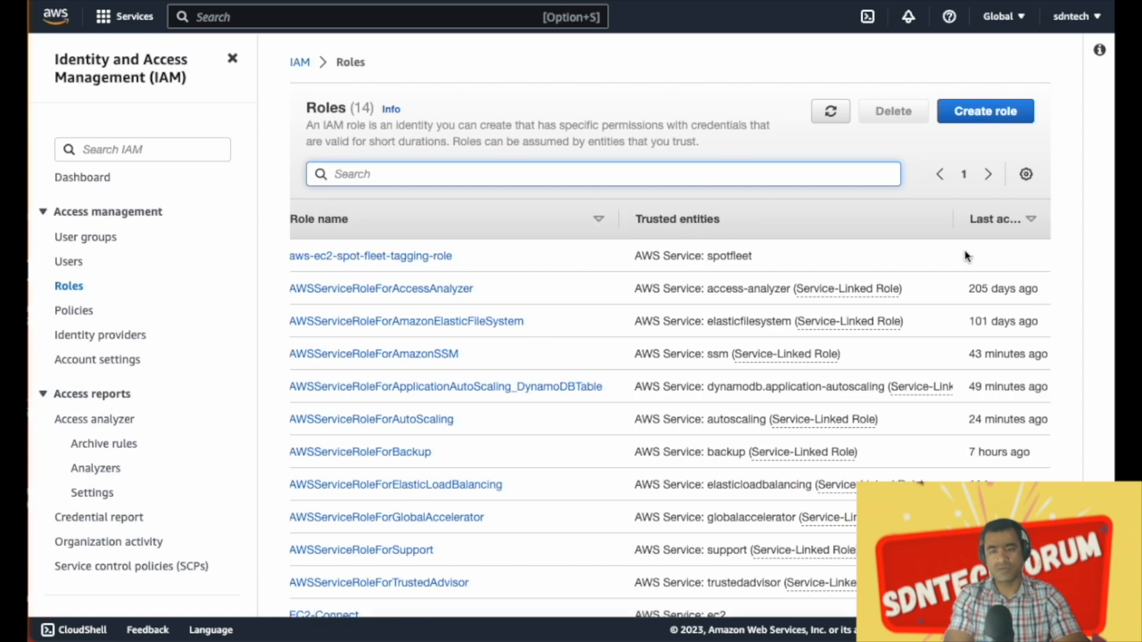
left_click(1005, 221)
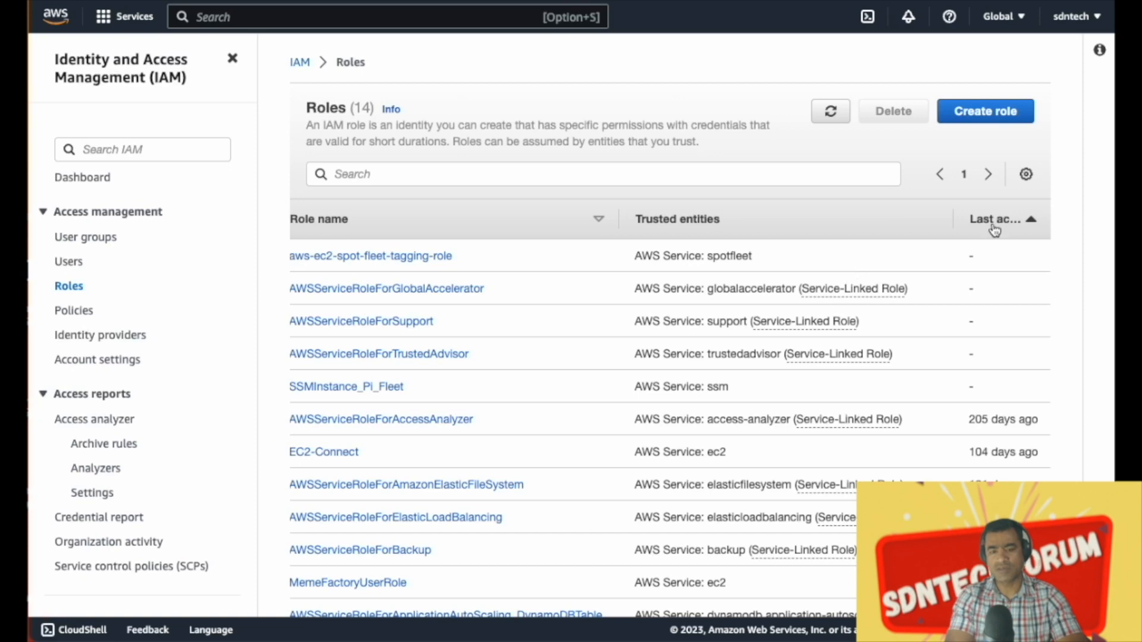
left_click(995, 229)
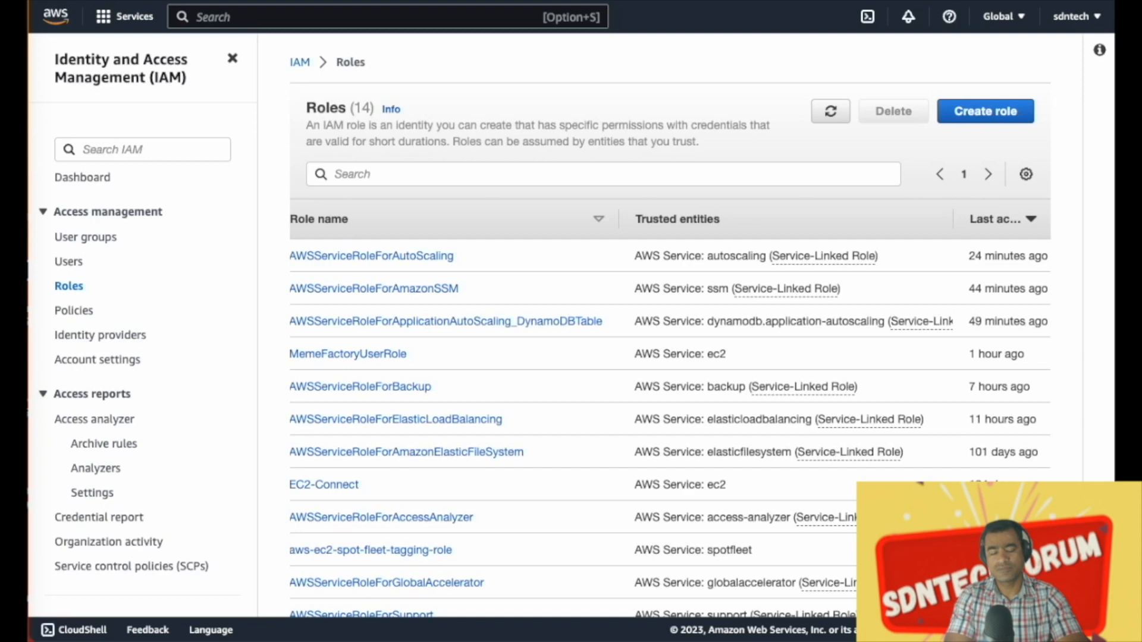
Open the EC2 dashboard and from there find and open the Systems Manager service
left_click(125, 18)
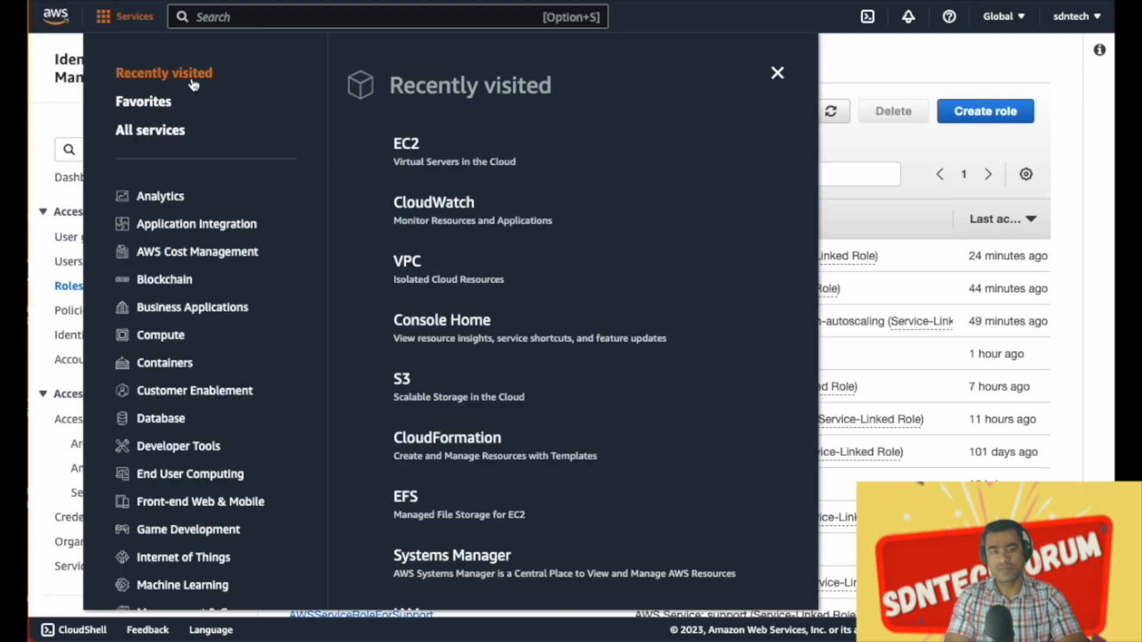
left_click(408, 147)
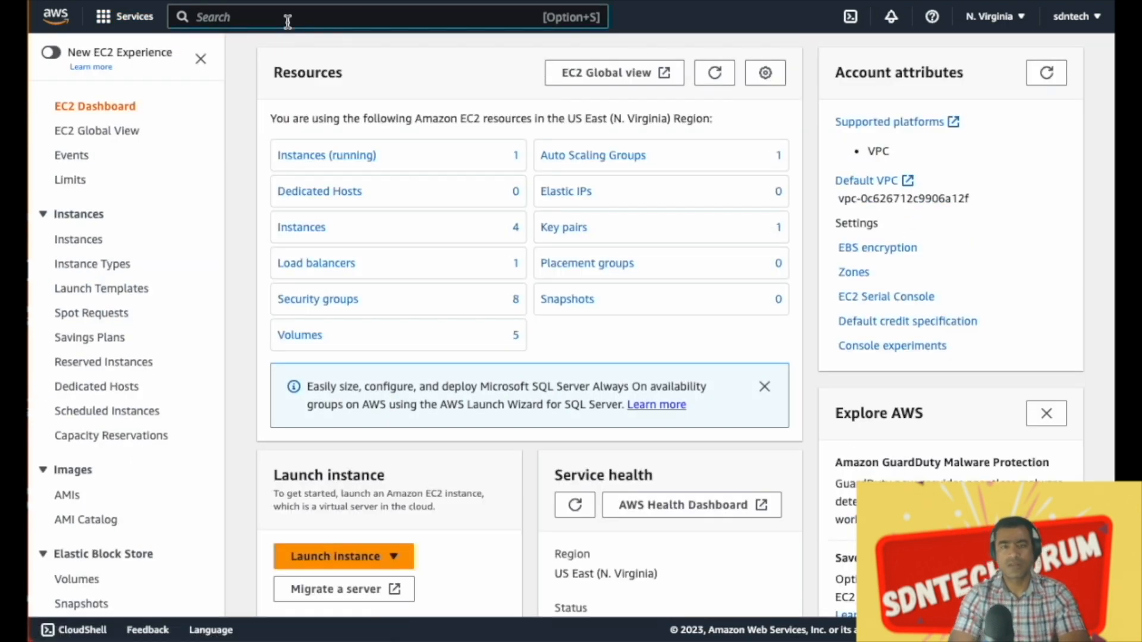
left_click(288, 22)
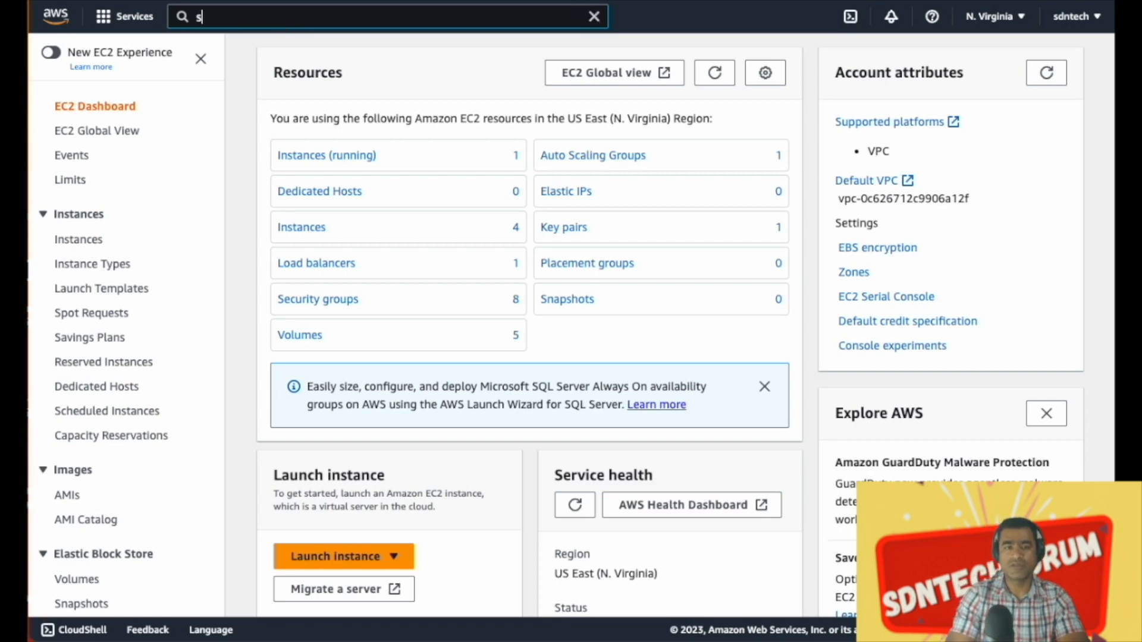
type("syste")
key("Tab")
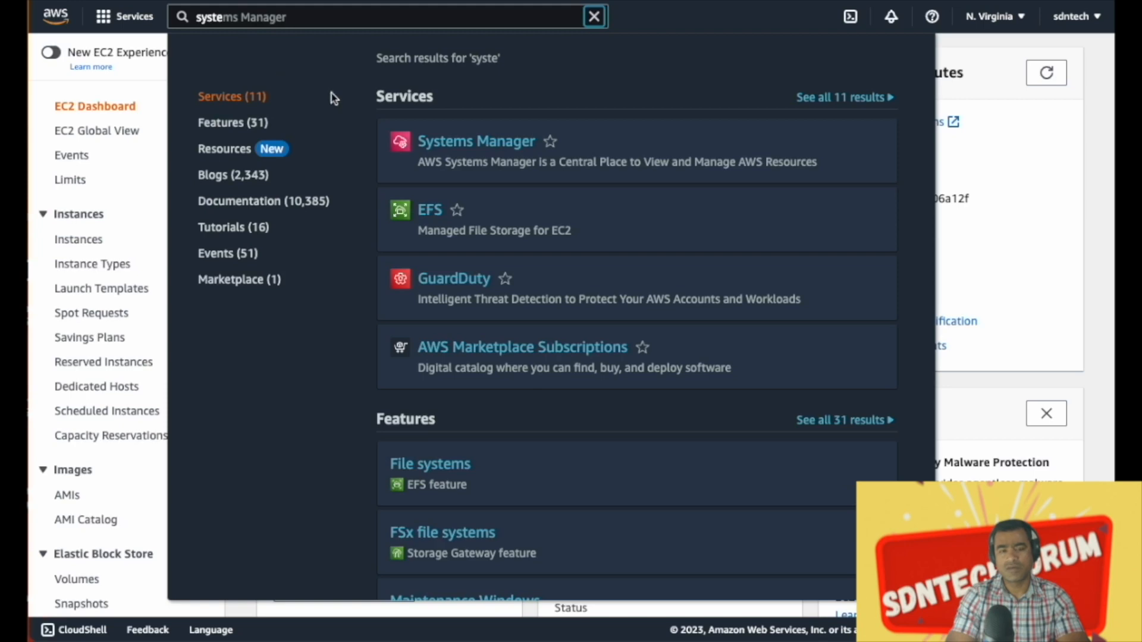
left_click(463, 140)
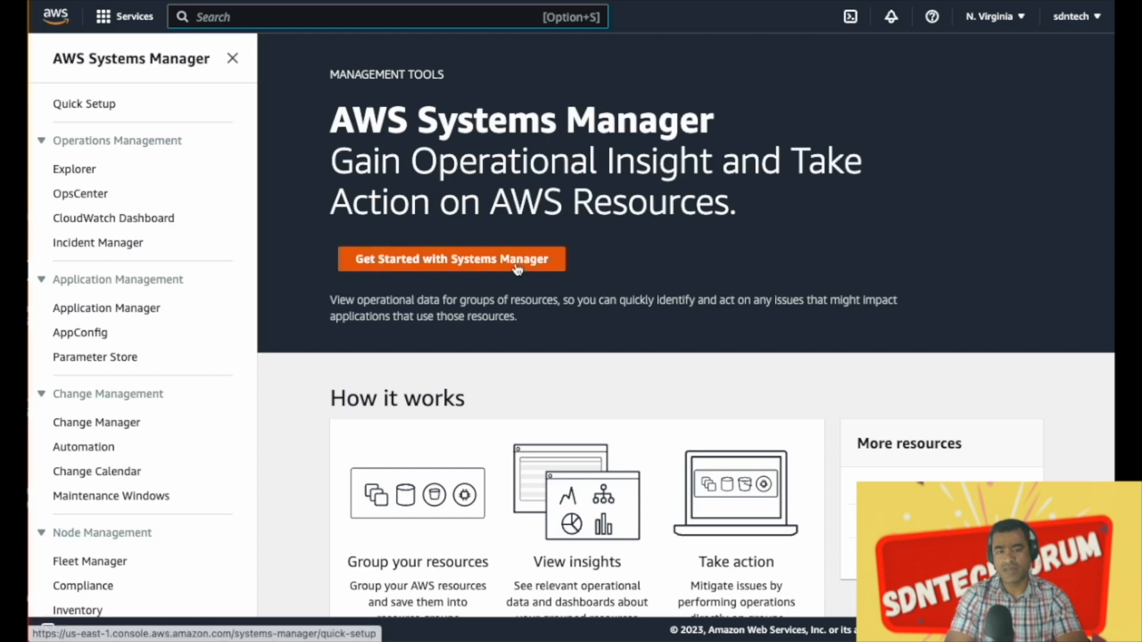
Open the Hybrid Activations page under Node Management
scroll(191, 208, "down", 3)
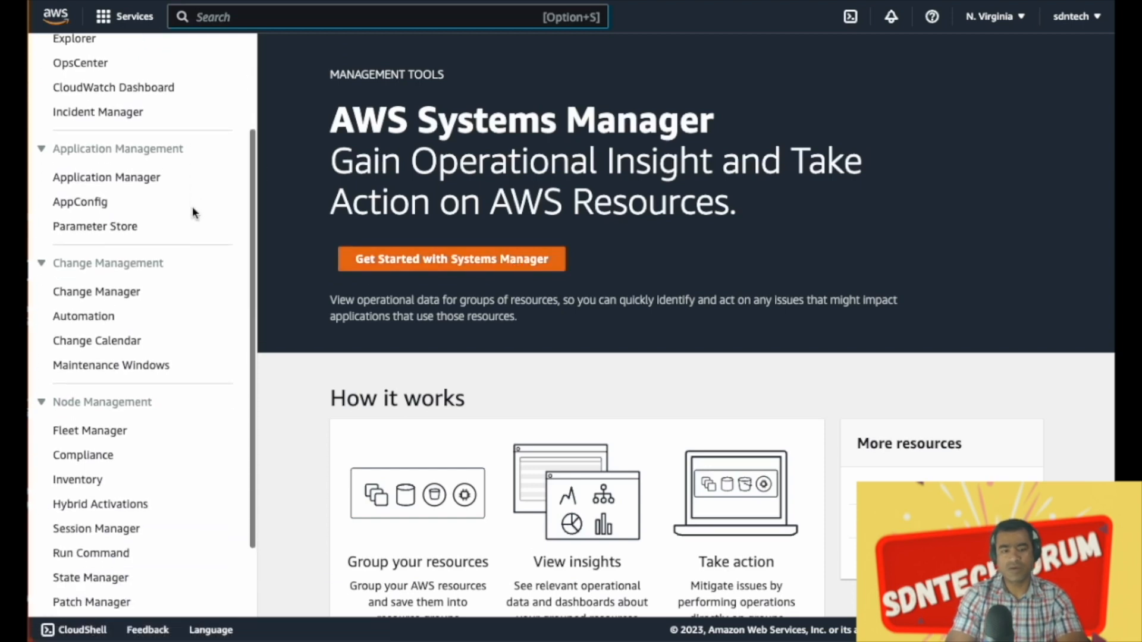
scroll(192, 208, "down", 2)
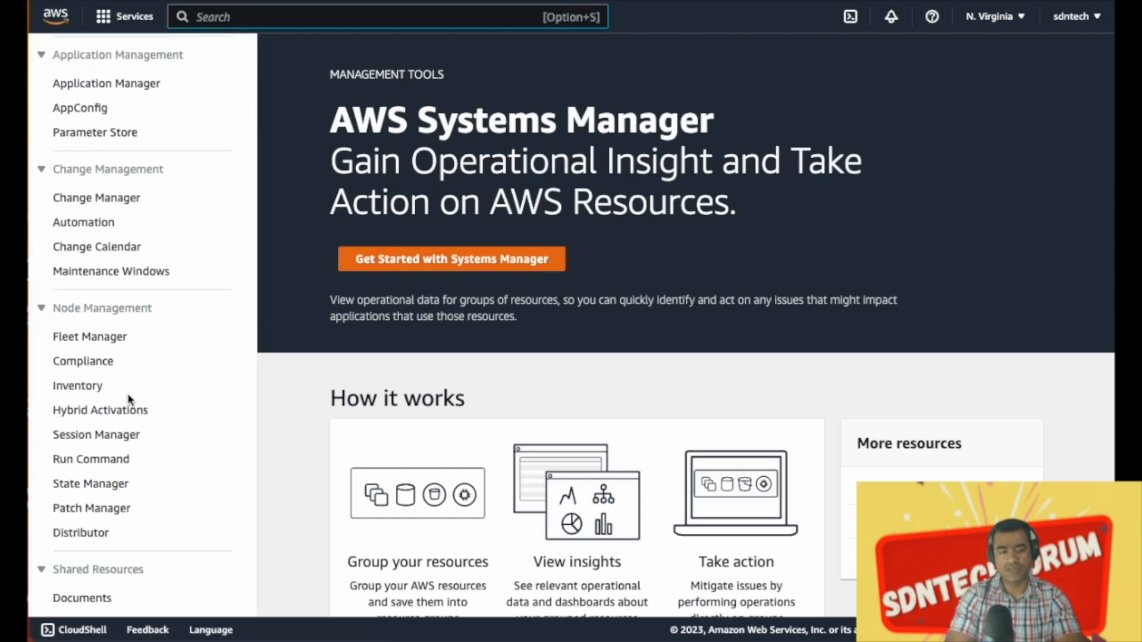
scroll(521, 402, "down", 3)
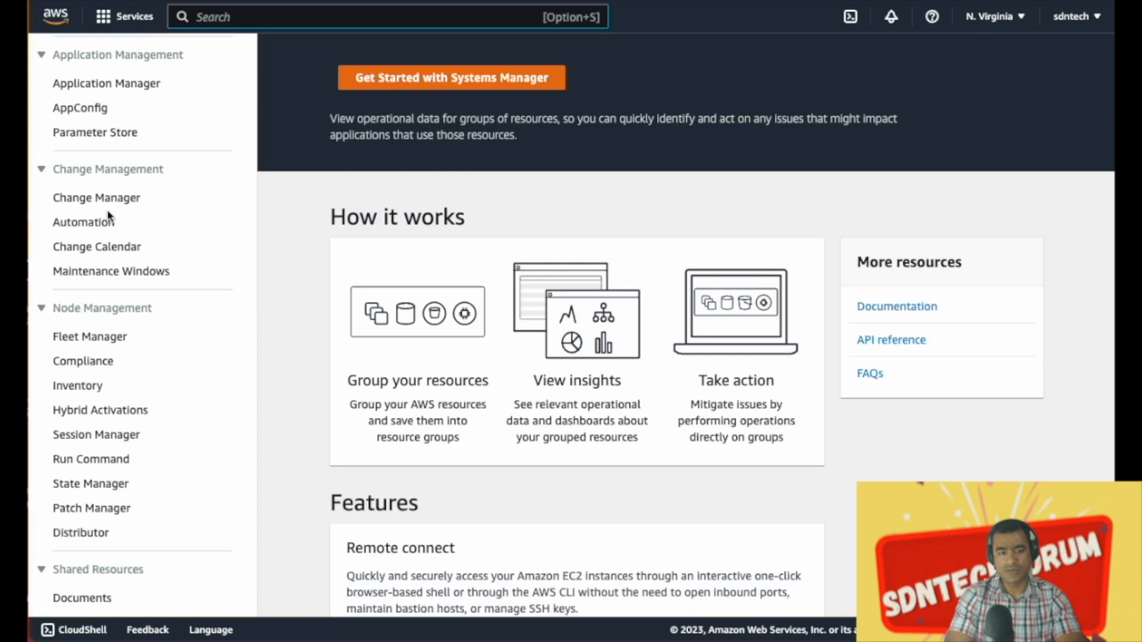
left_click(114, 411)
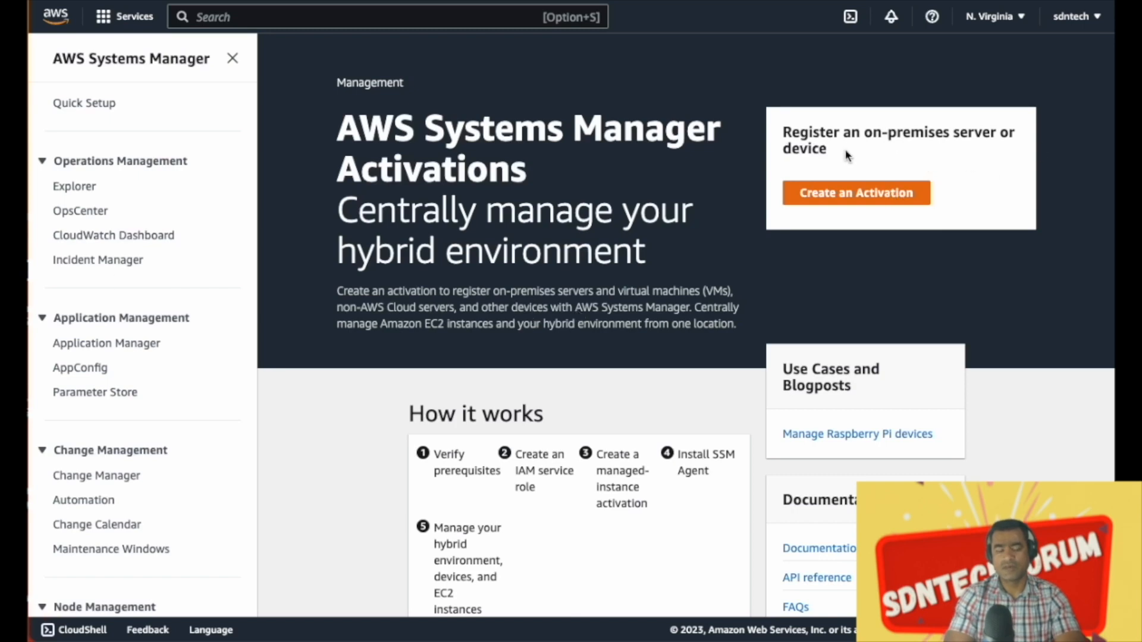
Glance at the activation form, return to Activations, and read the How it works steps and the Features and benefits section
left_click(870, 201)
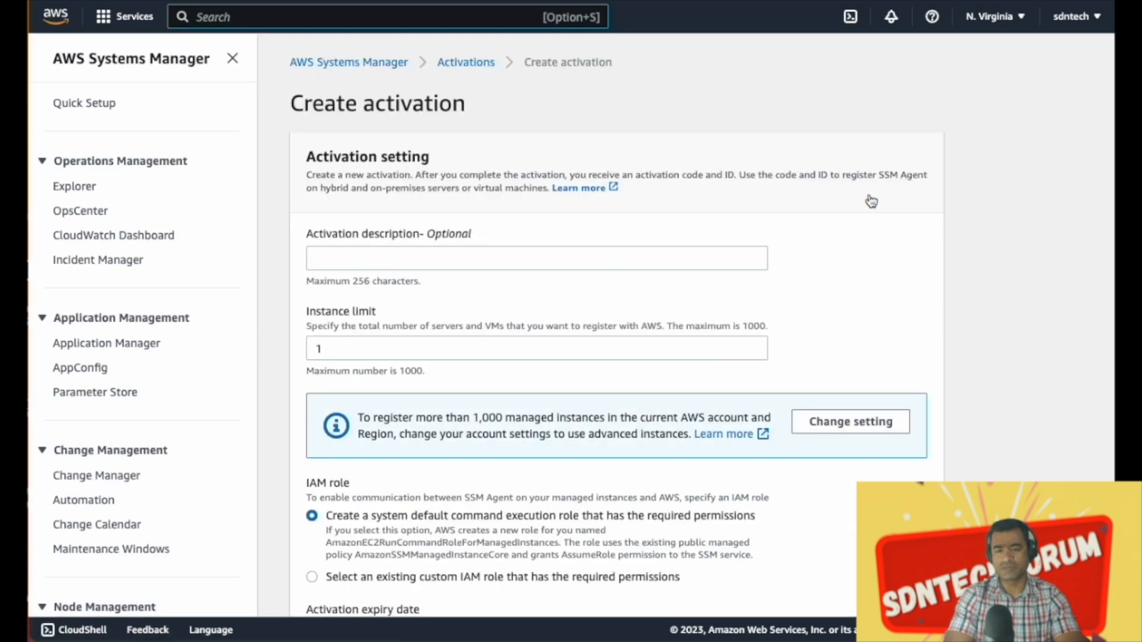
left_click(478, 63)
scroll(594, 319, "down", 3)
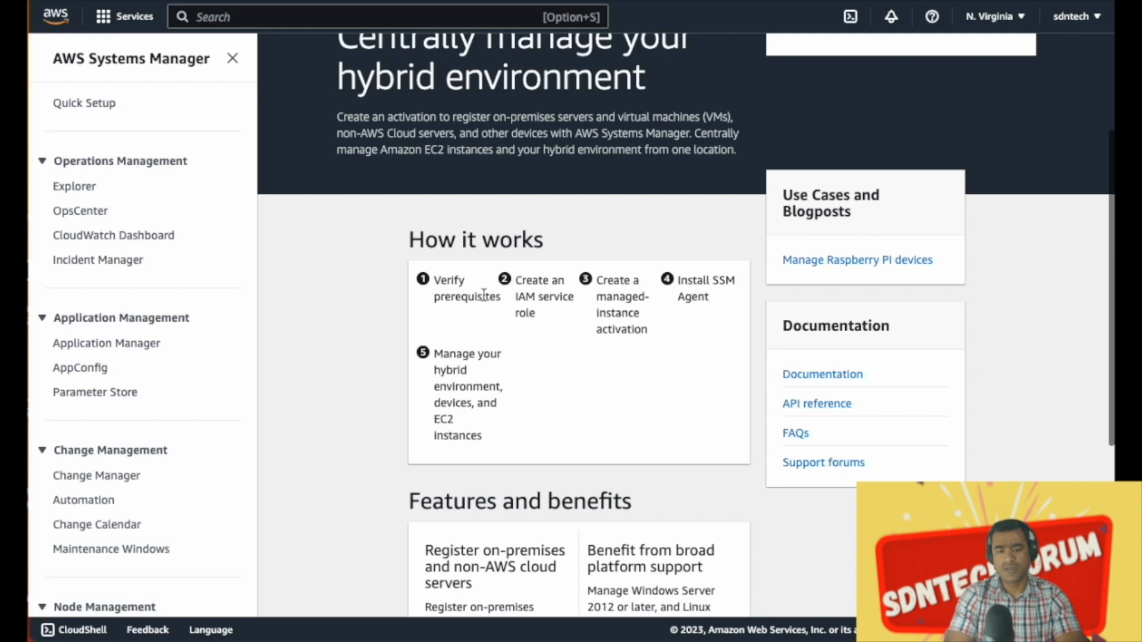
left_click_drag(504, 300, 554, 370)
left_click_drag(654, 345, 594, 278)
left_click_drag(709, 303, 663, 283)
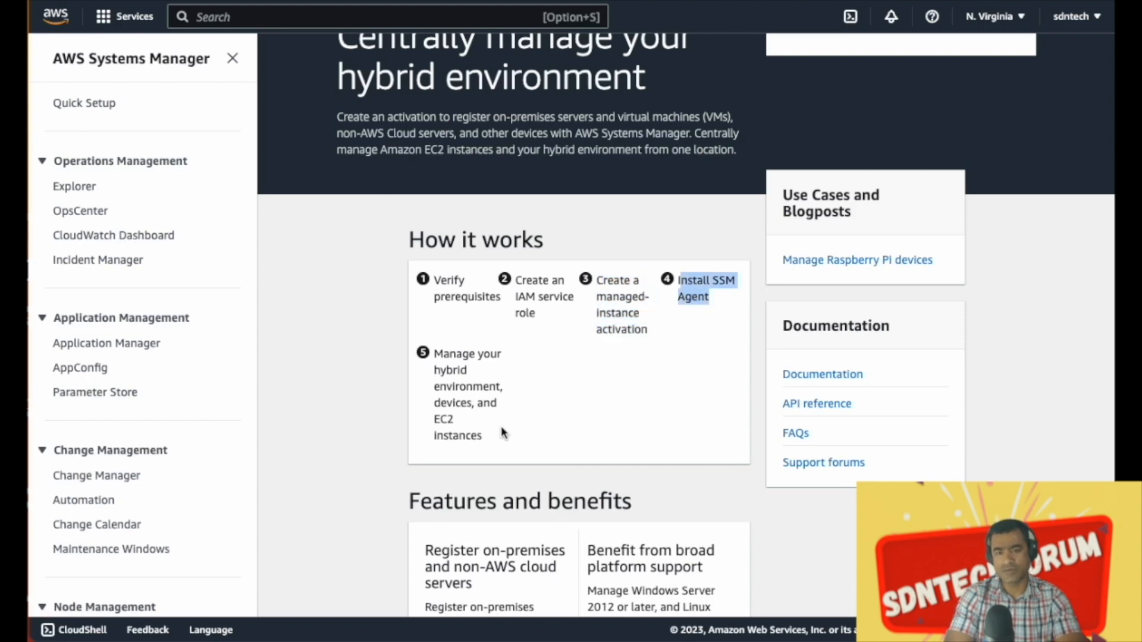
left_click_drag(485, 441, 433, 356)
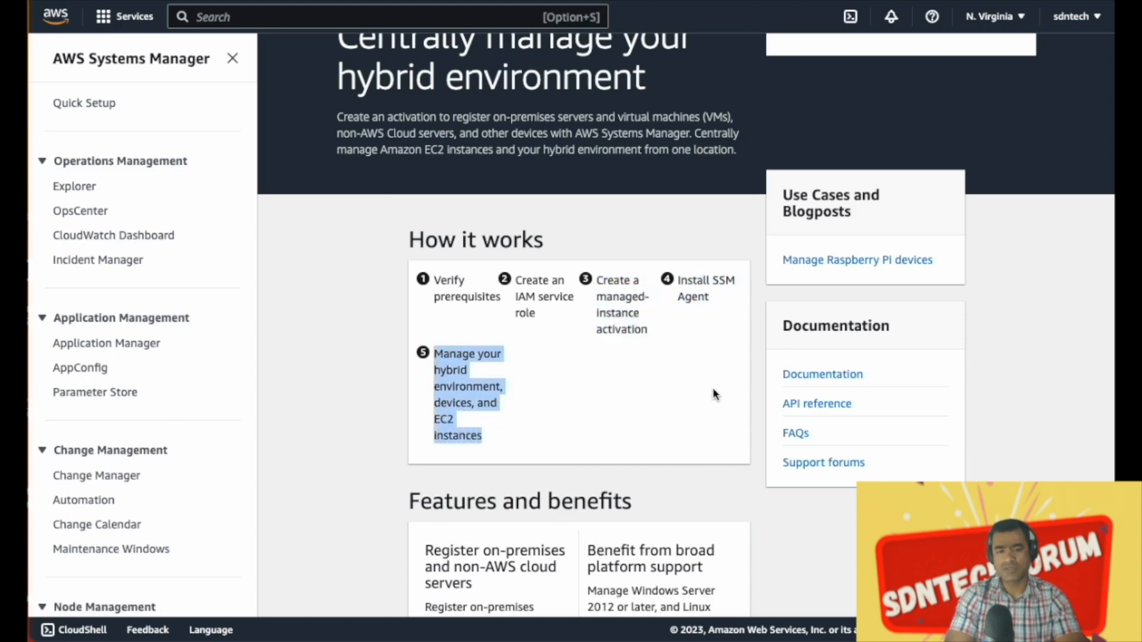
scroll(712, 394, "down", 2)
scroll(684, 390, "down", 3)
scroll(731, 443, "down", 3)
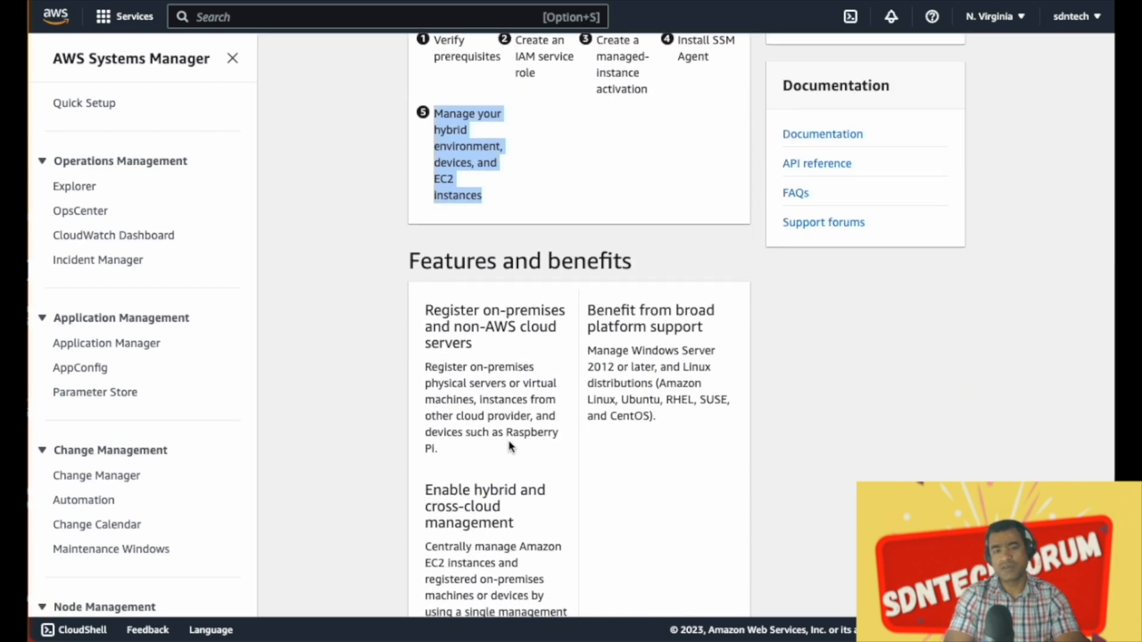
left_click_drag(431, 435, 470, 449)
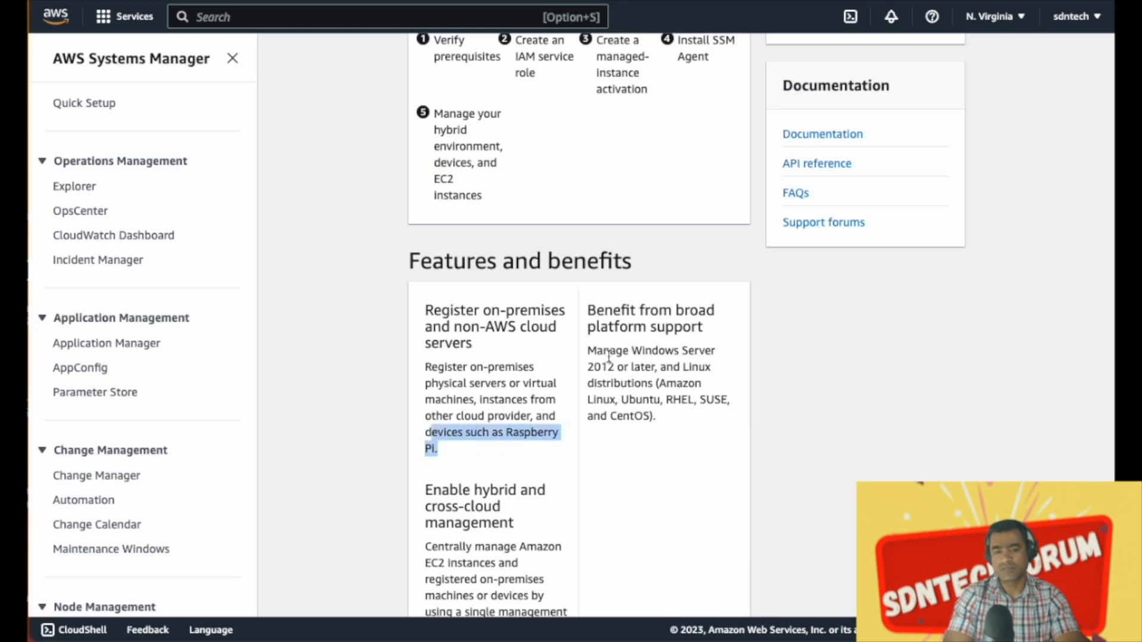
scroll(607, 363, "up", 7)
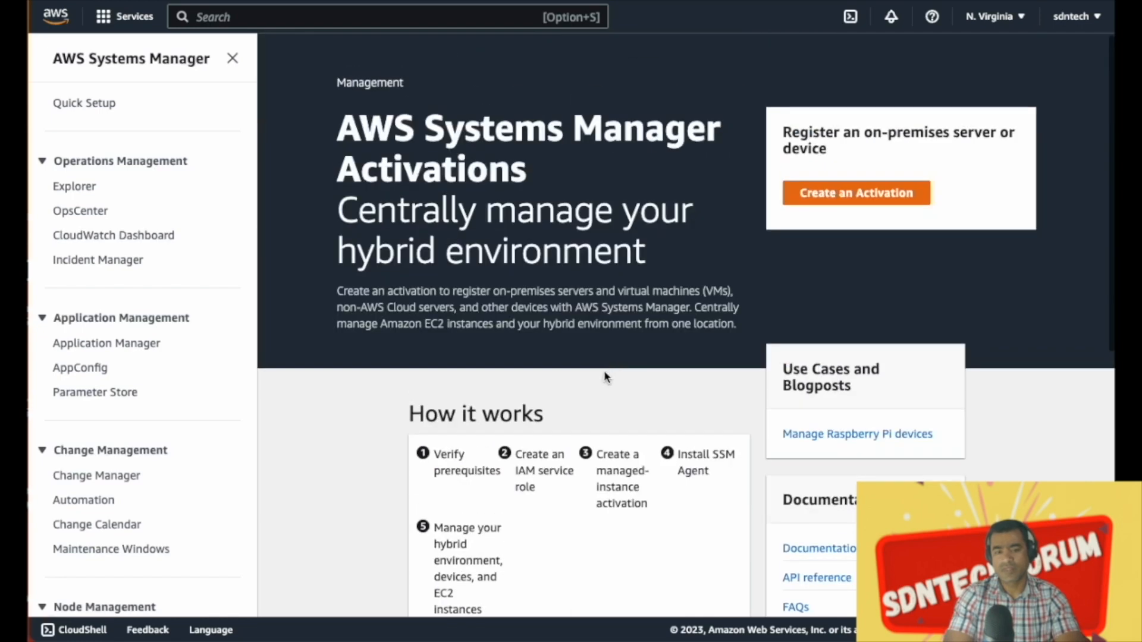
Start a new hybrid activation with the description PI Activation
left_click(898, 197)
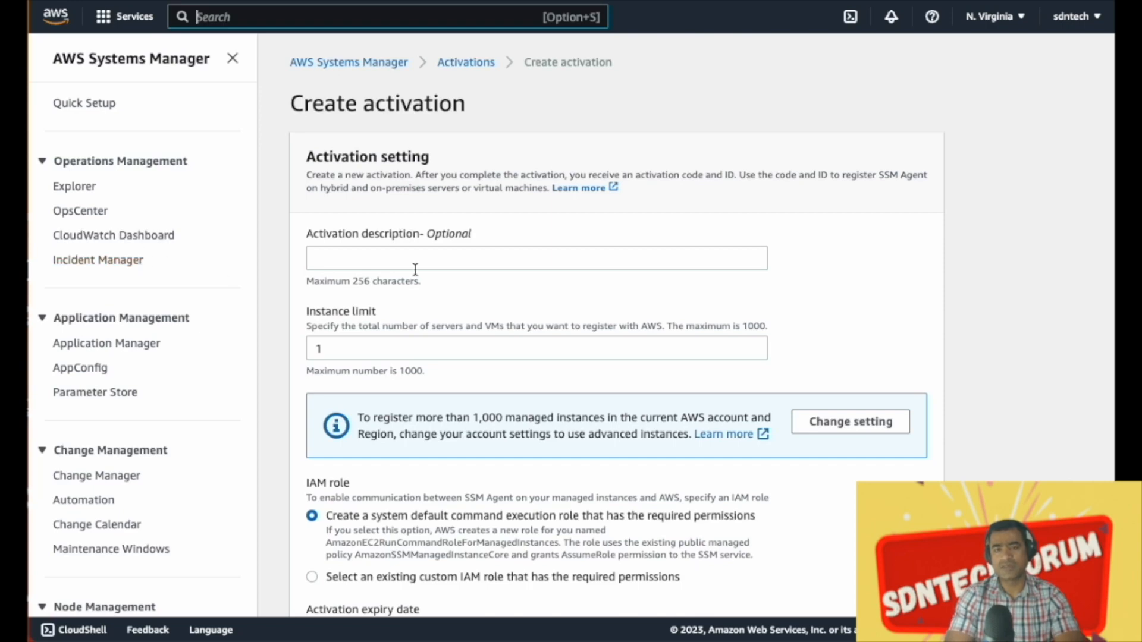
left_click(370, 258)
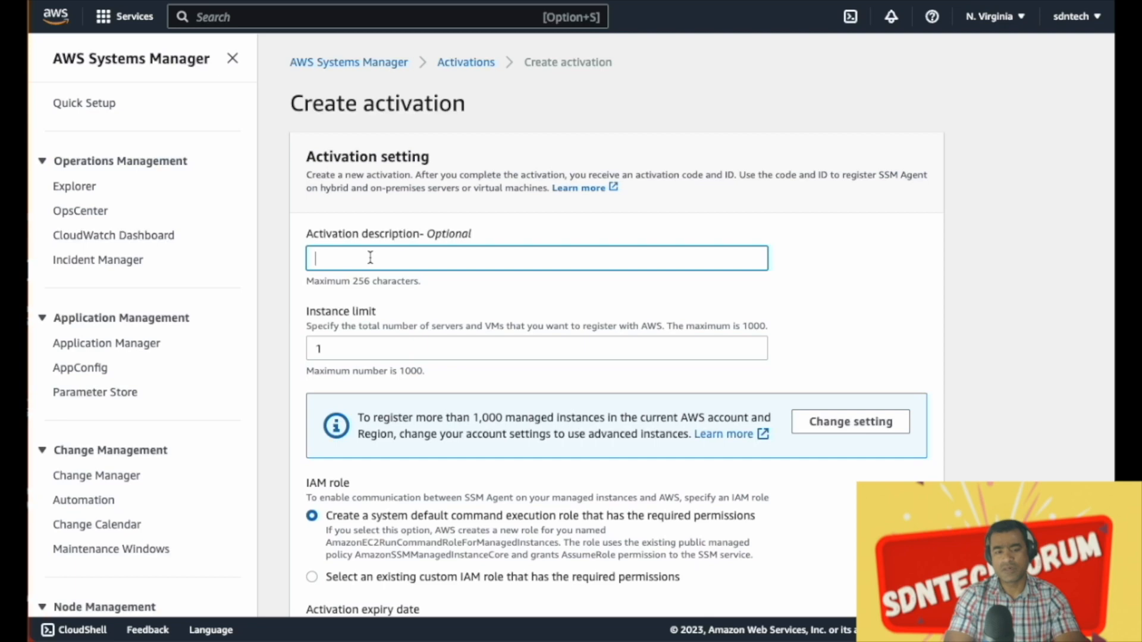
type("Pl Activation")
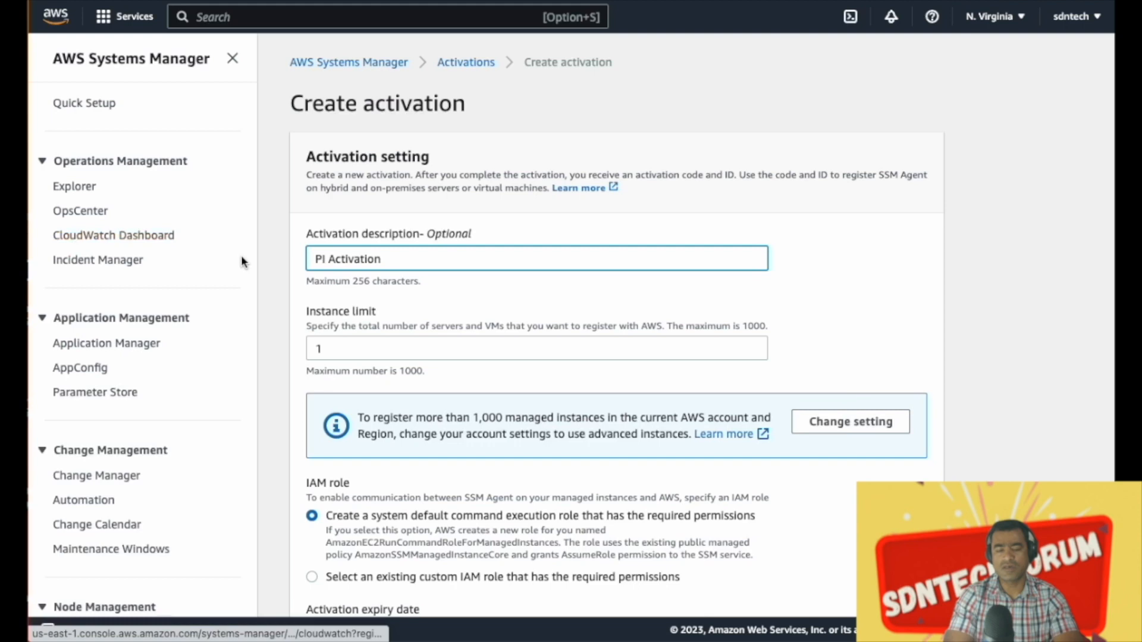
Set the activation's instance limit to 2
left_click(337, 348)
left_click_drag(427, 373, 299, 354)
left_click(340, 351)
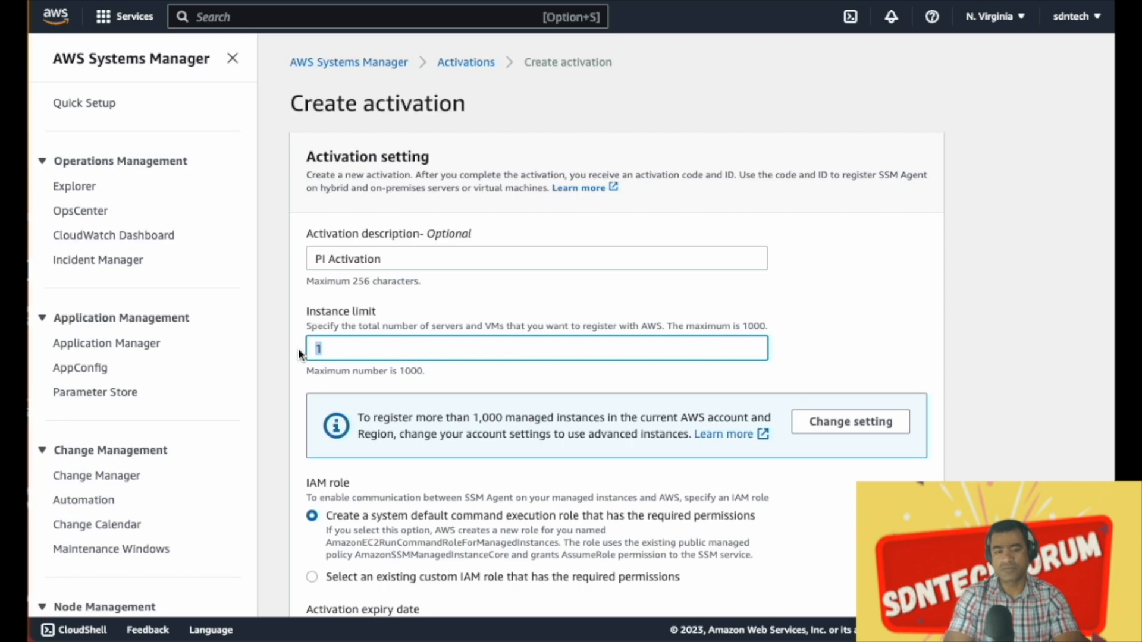
type("2")
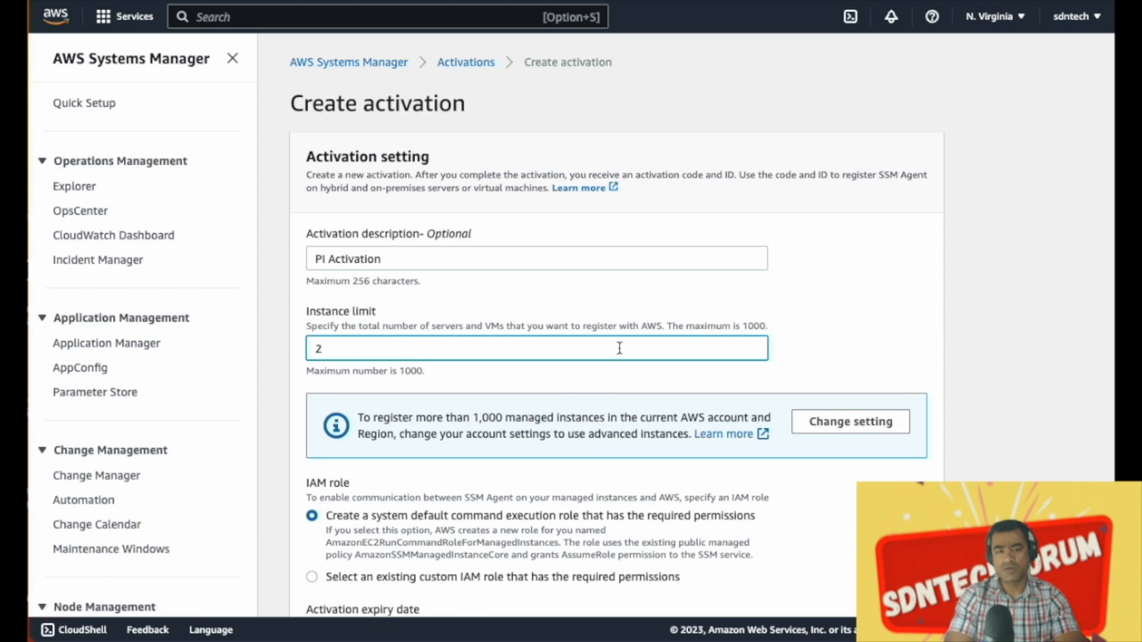
Use an existing custom IAM role for the activation and choose SSMInstance_Pi_Fleet
scroll(620, 348, "down", 3)
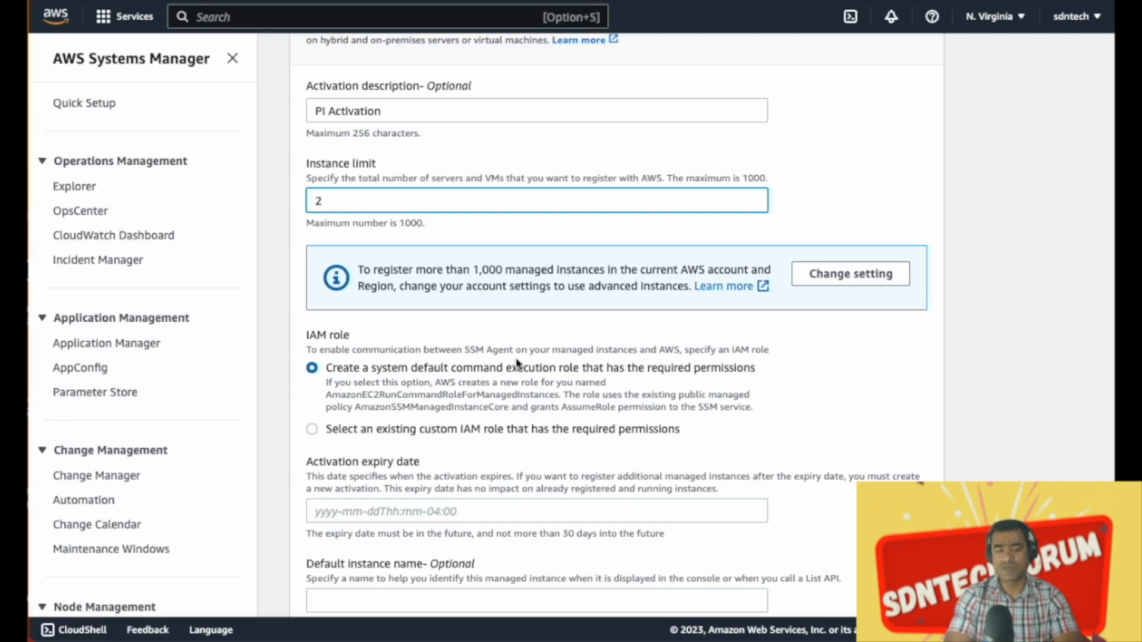
scroll(517, 363, "down", 1)
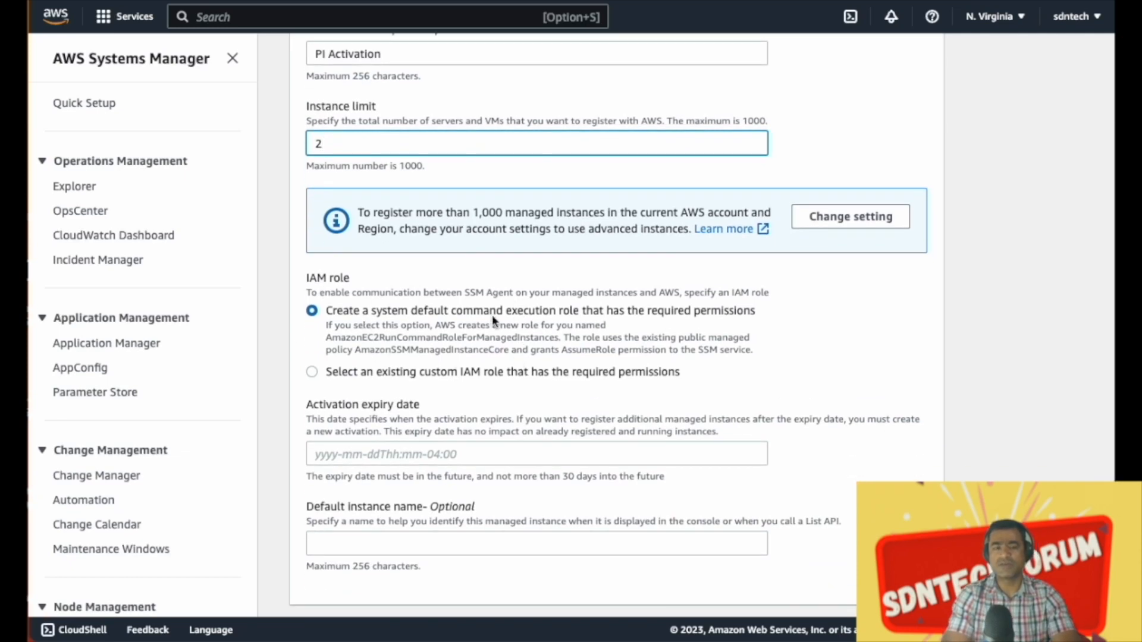
left_click(308, 373)
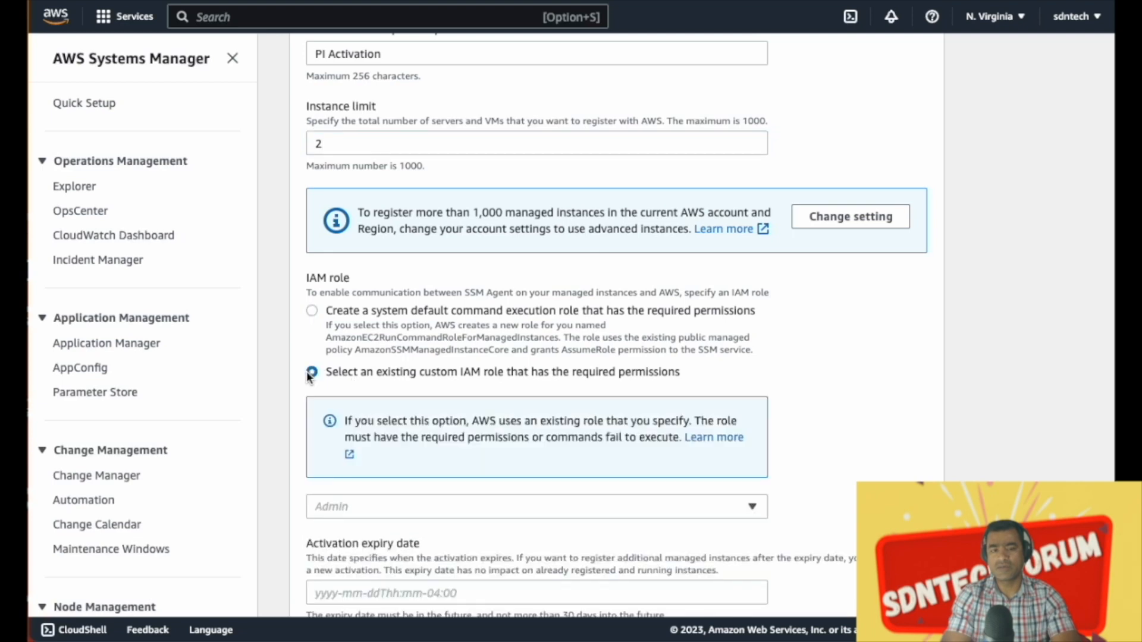
left_click(585, 508)
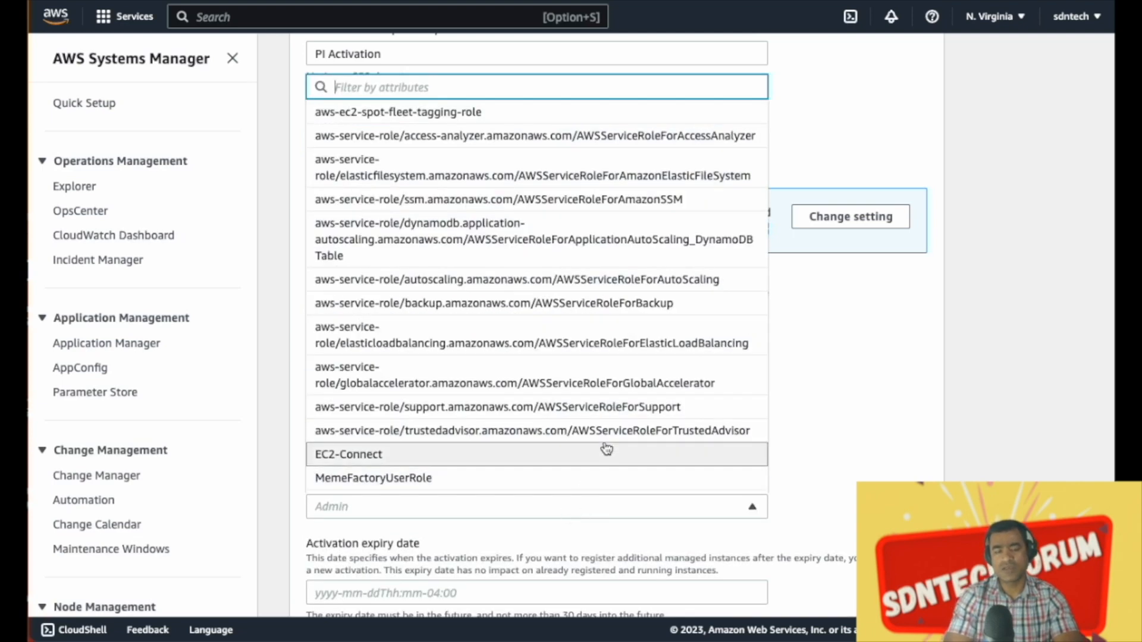
type("ss")
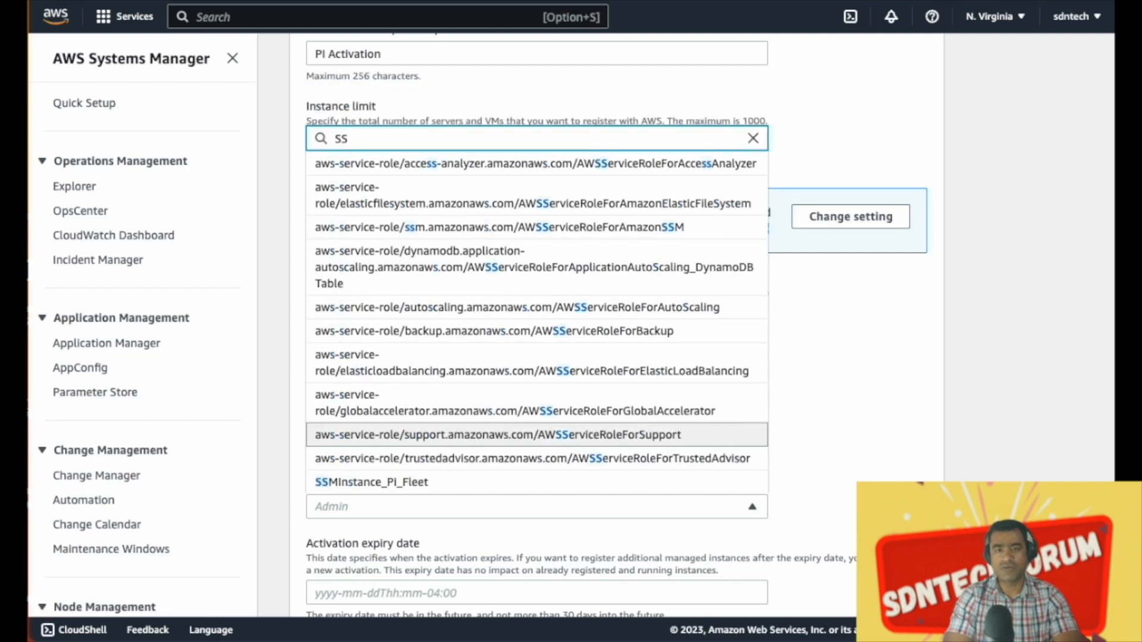
type("M")
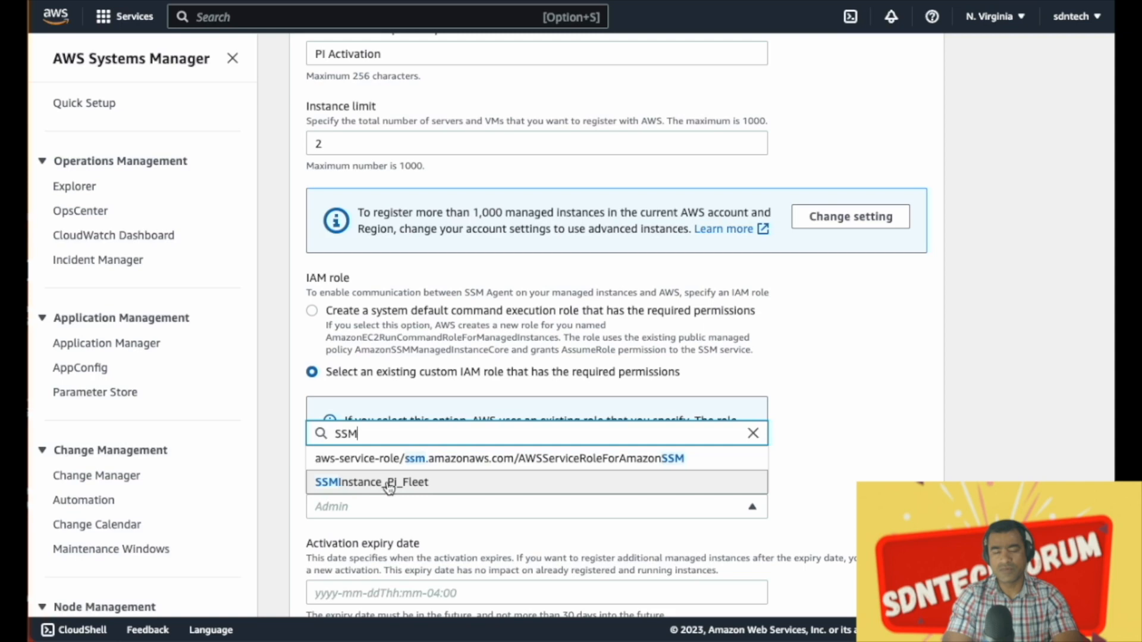
left_click(455, 484)
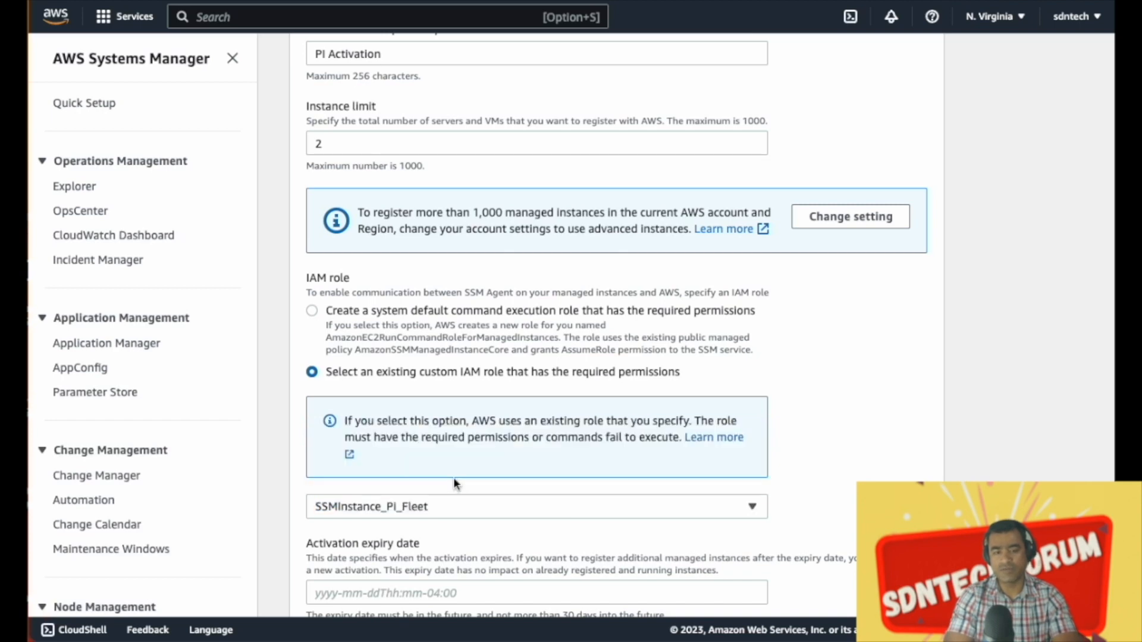
Set the default instance name to PIVPN, leaving the activation expiry date blank
scroll(693, 441, "down", 1)
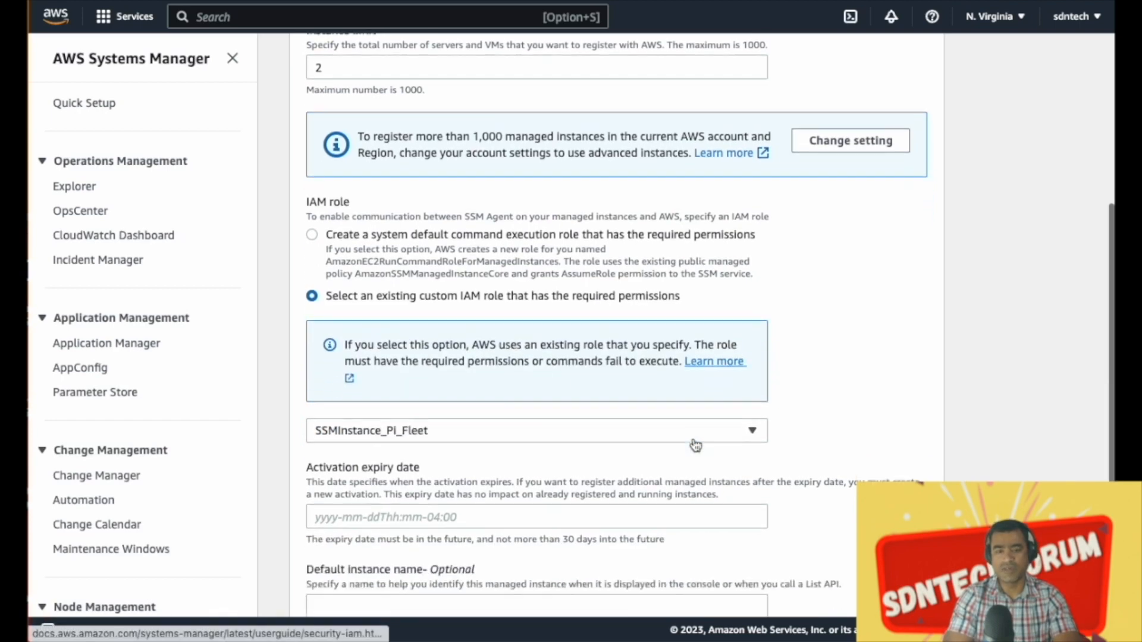
scroll(695, 445, "down", 1)
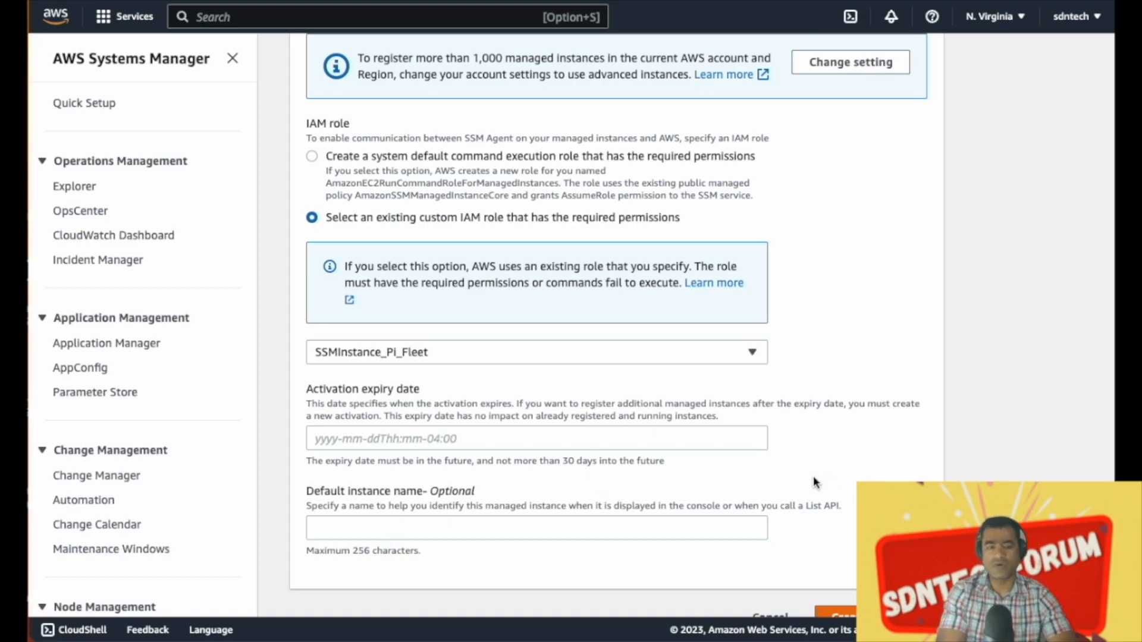
scroll(813, 476, "down", 1)
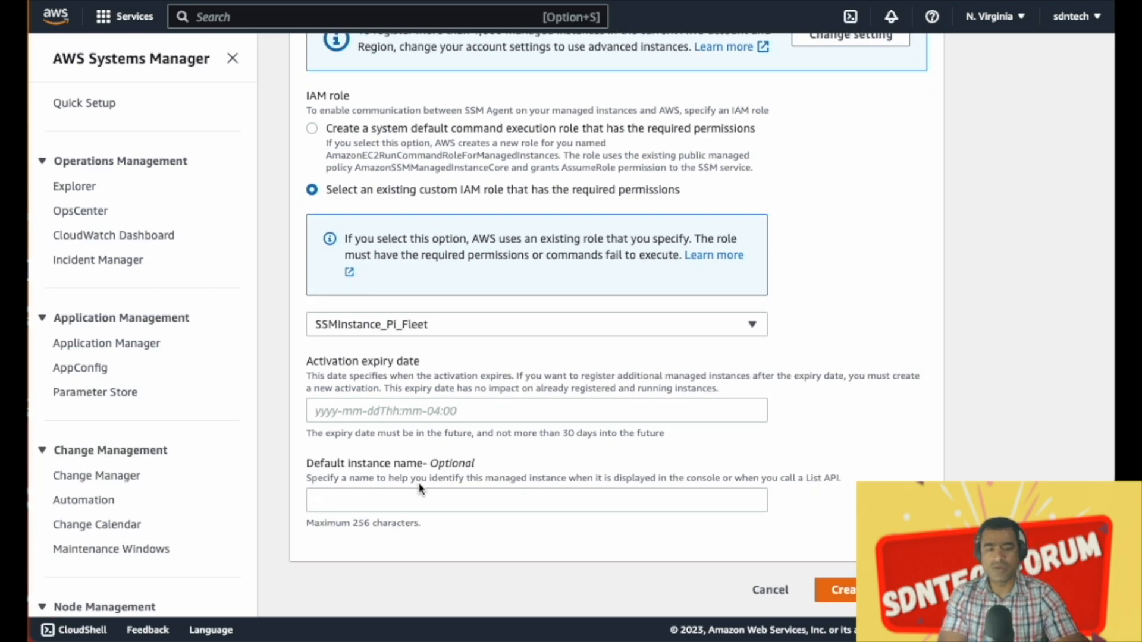
left_click(562, 499)
type("PIVPN")
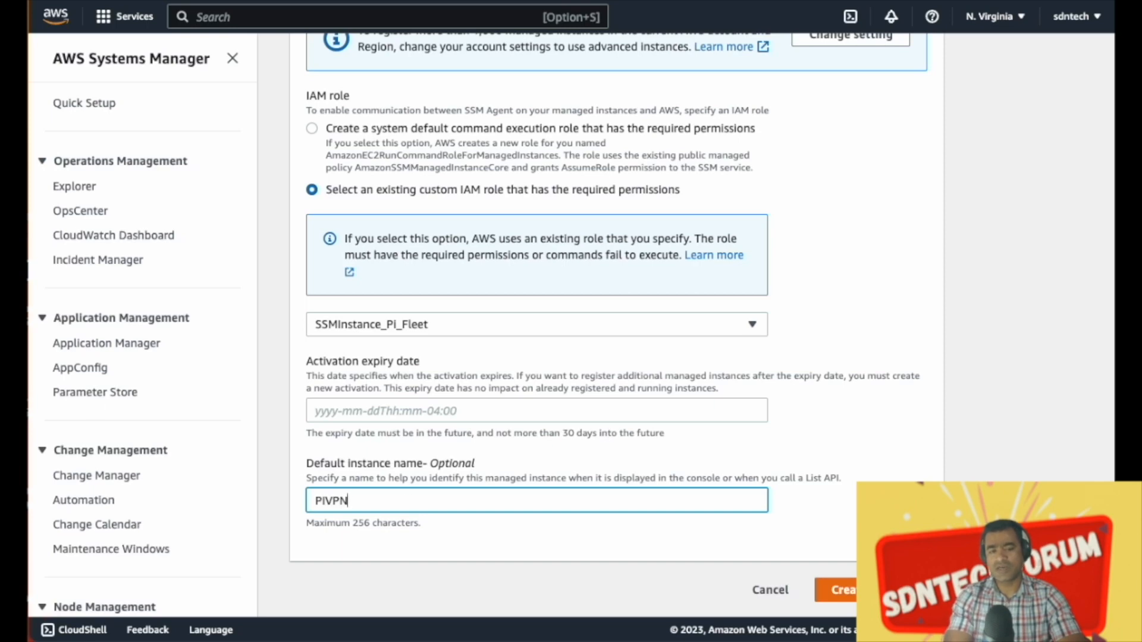
Create the configured PI Activation and open its details, highlighting the activation ID heading
left_click(837, 590)
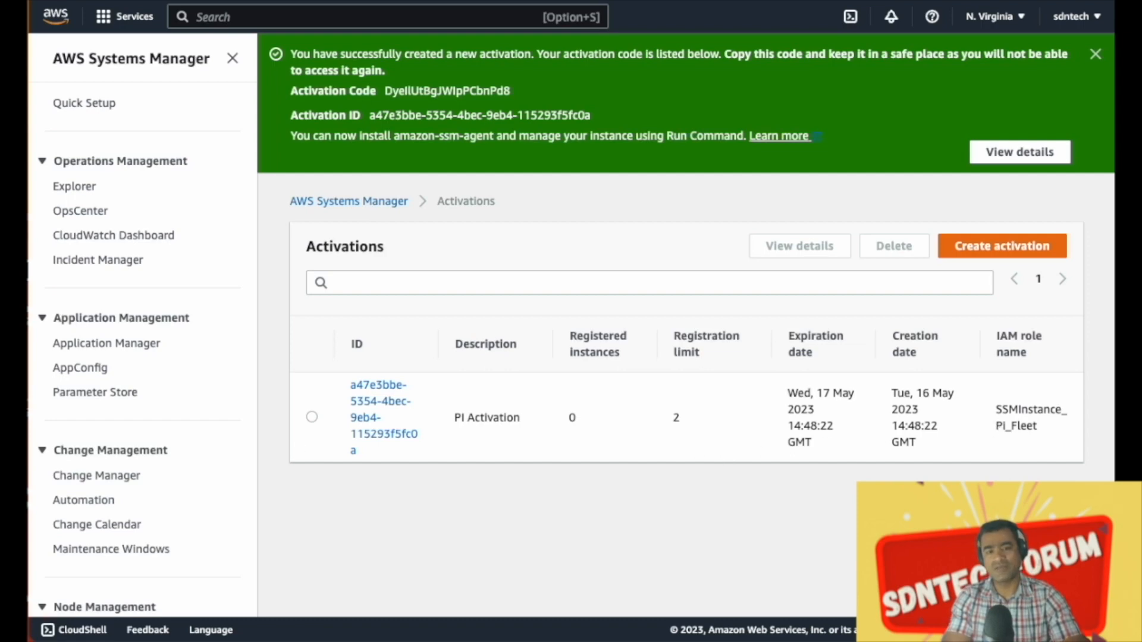
left_click(370, 425)
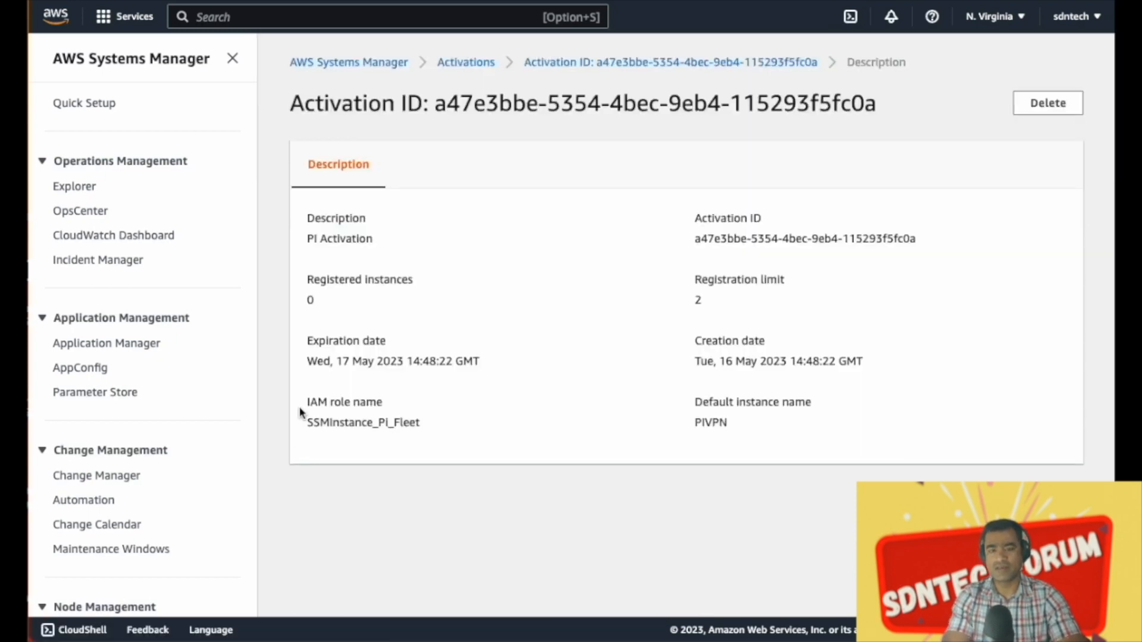
left_click_drag(886, 106, 276, 75)
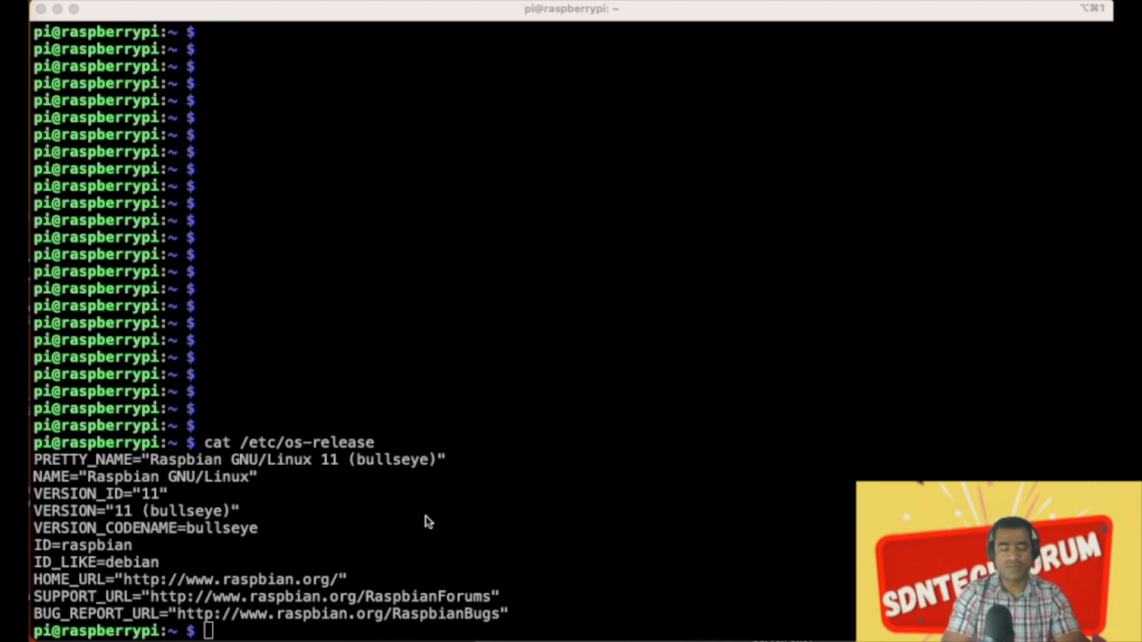
Switch to the Raspberry Pi terminal and create the directory /tmp/ssm
left_click(697, 579)
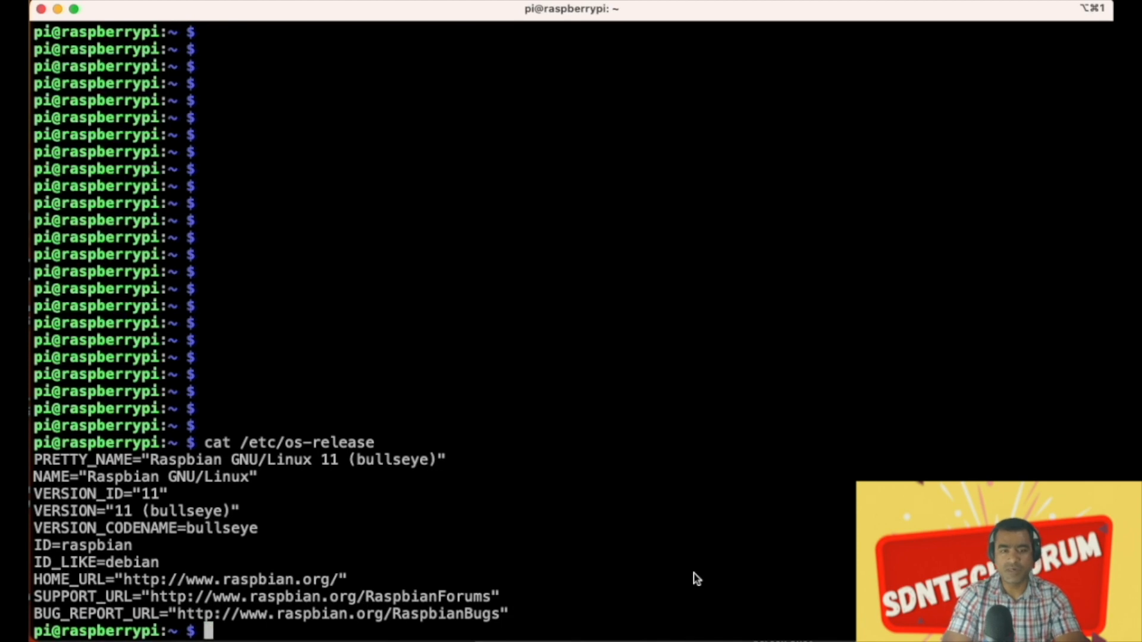
type("mkdir /tmp/ssm")
key("Return")
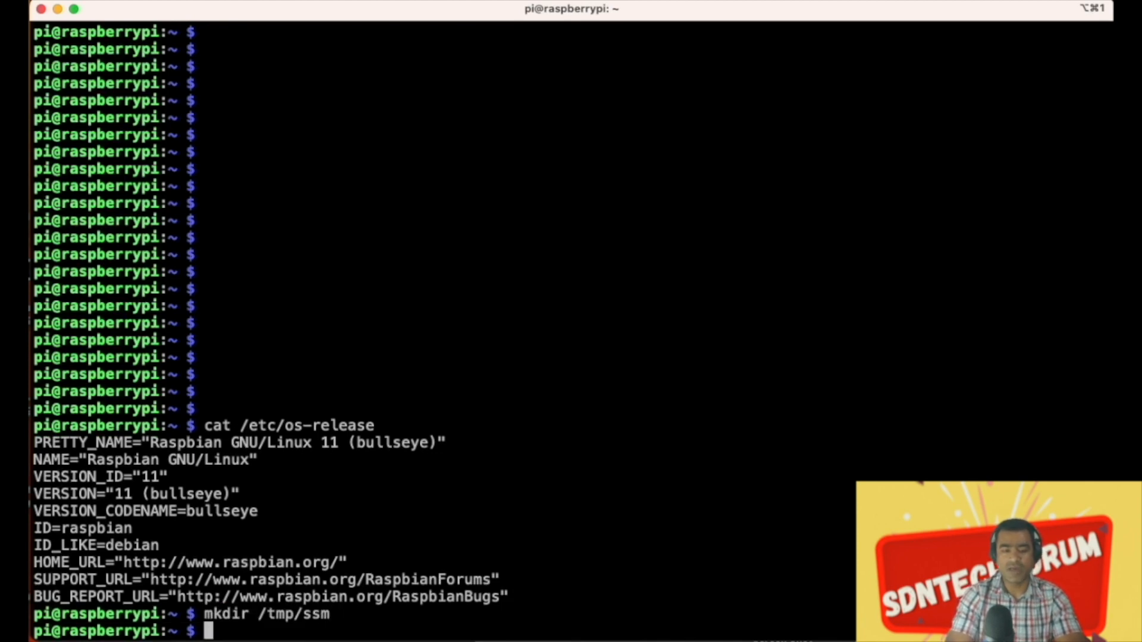
key("super+Tab")
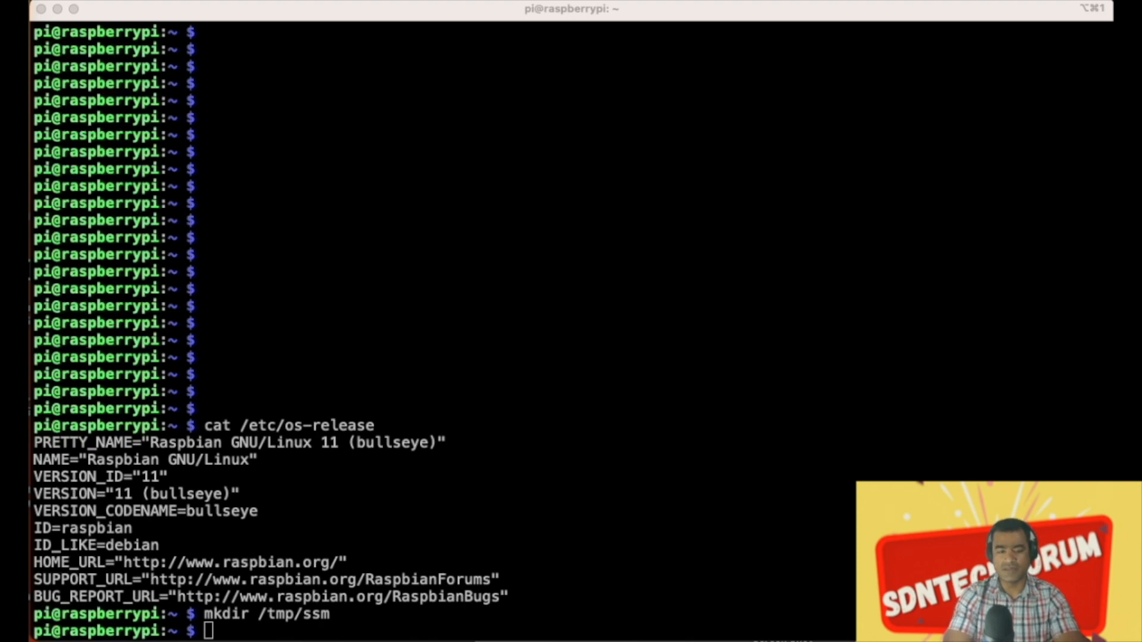
left_click(378, 614)
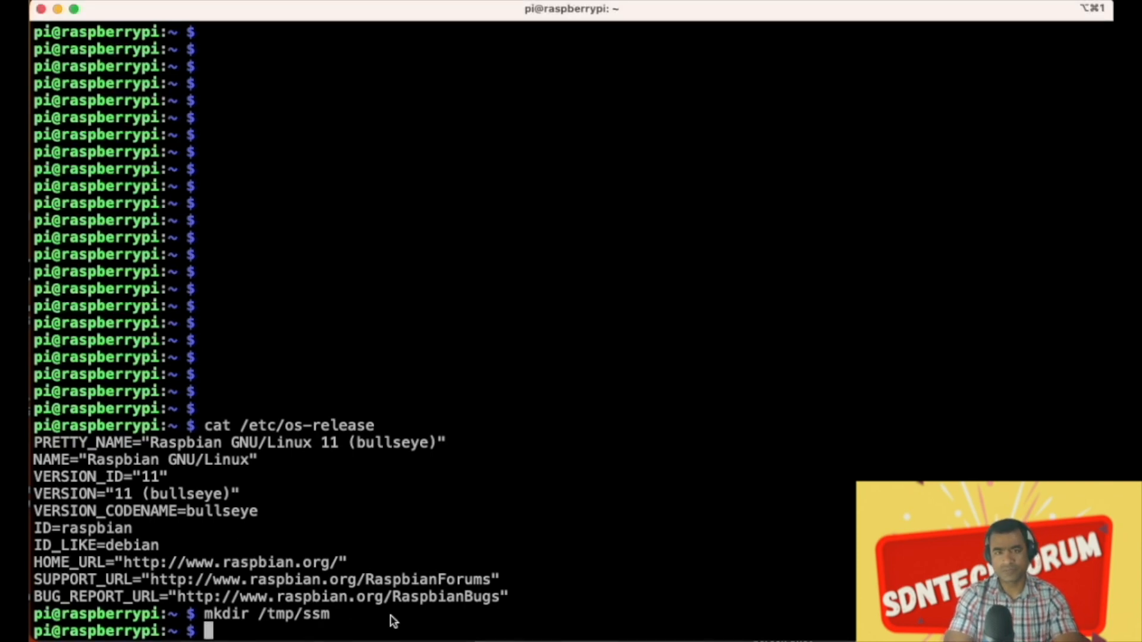
type("sudo curl https://s3.amazonaws.com/ec2-downloads-windows/SSMAgent/latest/debian_arm/amazon-ssm-agent.deb -o /tmp/ssm/amazon-ssm-agent.deb")
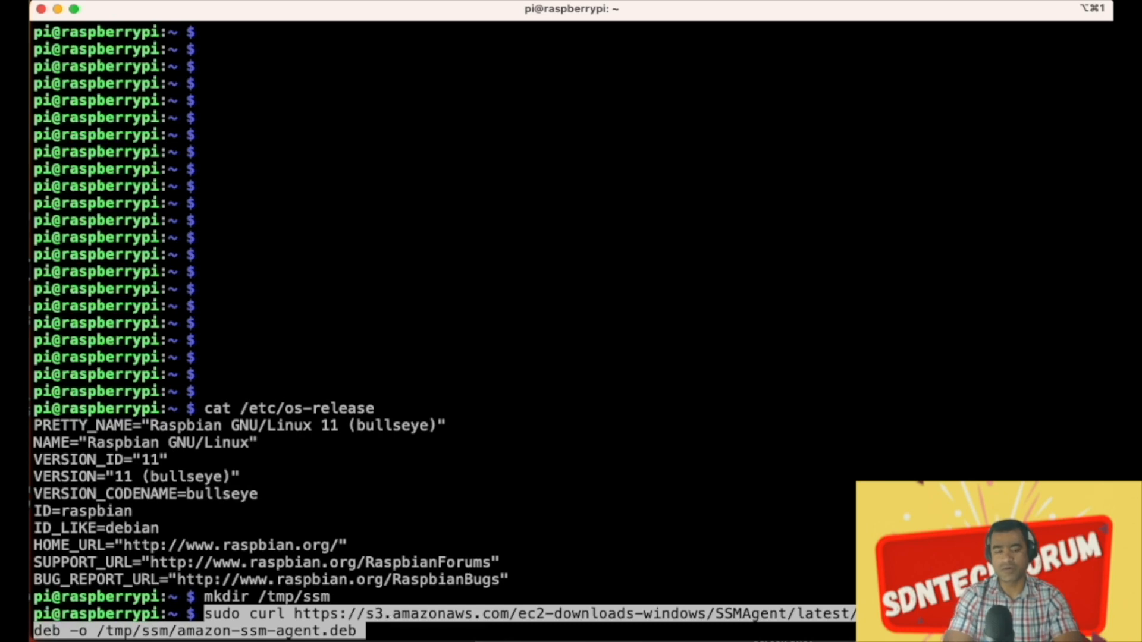
key("super+Tab")
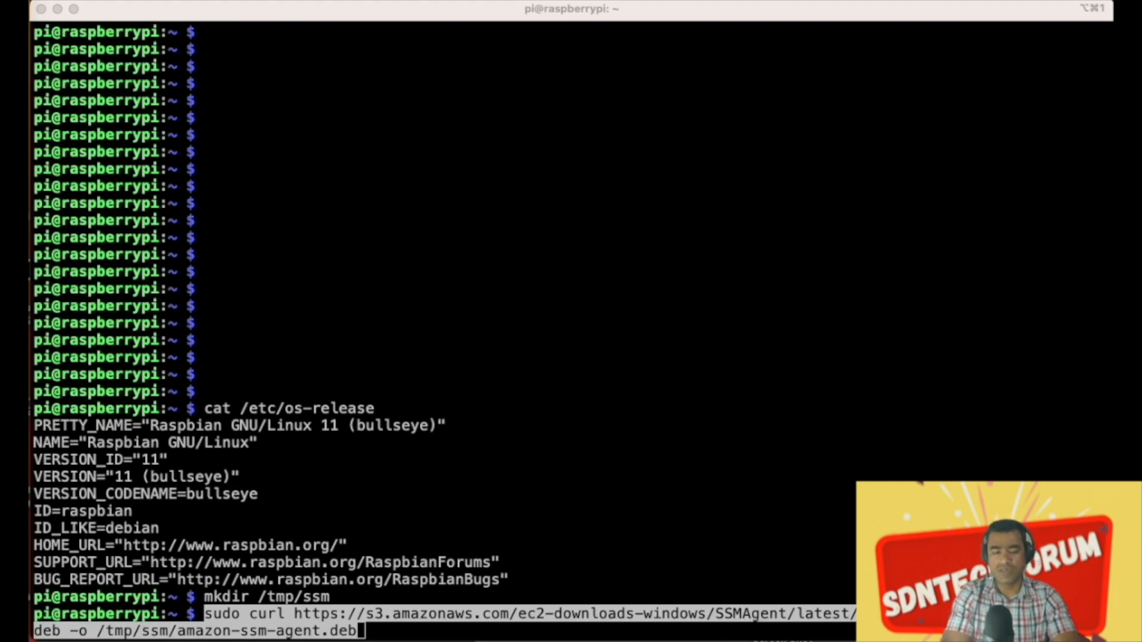
left_click(638, 540)
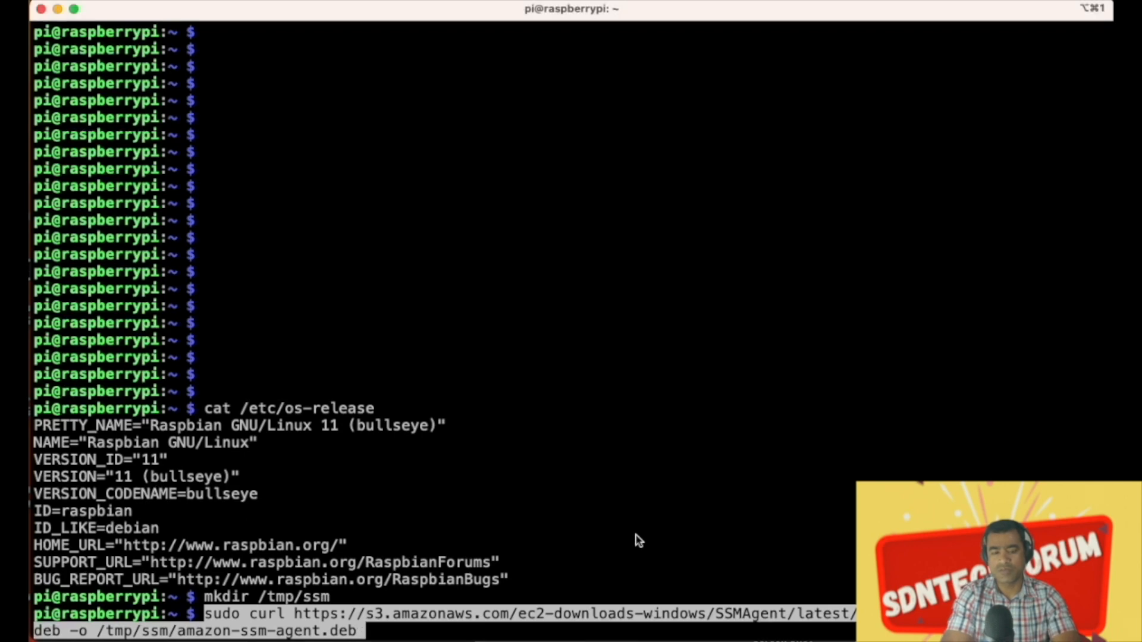
key("Return")
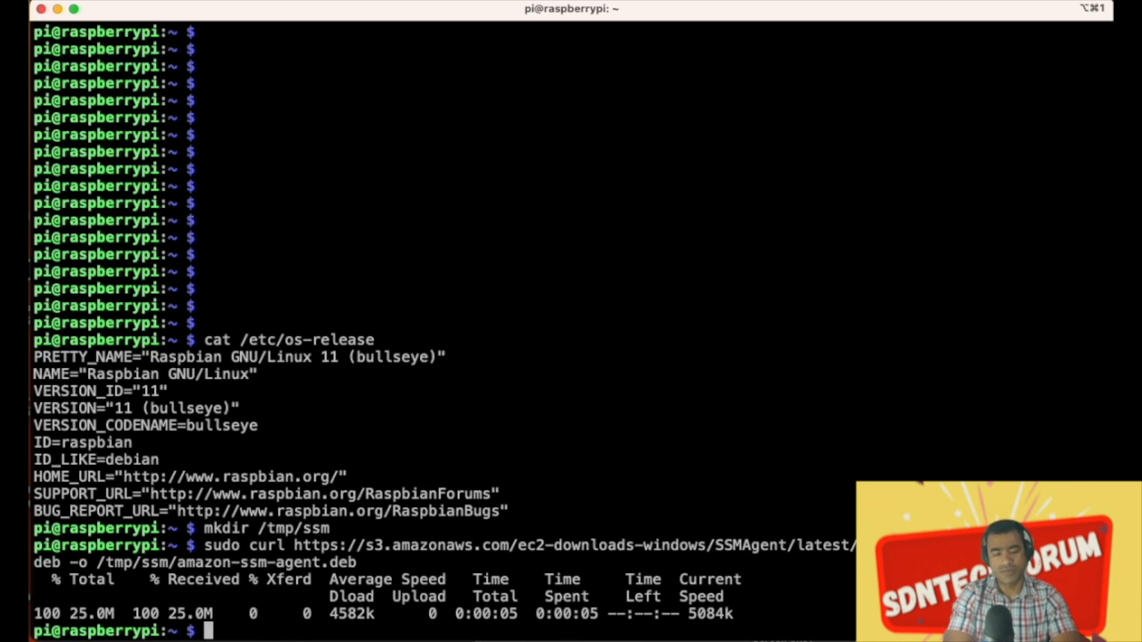
Change into /tmp/ssm and list its contents in long format
type("cd")
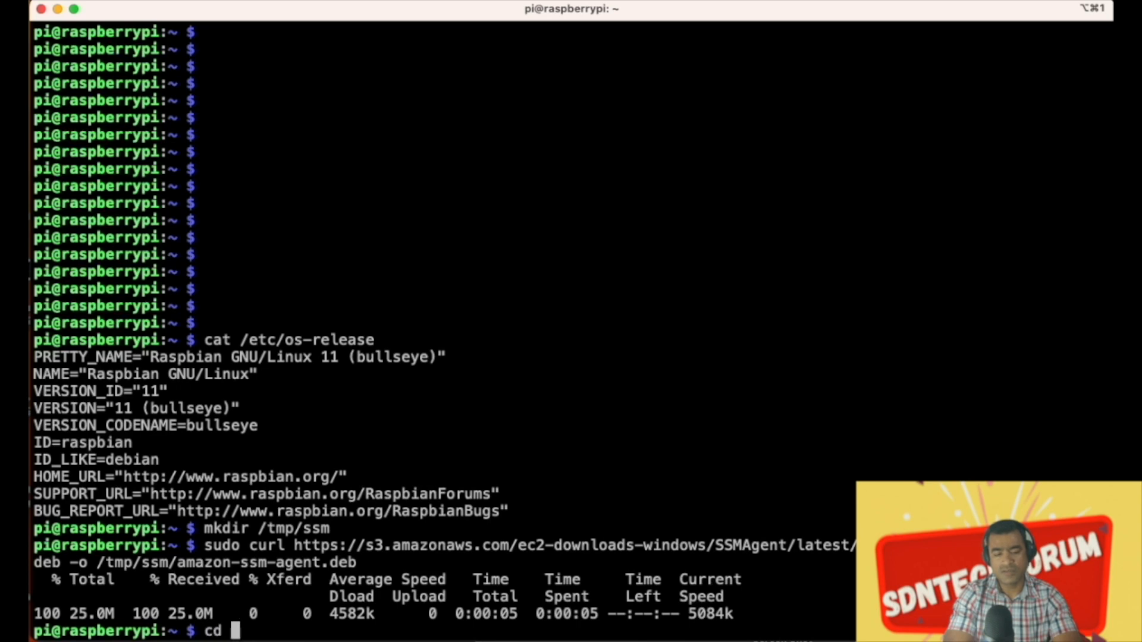
left_click_drag(333, 528, 261, 531)
key("super+c")
left_click(497, 460)
key("super+v")
key("Return")
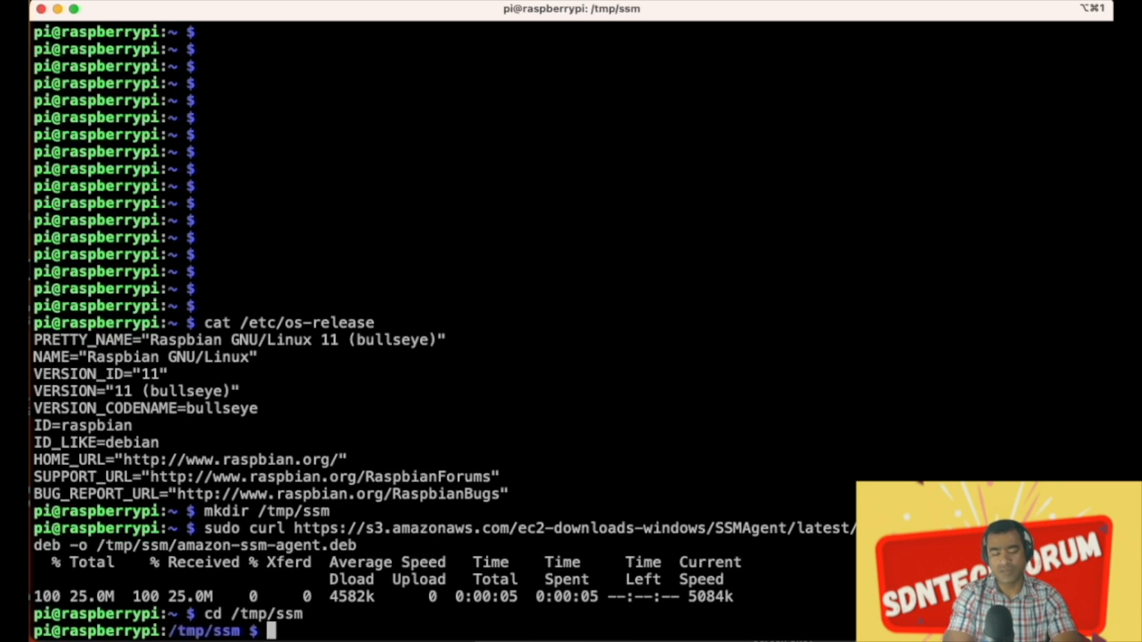
type("ls -l")
key("Return")
key("Return")
key("Return")
key("Return")
Return to the previous directory with cd - and install /tmp/ssm/amazon-ssm-agent.deb using sudo dpkg -i
key("super+Tab")
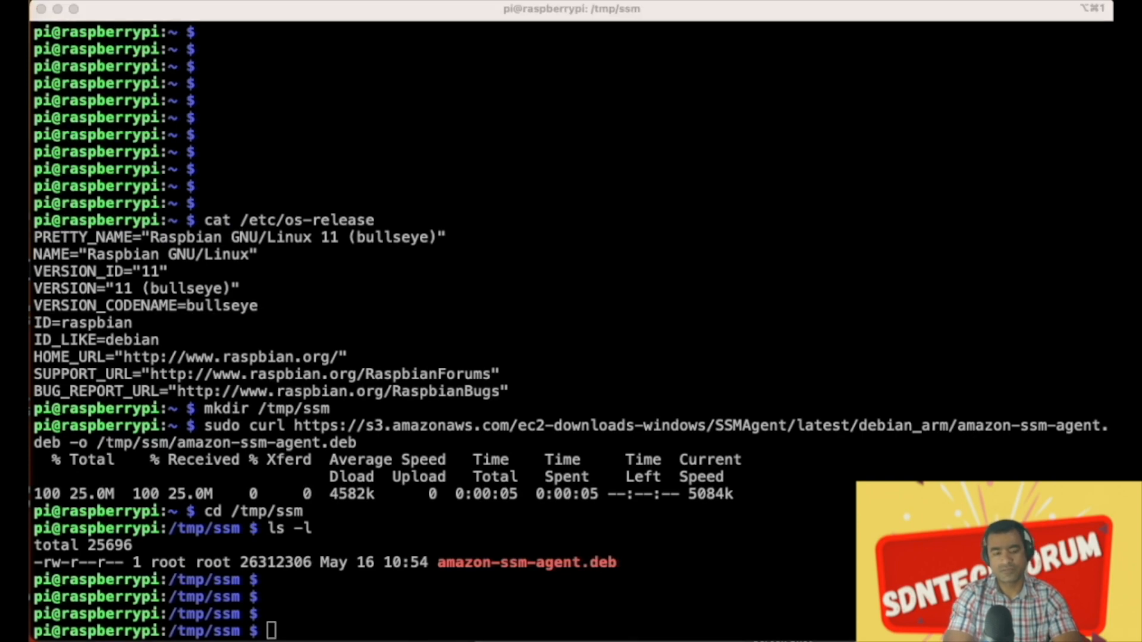
left_click(484, 622)
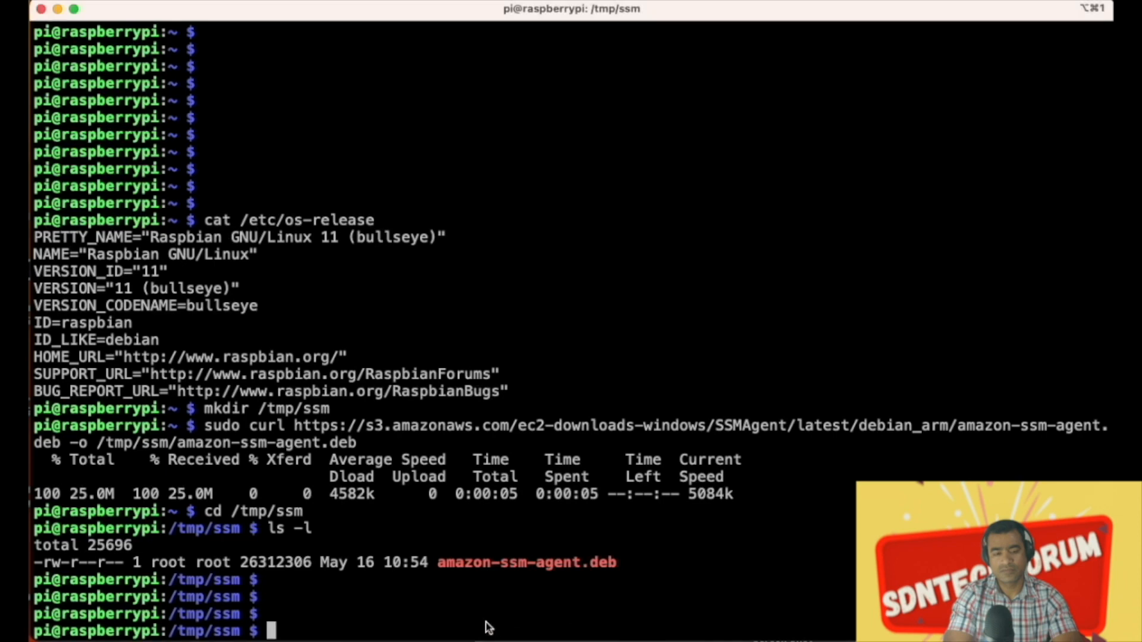
type("cd -")
key("Return")
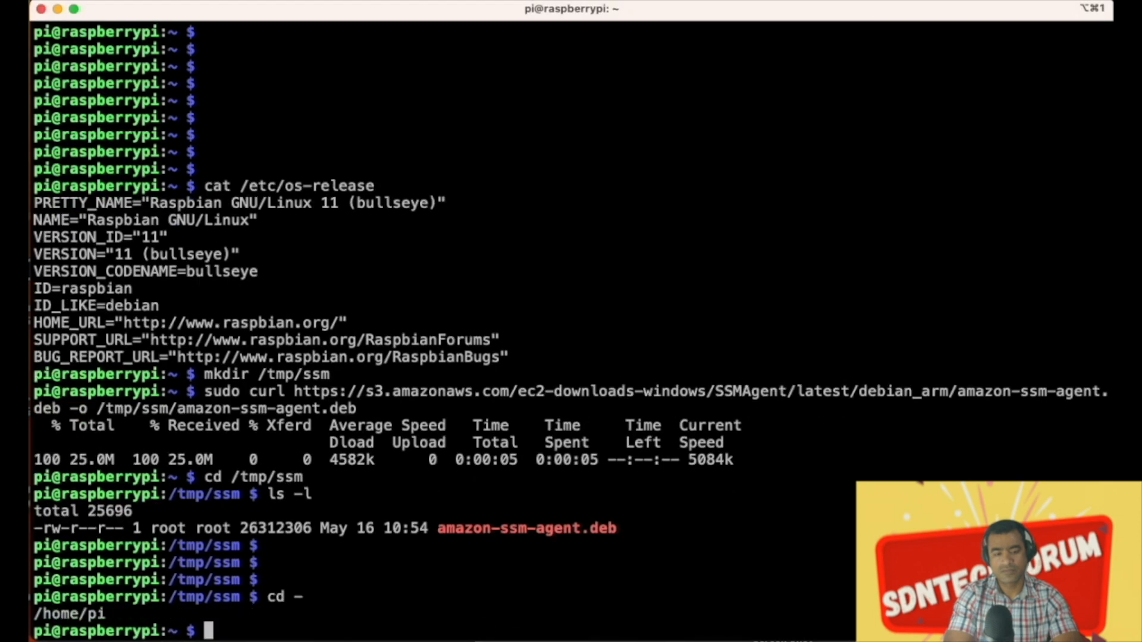
type("udo dpkg -i /tmp/ssm/amazon-ssm-agent.deb")
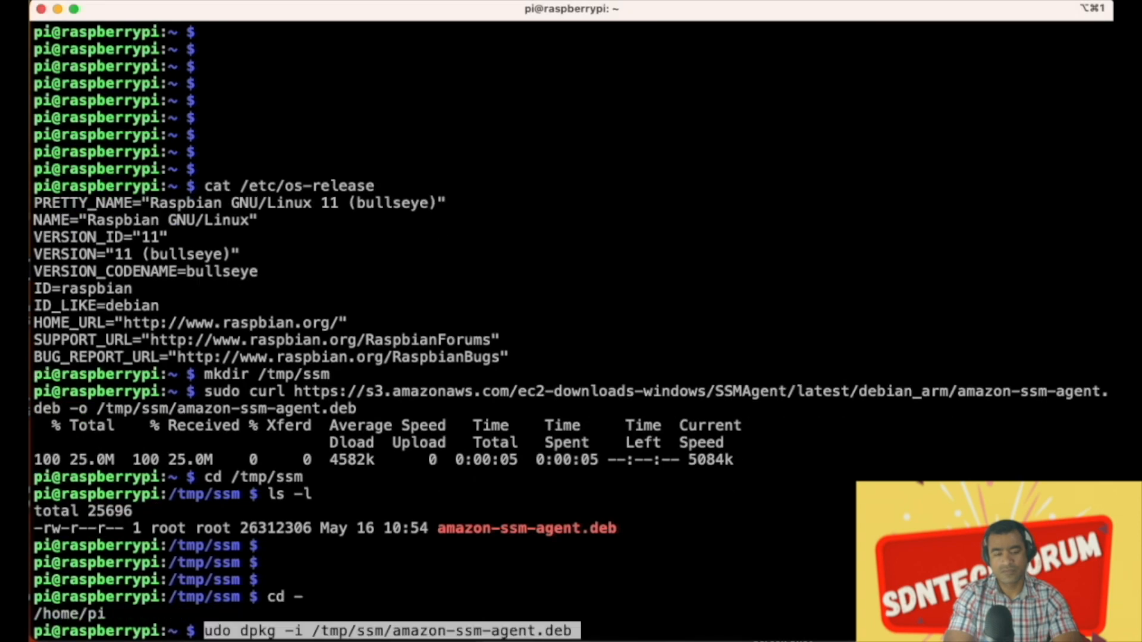
key("ctrl+a")
type("s")
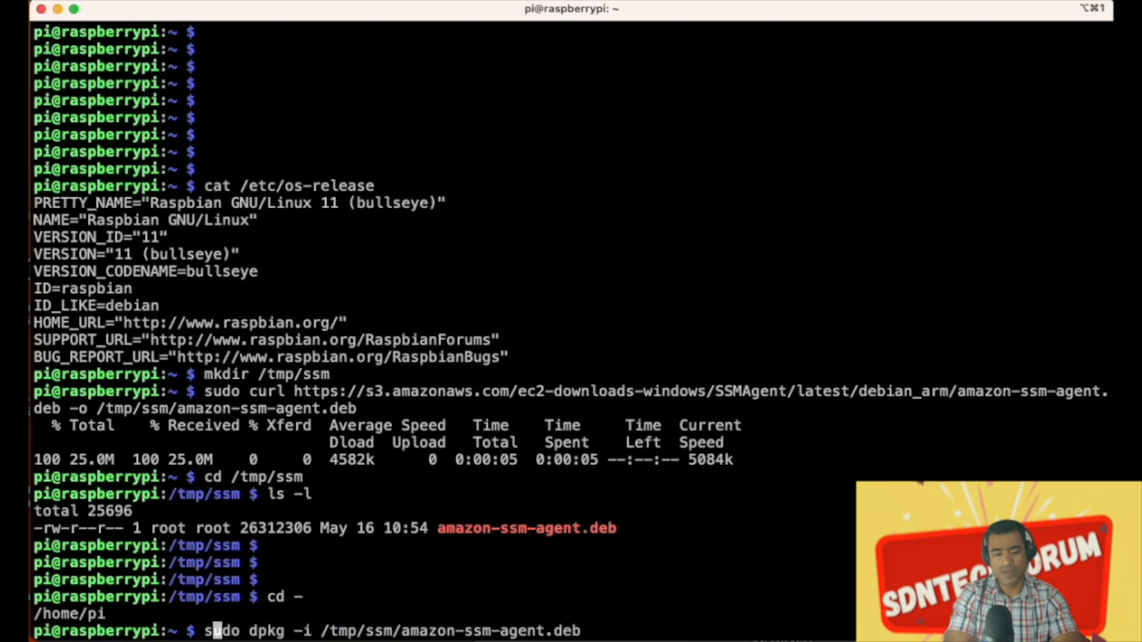
key("Return")
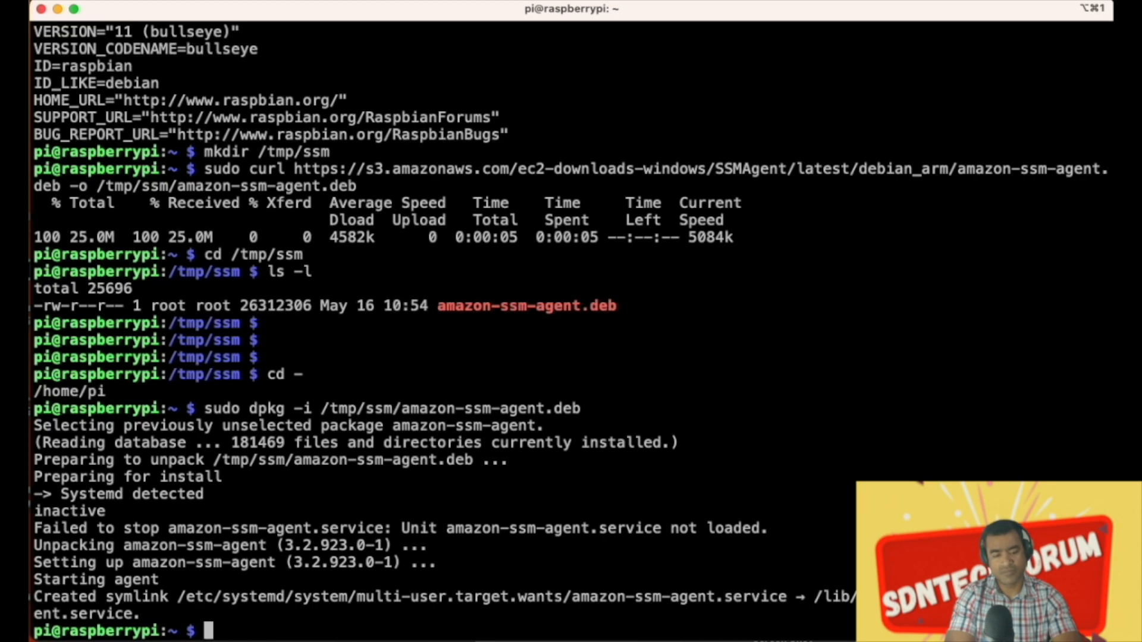
Stop the agent with sudo service amazon-ssm-agent stop
key("super+Tab")
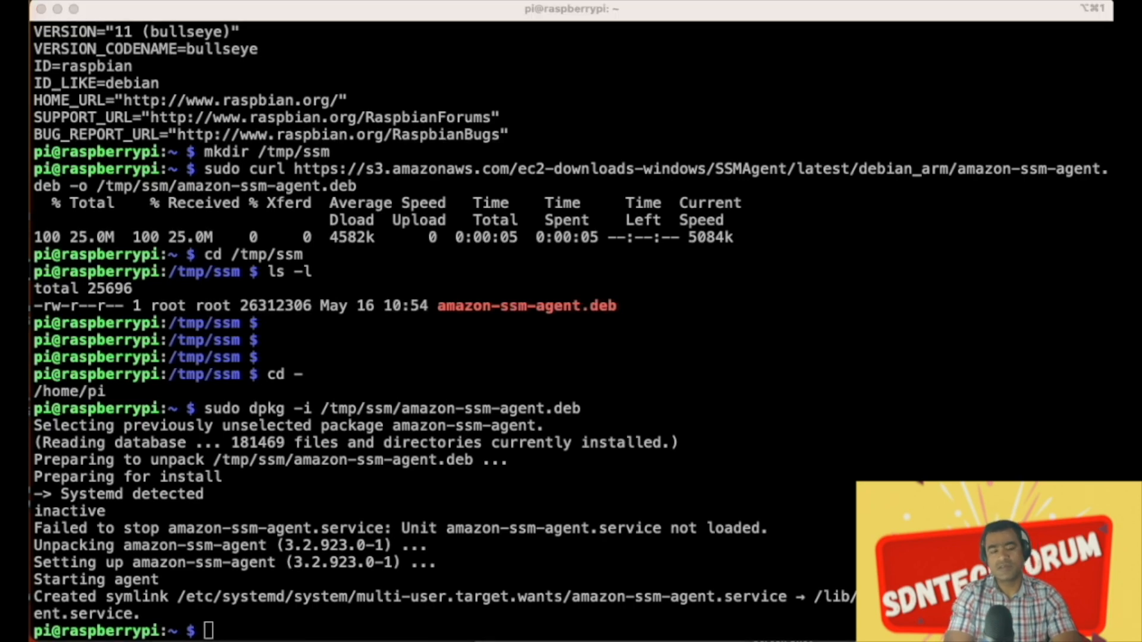
left_click(391, 620)
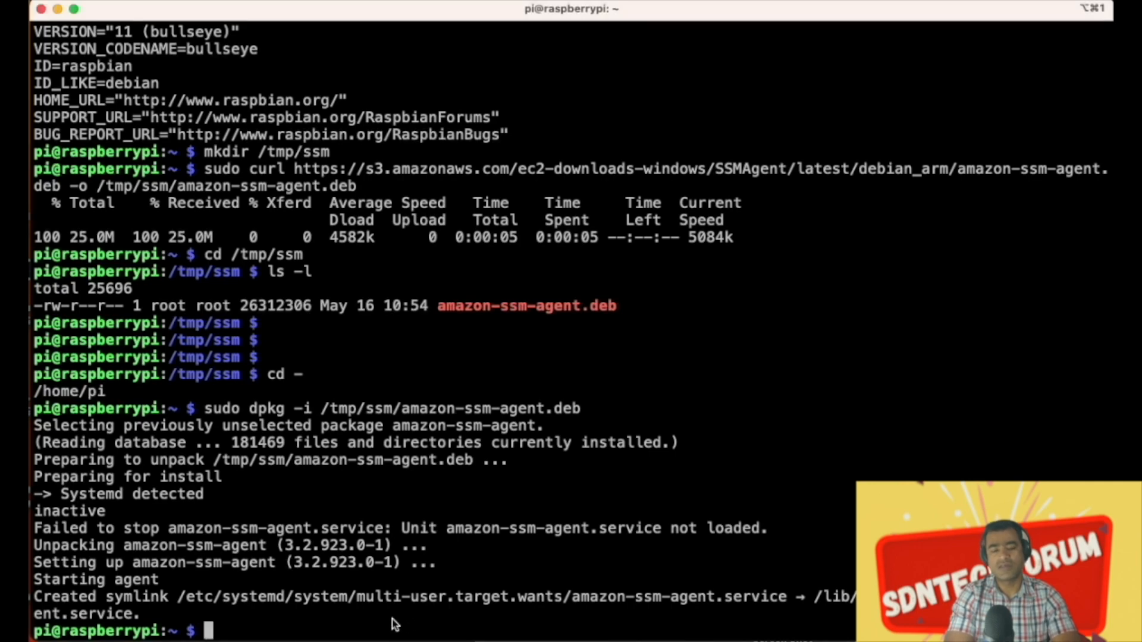
type("sudo service amazon-ssm-agent stop")
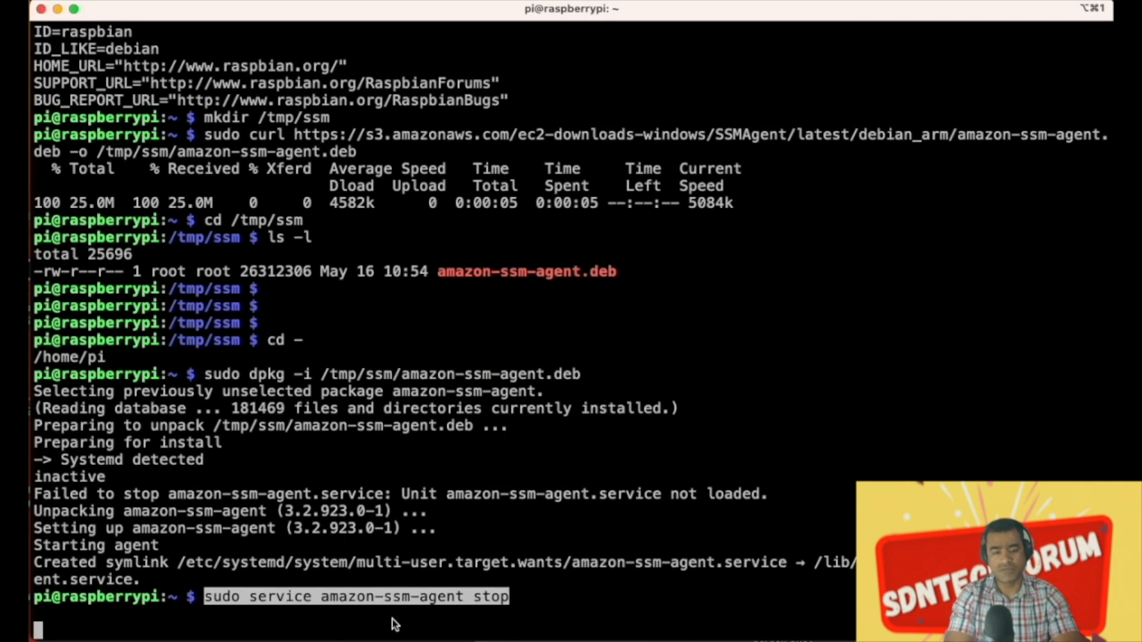
Check the activation ID in the AWS console and examine the Raspberry Pi OS register command's activation-code, activation-id and region parameters in the user guide
key("super+Tab")
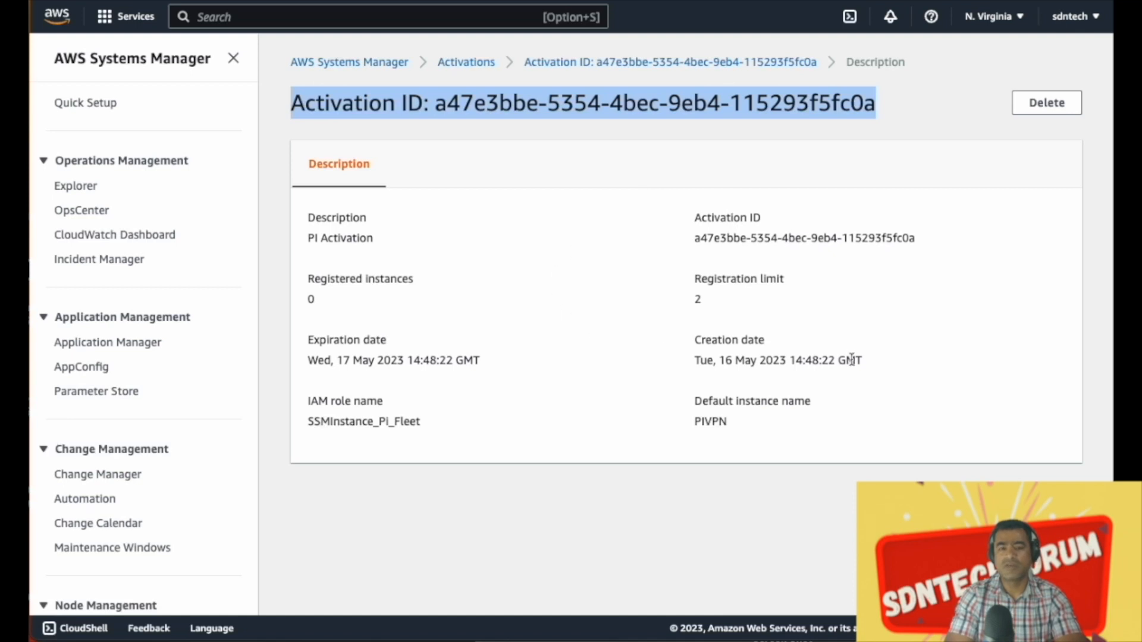
left_click_drag(694, 240, 927, 243)
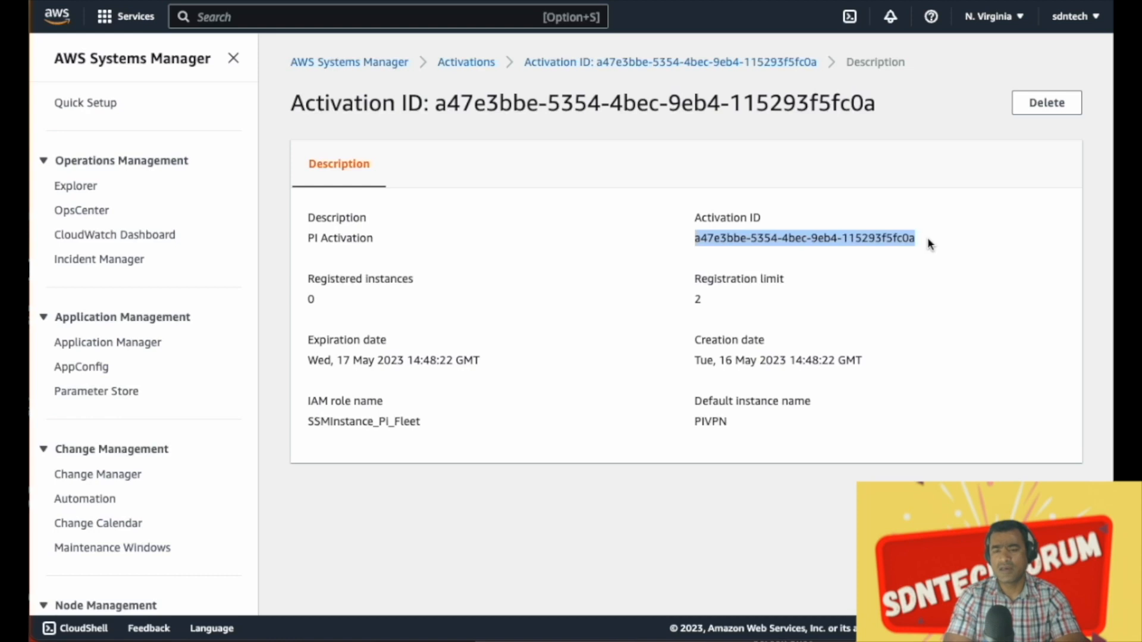
left_click(490, 63)
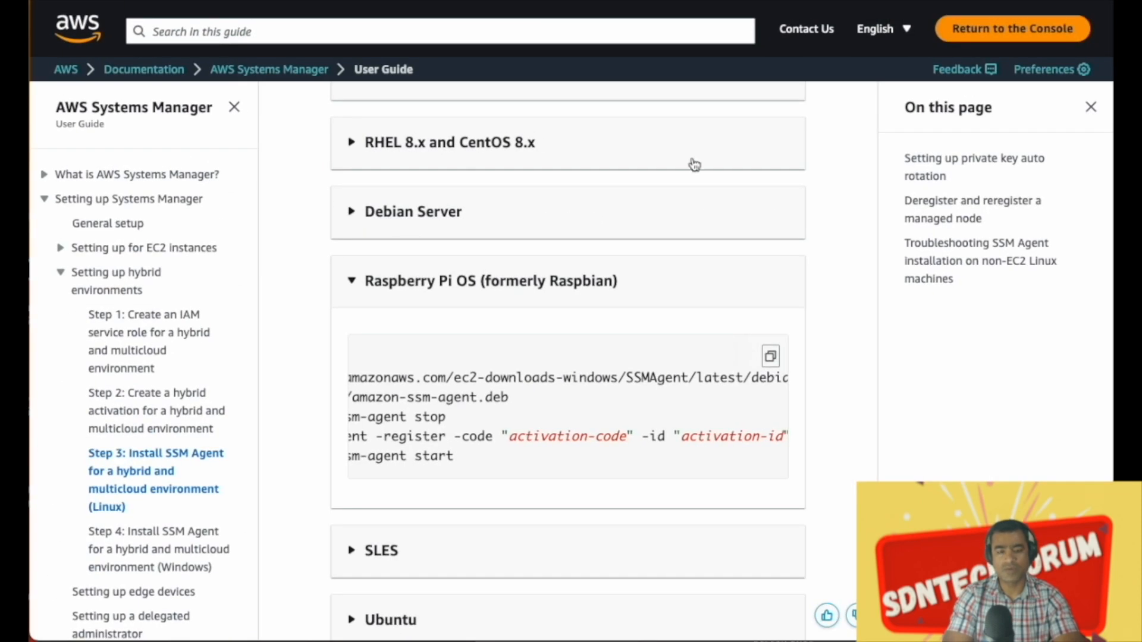
scroll(552, 393, "left", 5)
scroll(552, 393, "left", 2)
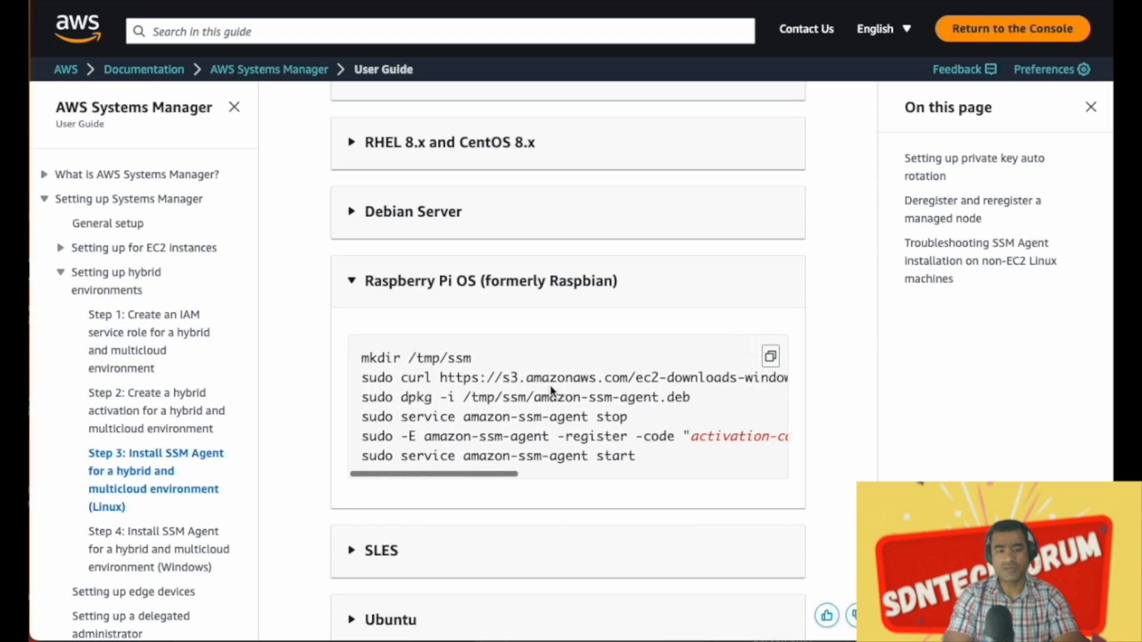
scroll(491, 436, "right", 5)
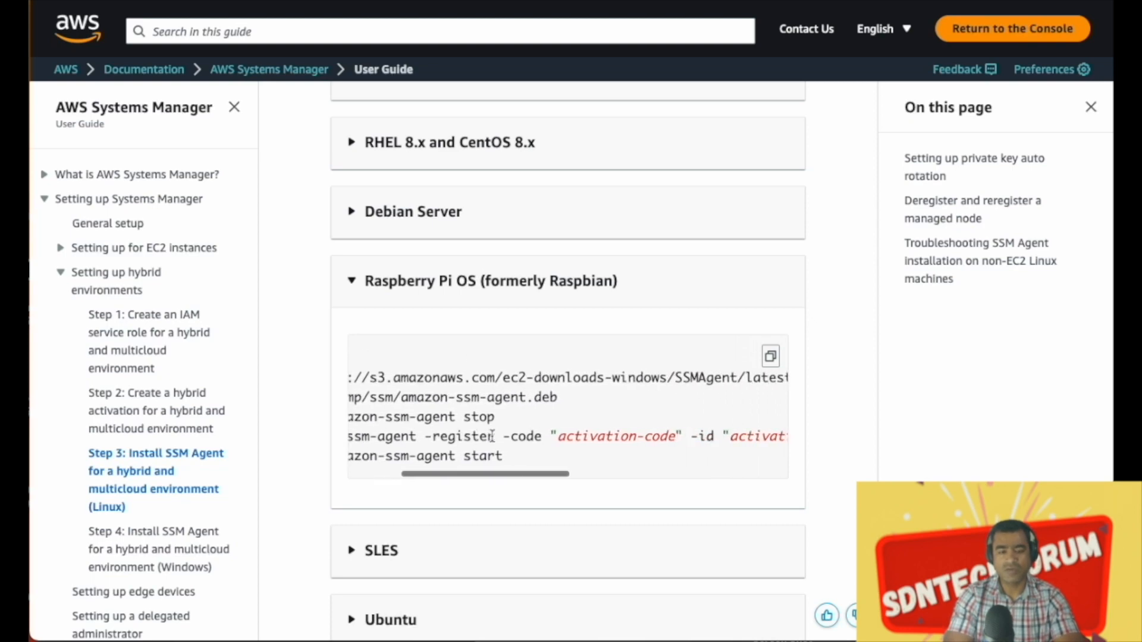
scroll(650, 439, "right", 5)
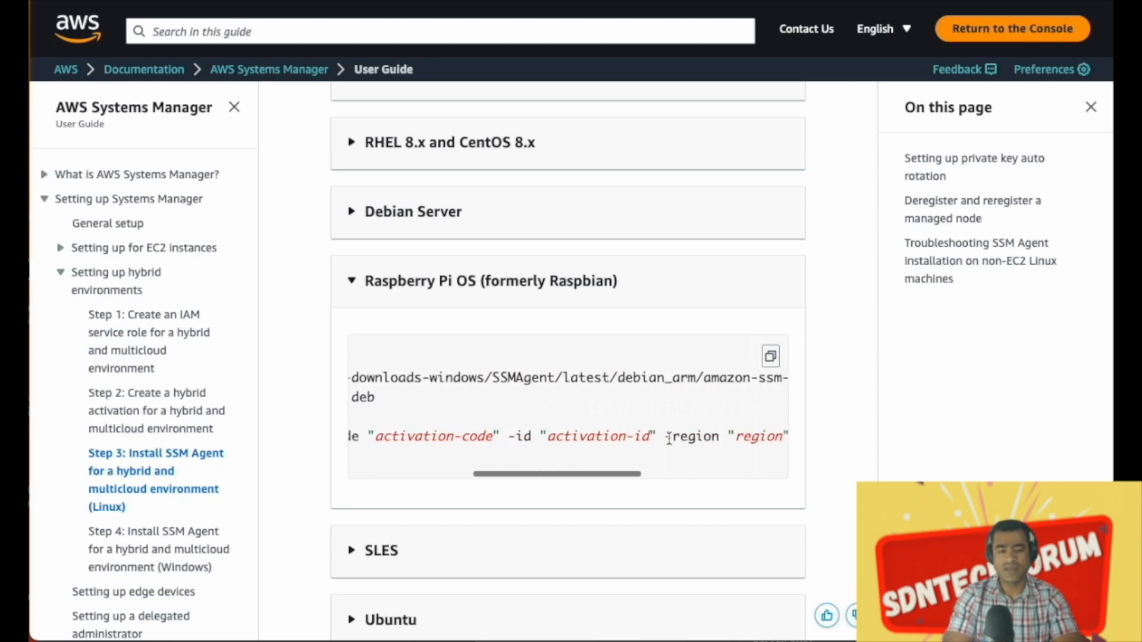
left_click_drag(650, 437, 555, 437)
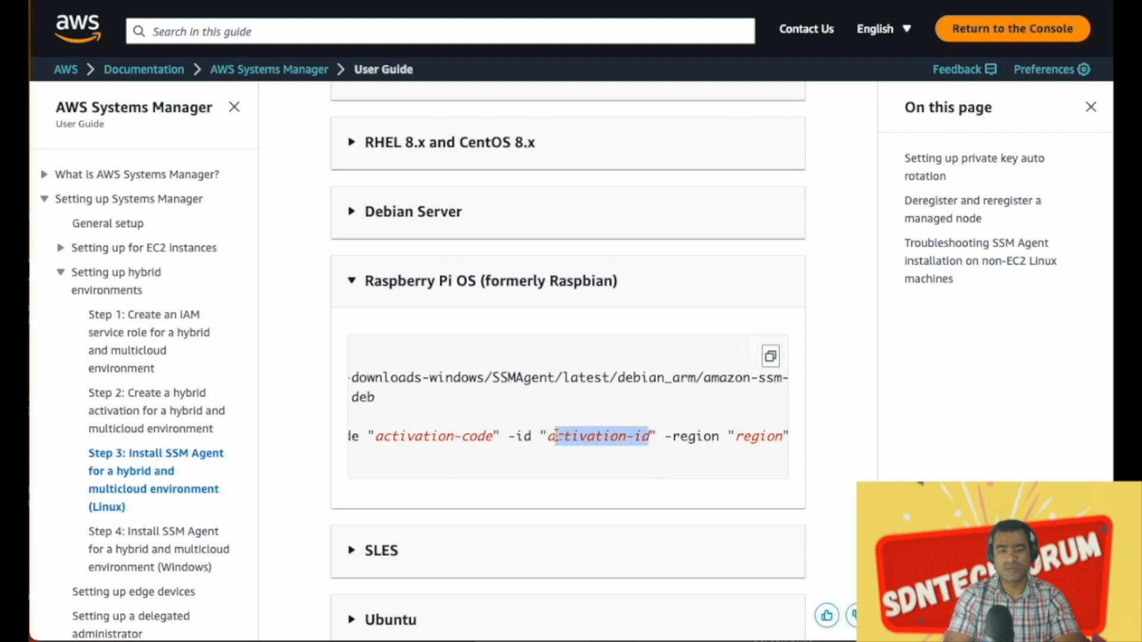
Try to register amazon-ssm-agent in the terminal with the quoted activation code, activation ID and region us-east-1
scroll(701, 434, "left", 10)
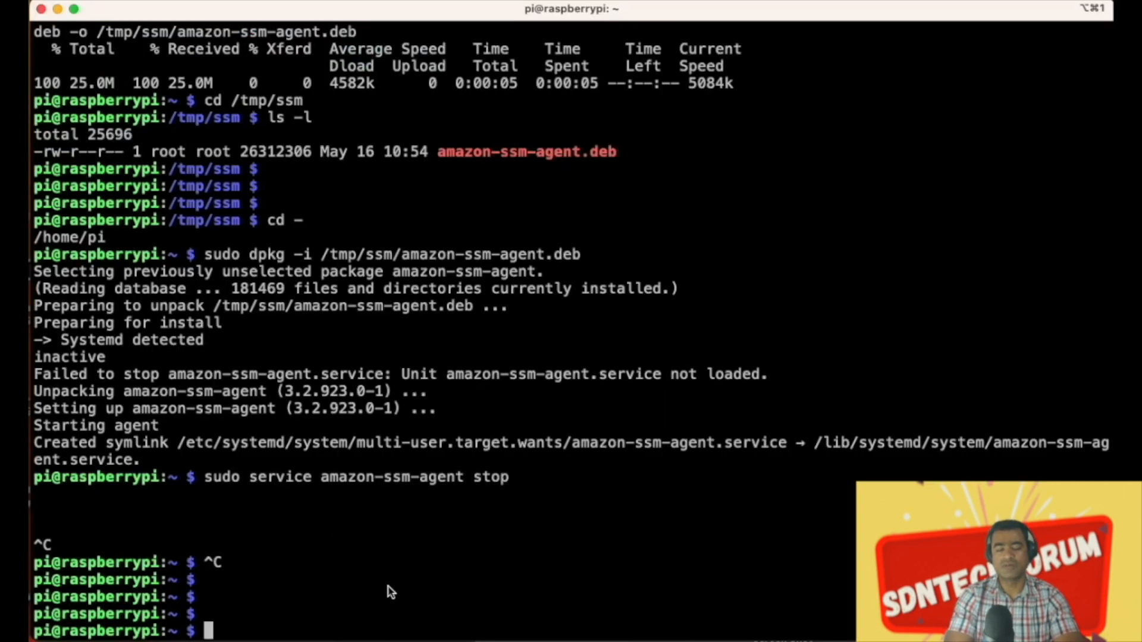
key("super+v")
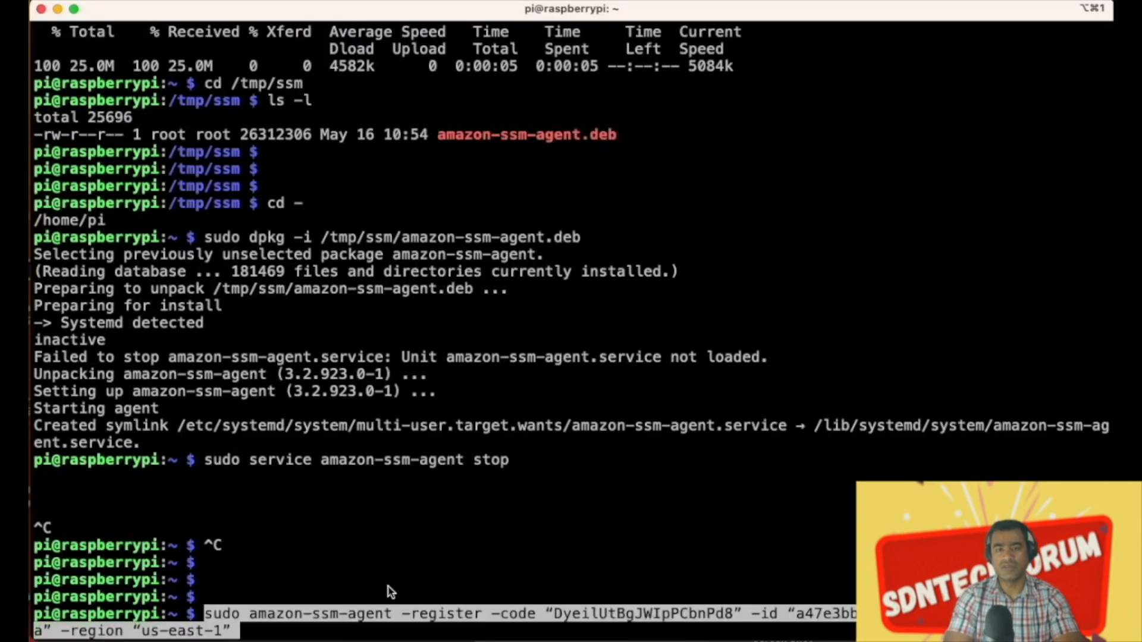
key("Return")
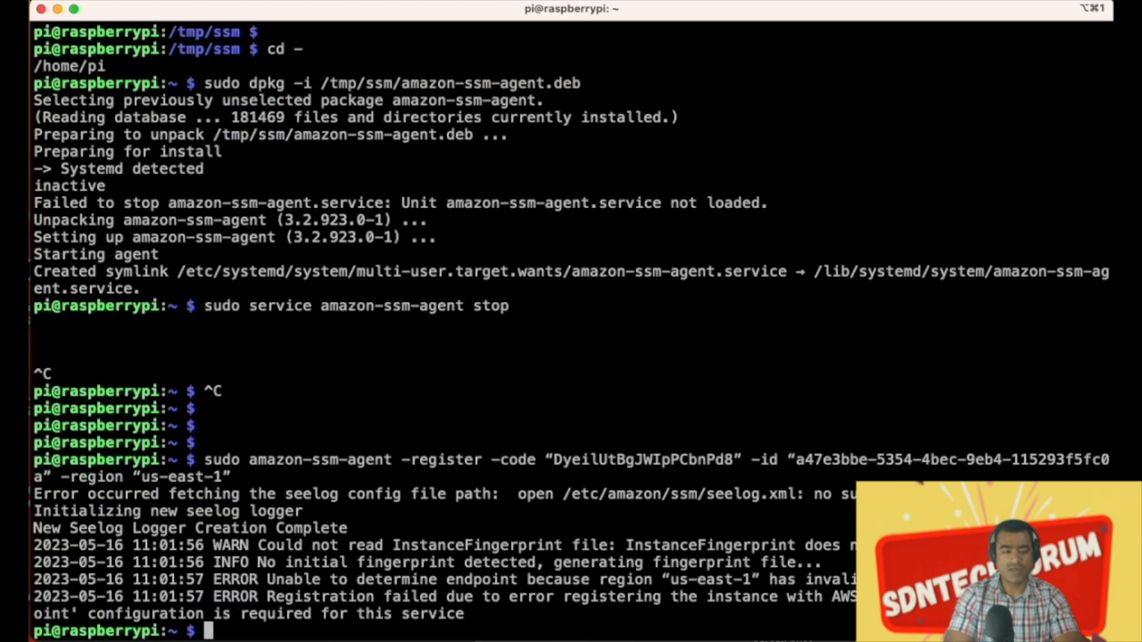
Examine the last registration command in the terminal, highlighting its unquoted activation ID and region us-east-1
key("super+Tab")
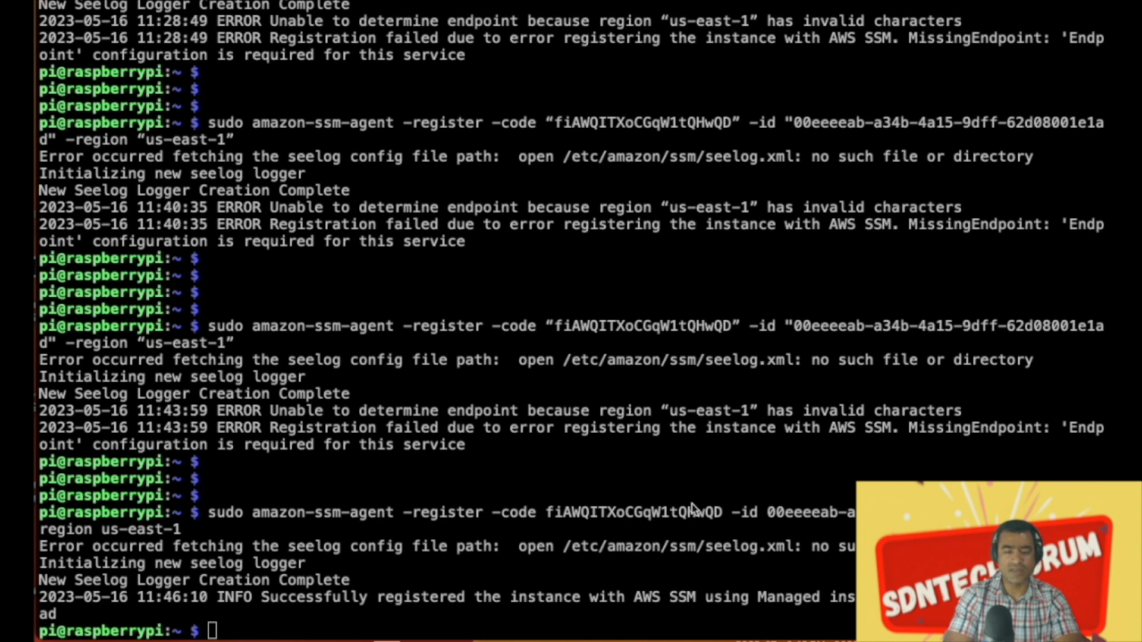
left_click(726, 518)
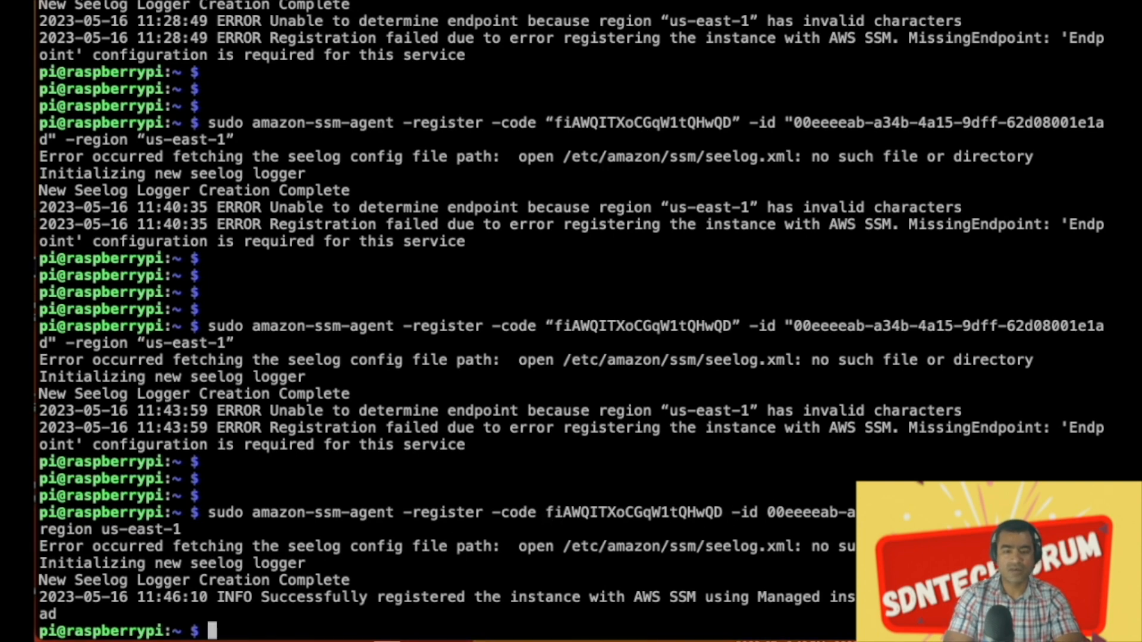
left_click_drag(1087, 514, 776, 513)
left_click_drag(184, 532, 118, 533)
left_click(386, 625)
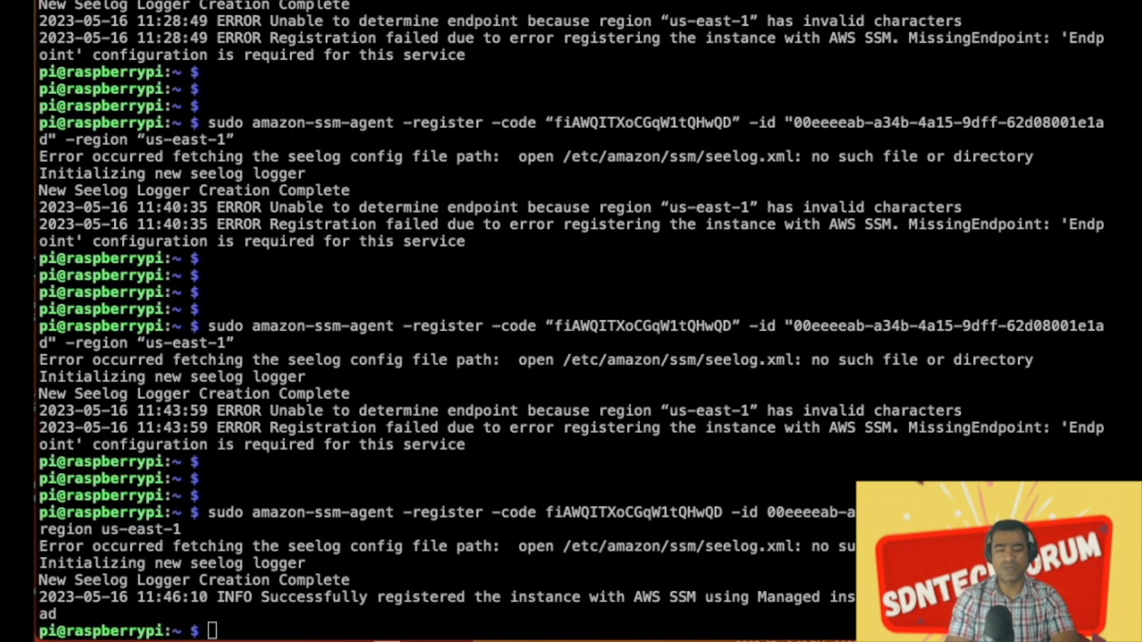
Start the agent in the terminal with sudo service amazon-ssm-agent start
left_click(323, 635)
type("sudo service amazon-ssm-agent start")
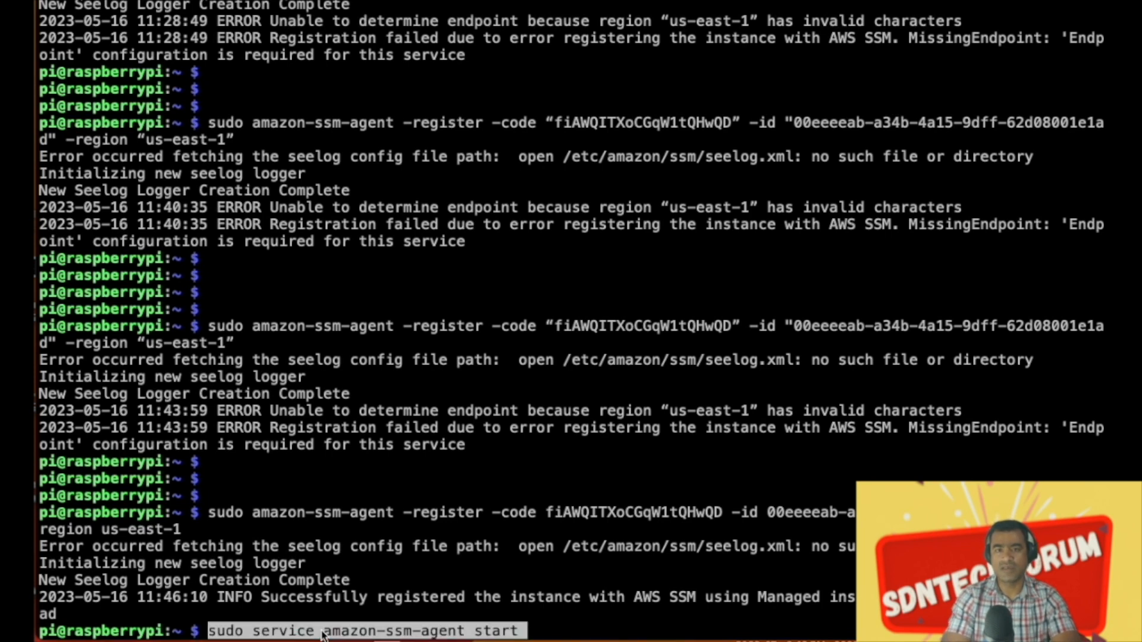
key("Return")
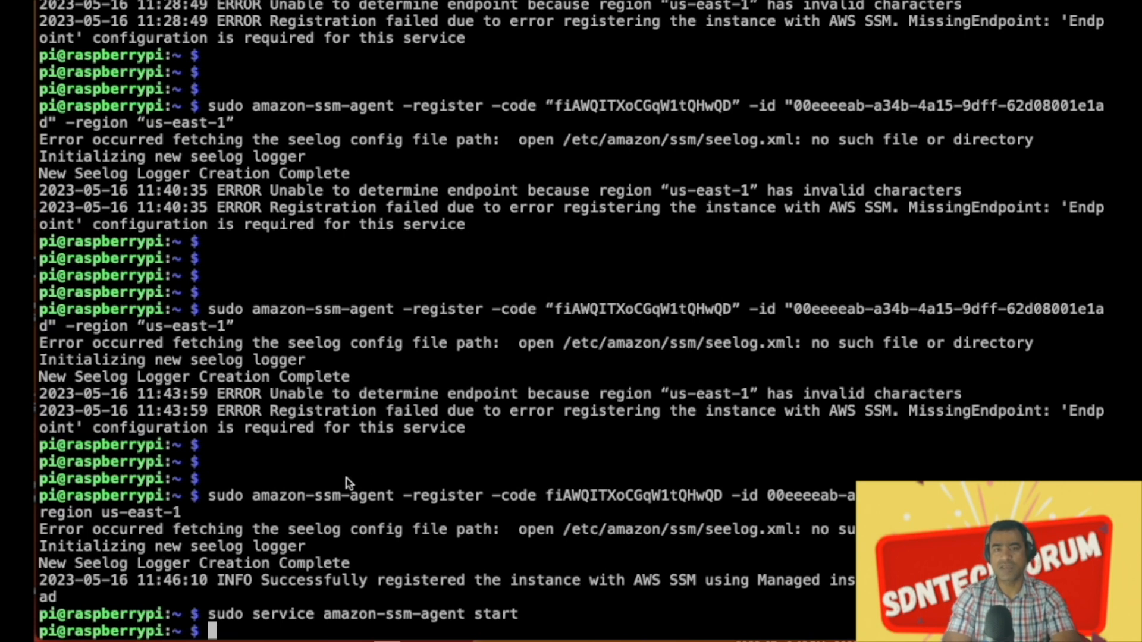
Check the agent's state with sudo service amazon-ssm-agent status
key("Up")
key("BackSpace")
key("BackSpace")
key("BackSpace")
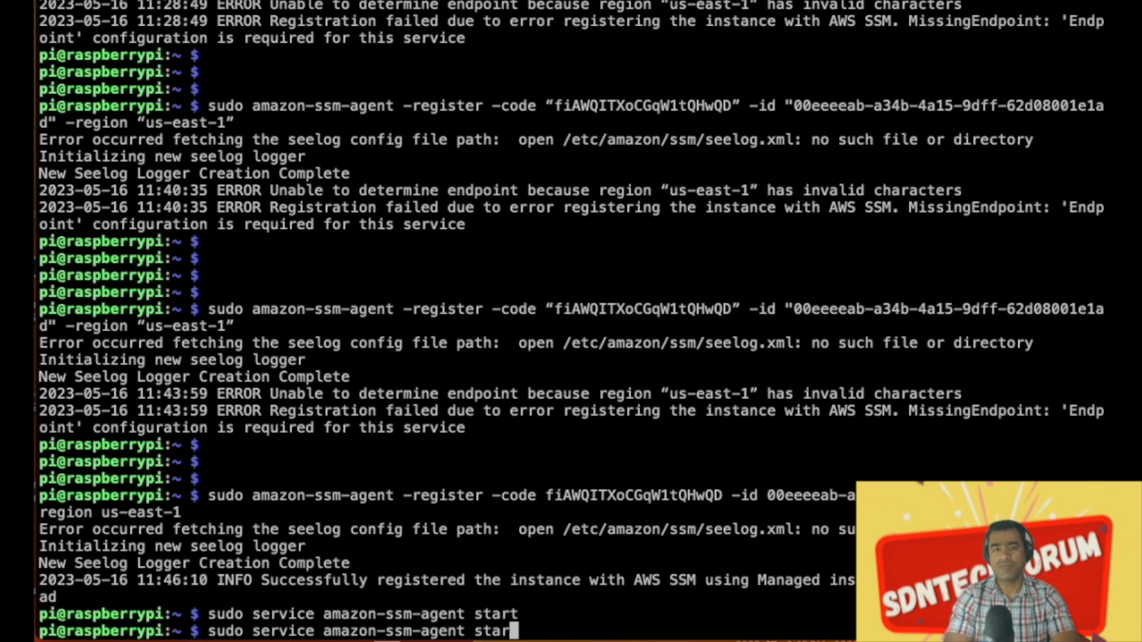
type("aT")
key("BackSpace")
type("tus")
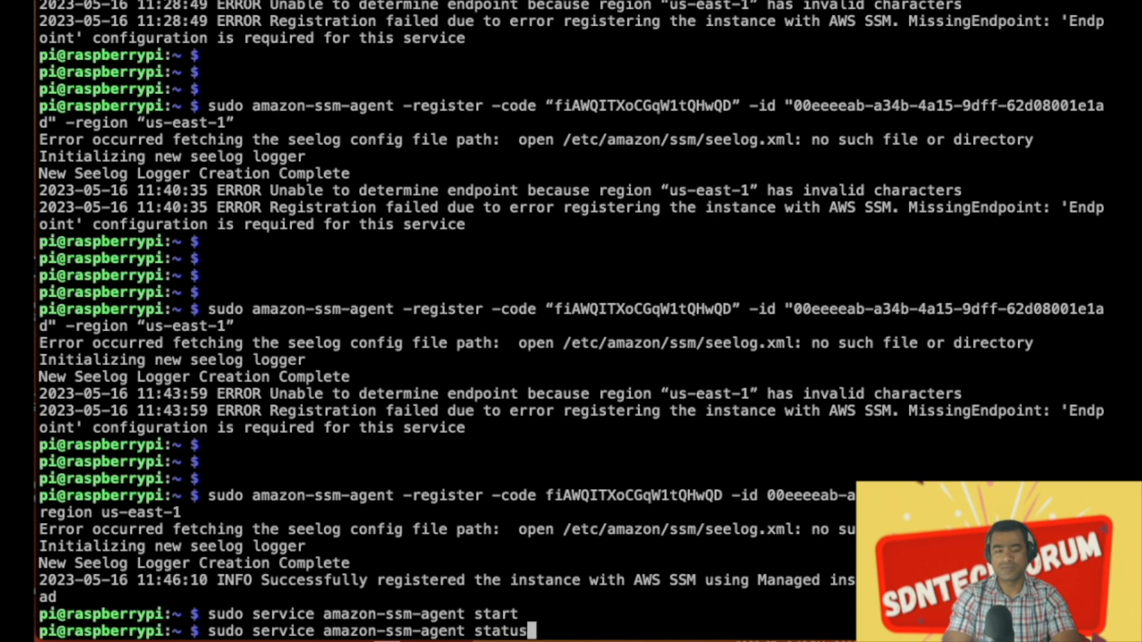
key("Return")
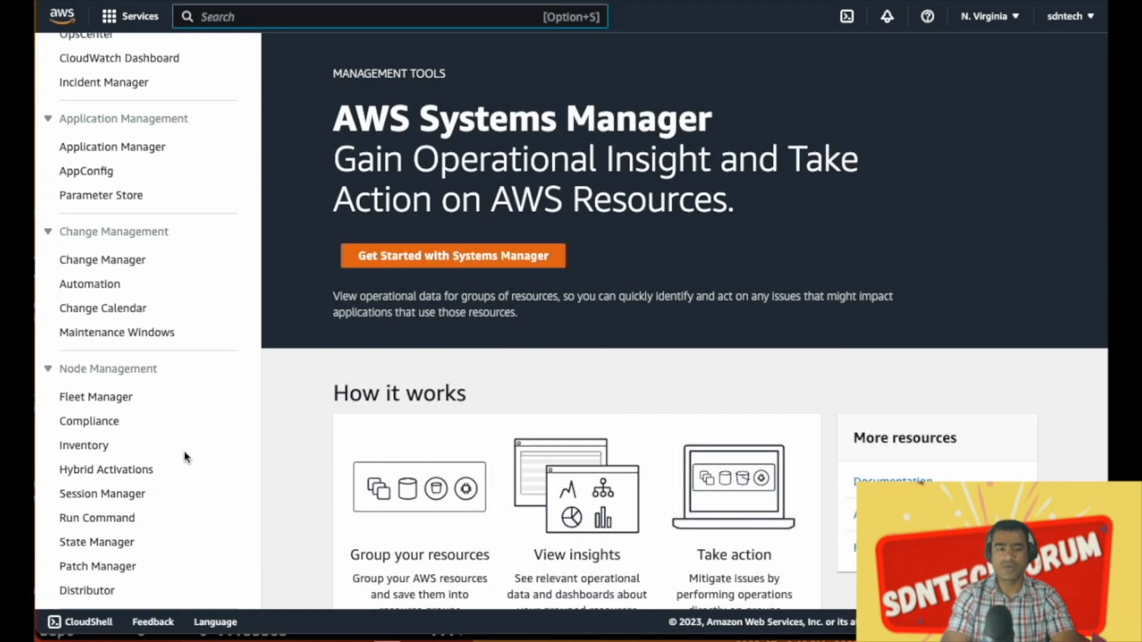
Switch to the AWS console, open the Inventory-Association in State Manager and examine its description, including status and output S3 bucket
scroll(185, 456, "down", 1)
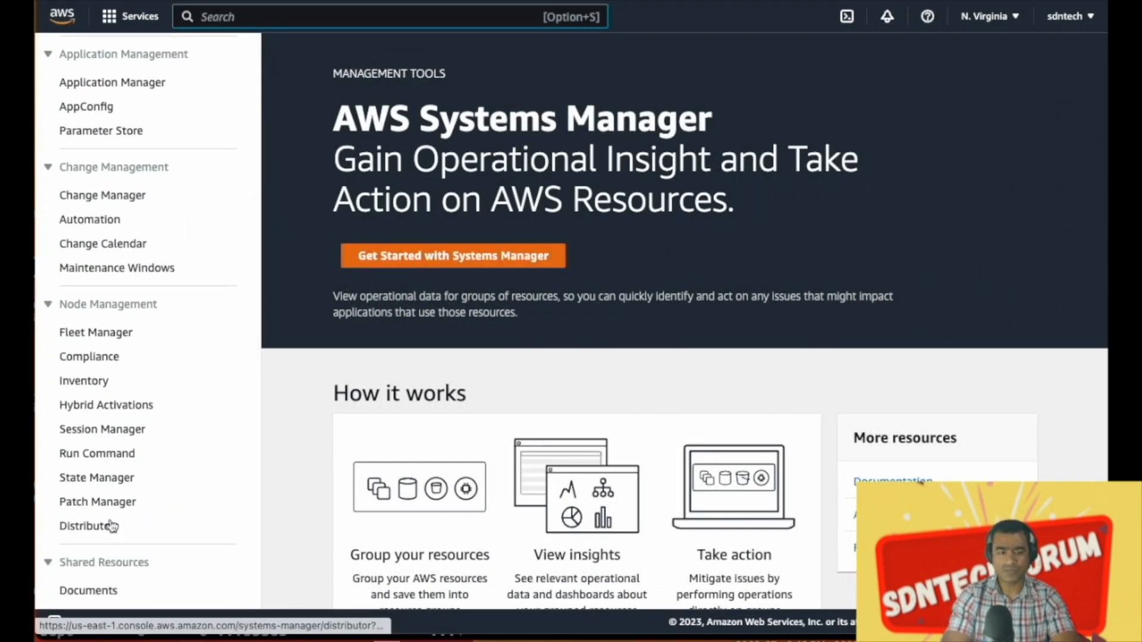
left_click(113, 483)
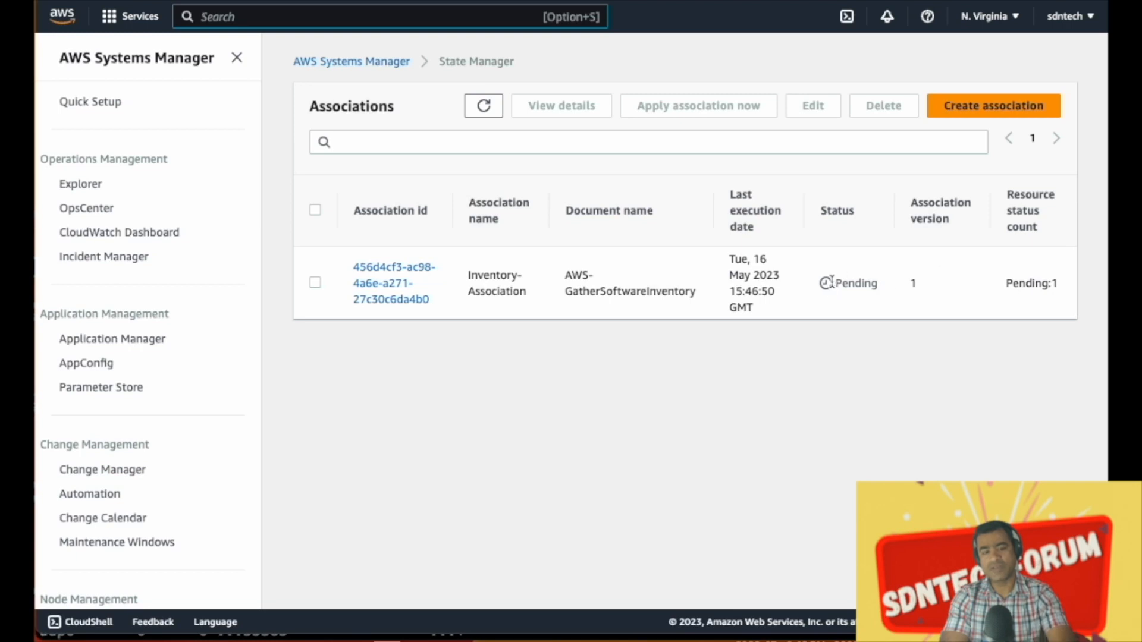
left_click(395, 273)
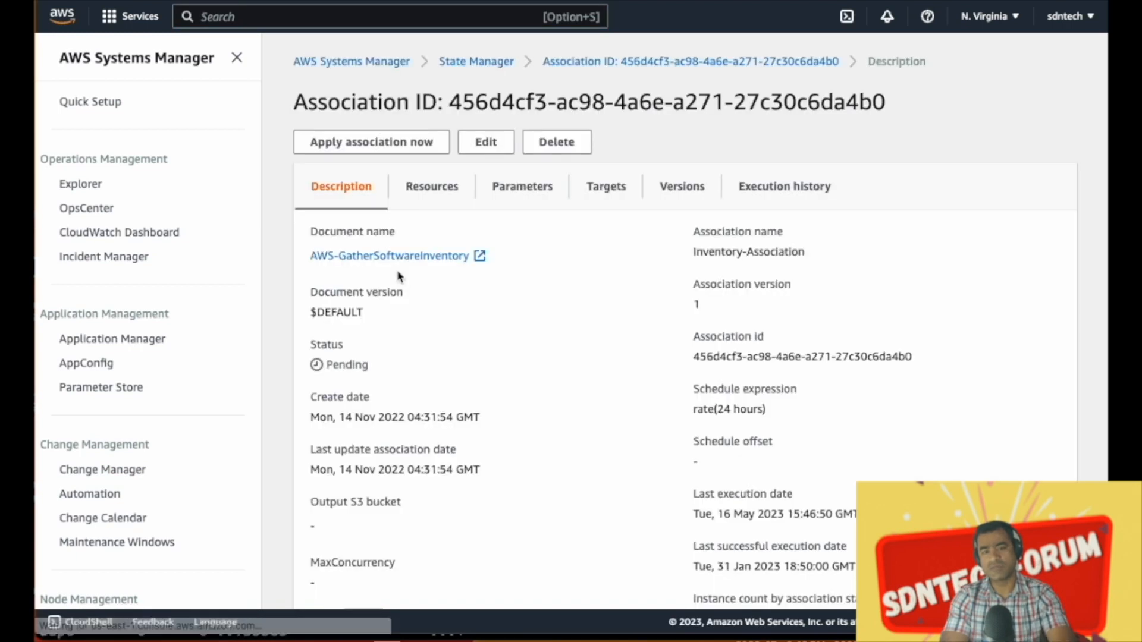
scroll(586, 359, "down", 3)
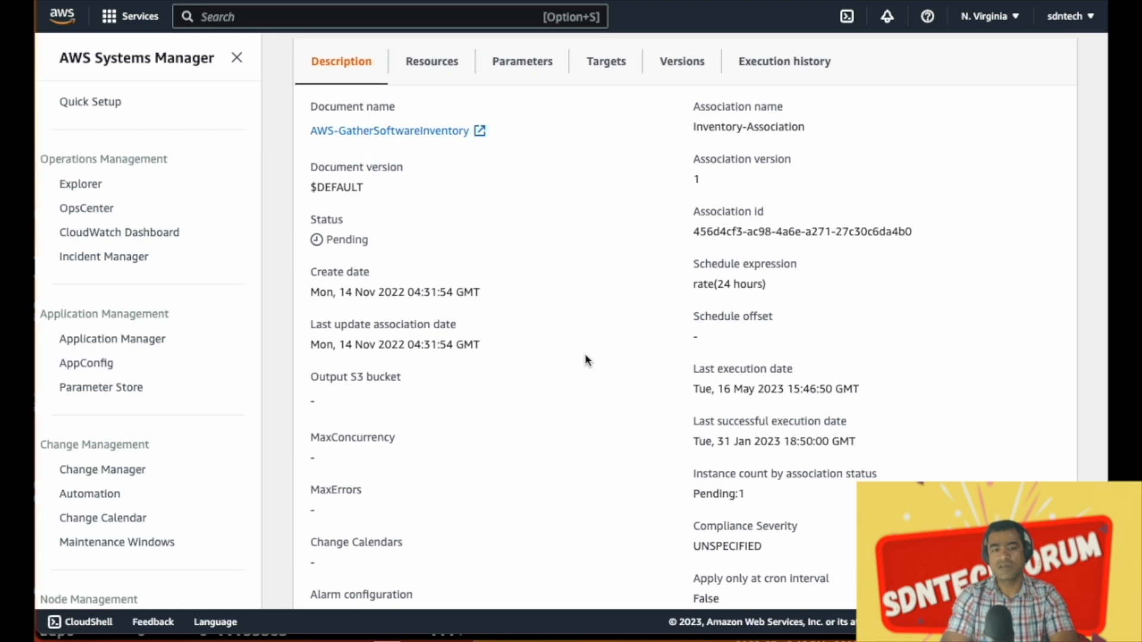
scroll(586, 360, "down", 1)
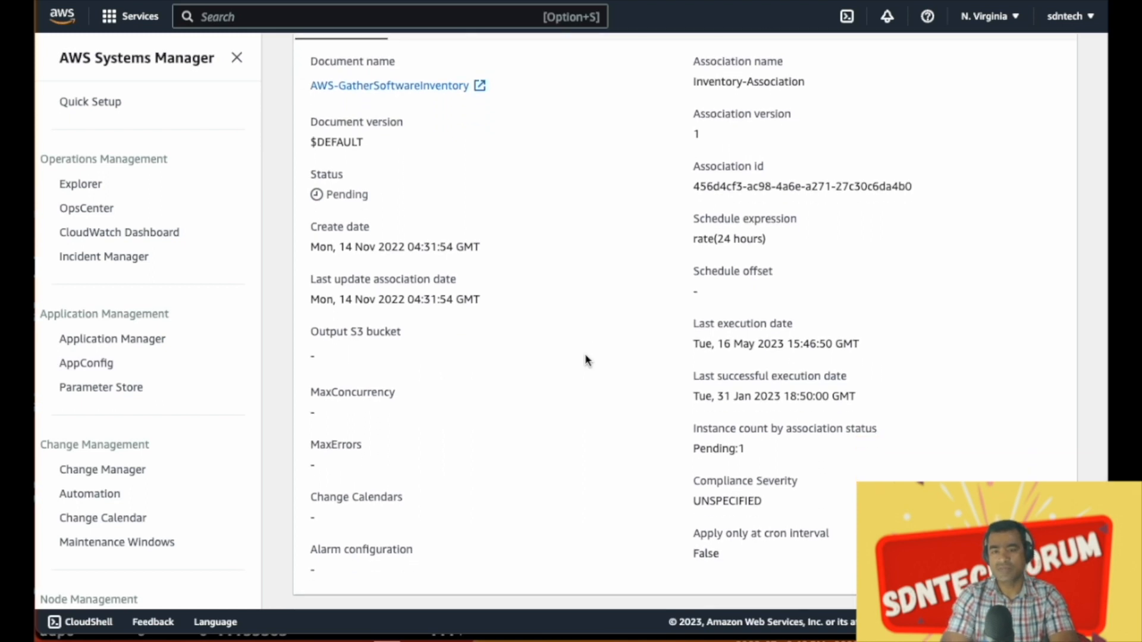
scroll(586, 359, "up", 1)
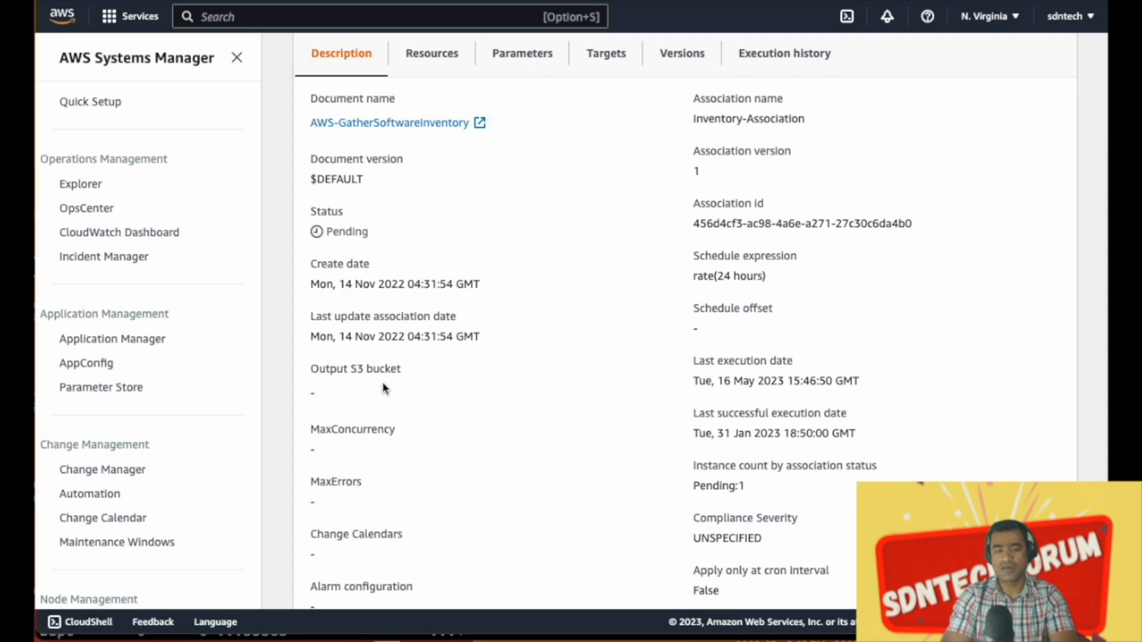
left_click_drag(424, 373, 252, 372)
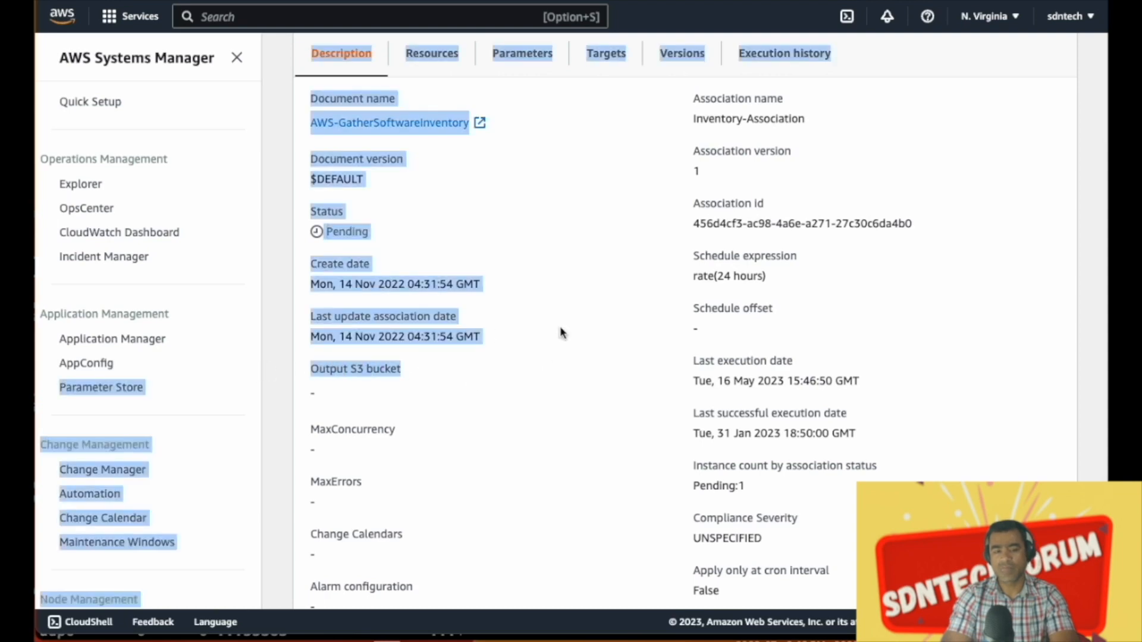
scroll(559, 327, "up", 3)
left_click(583, 335)
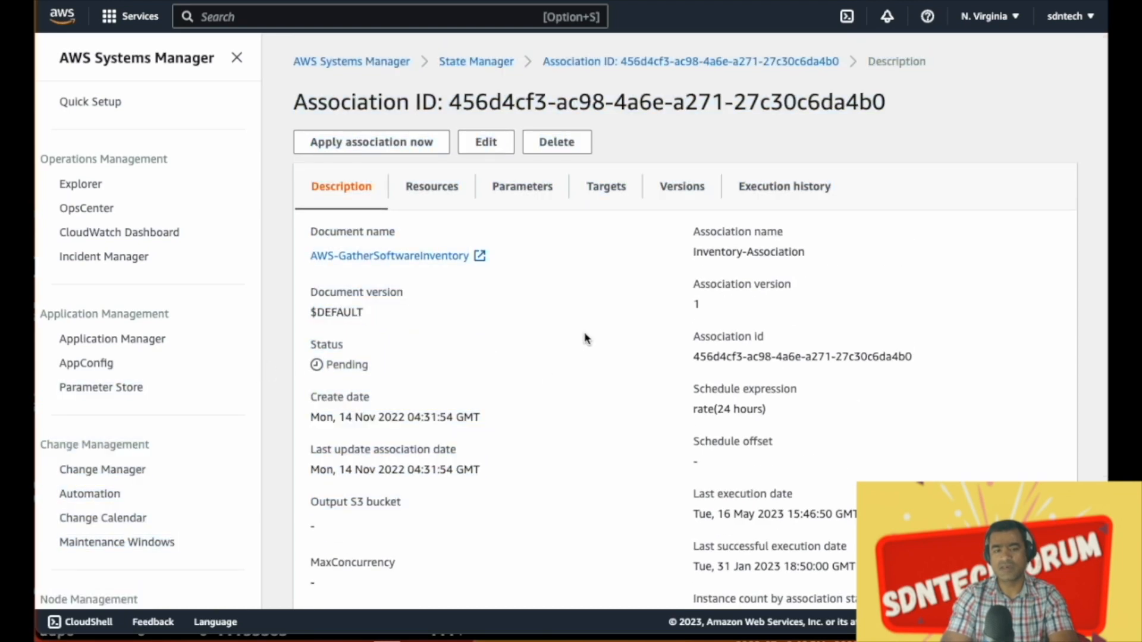
Return to the Systems Manager home page, search the console for "managed ins" and open the Managed instances feature
left_click(355, 63)
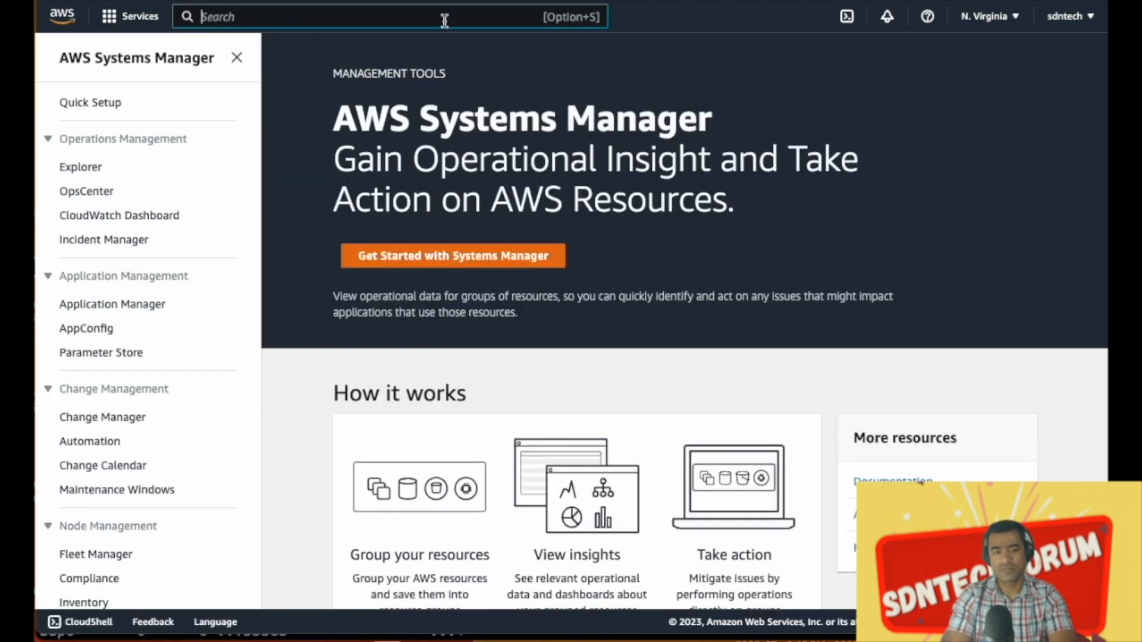
type("manag")
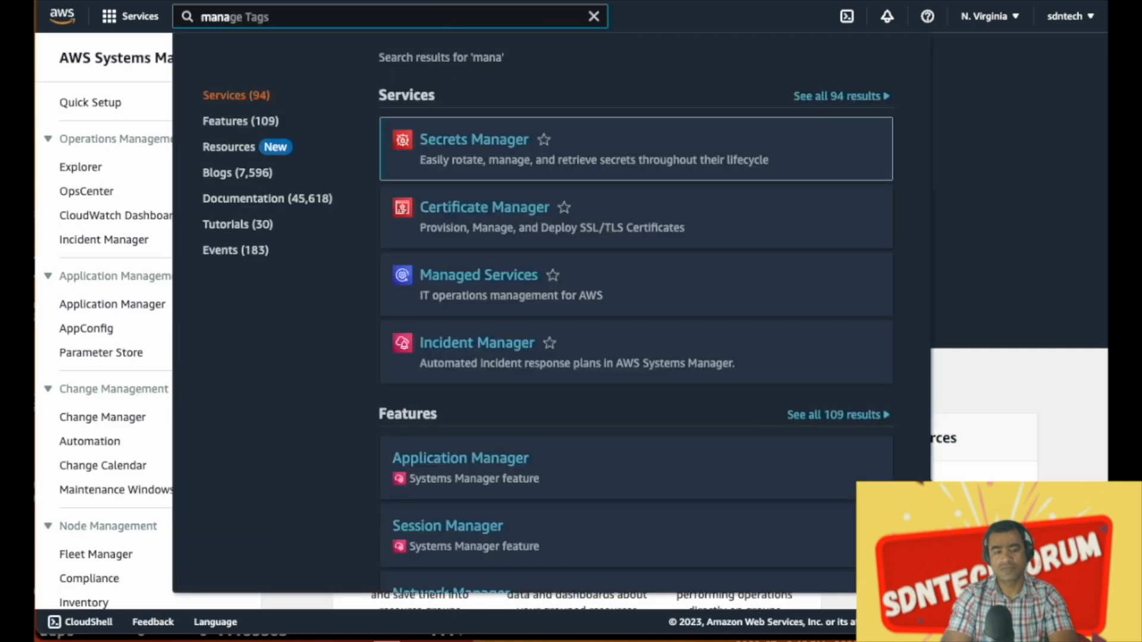
type("ed")
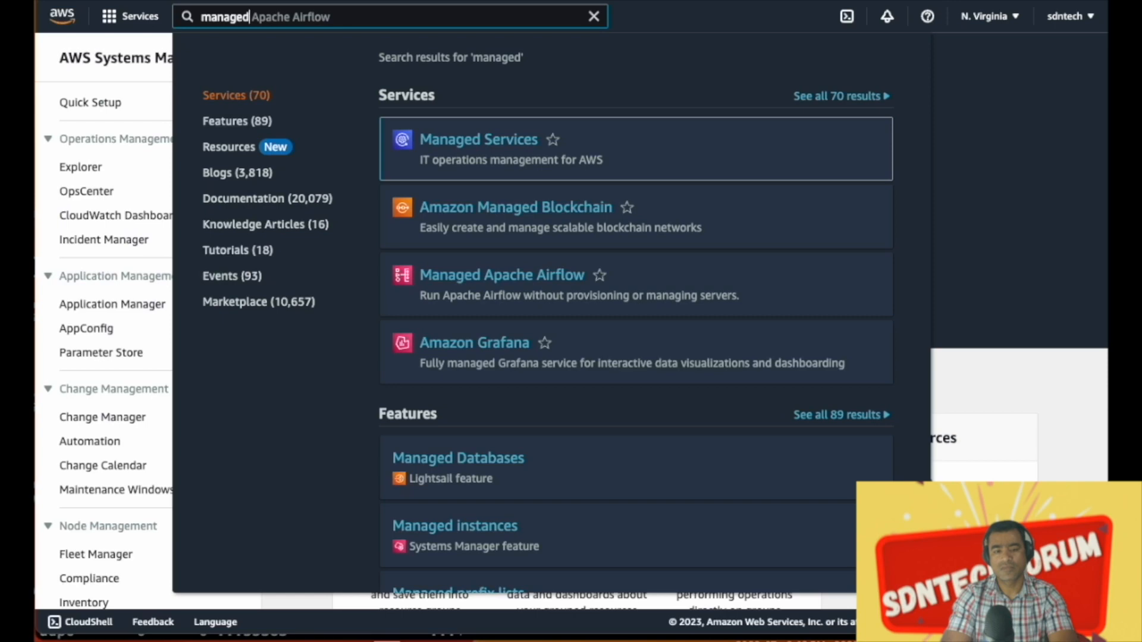
type(" ins")
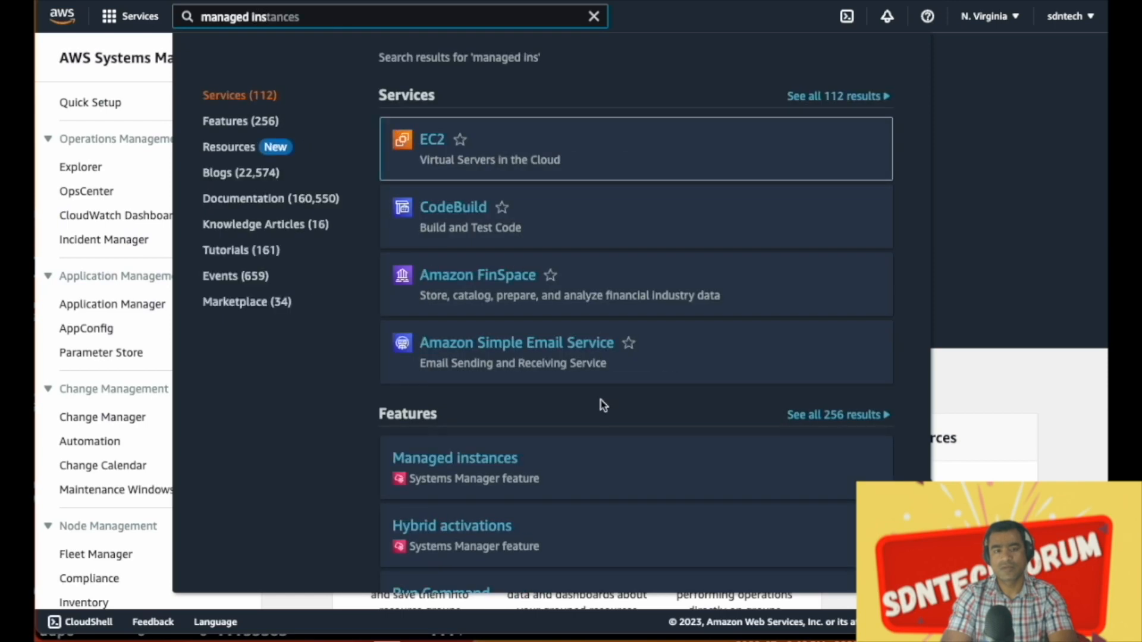
left_click(479, 462)
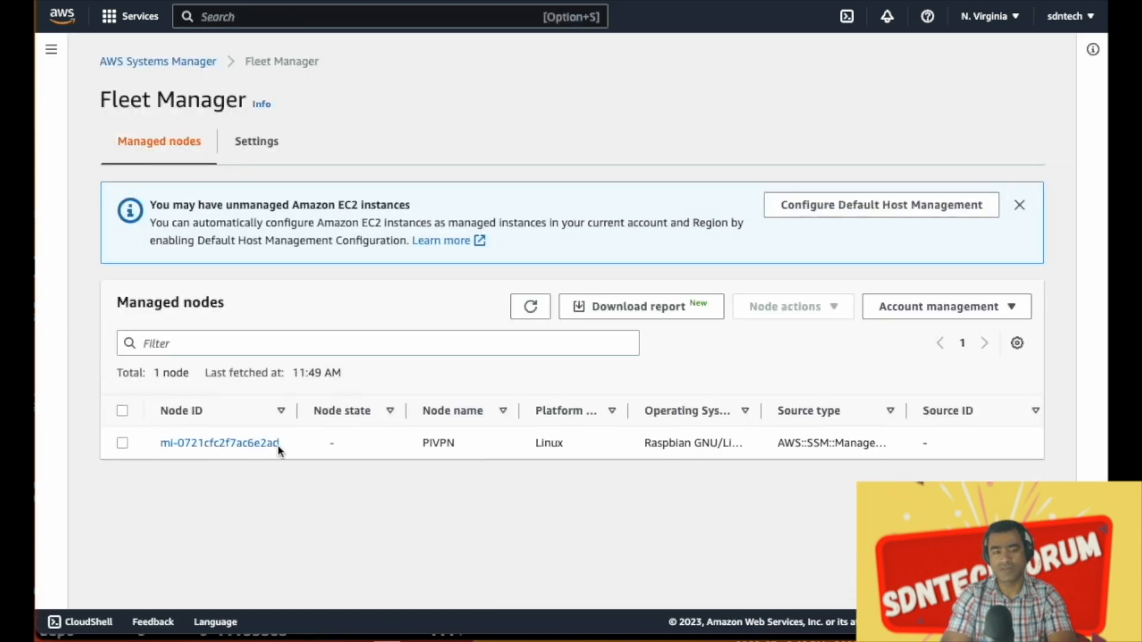
Open the PIVPN managed node and examine its IP address and SSM Agent ping status in the node overview
left_click(226, 444)
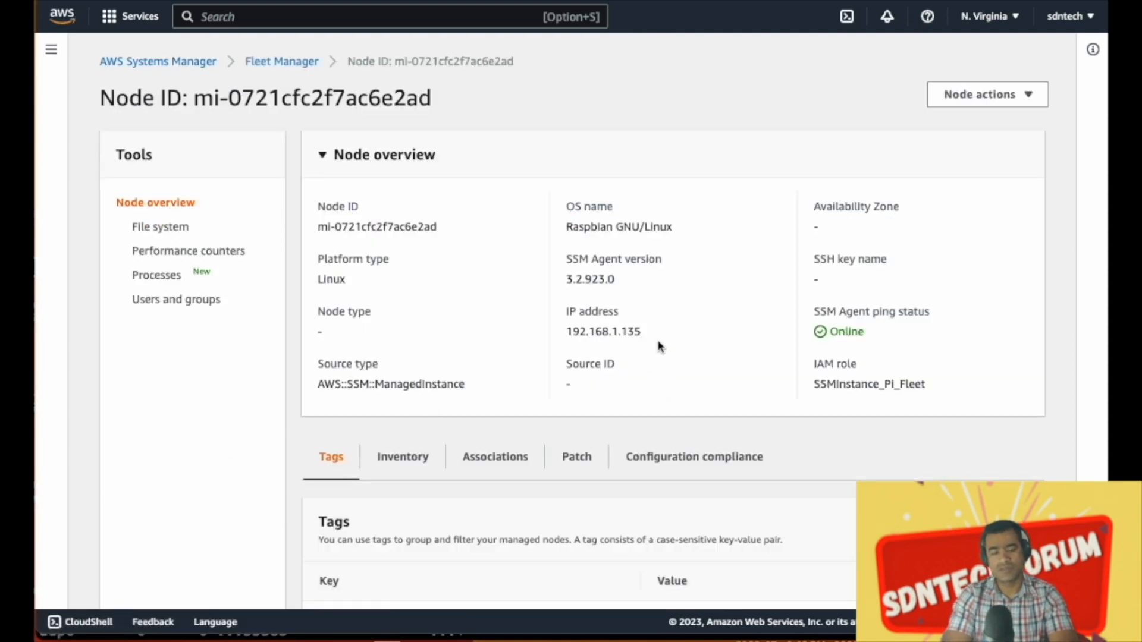
left_click_drag(655, 331, 561, 343)
scroll(747, 345, "down", 1)
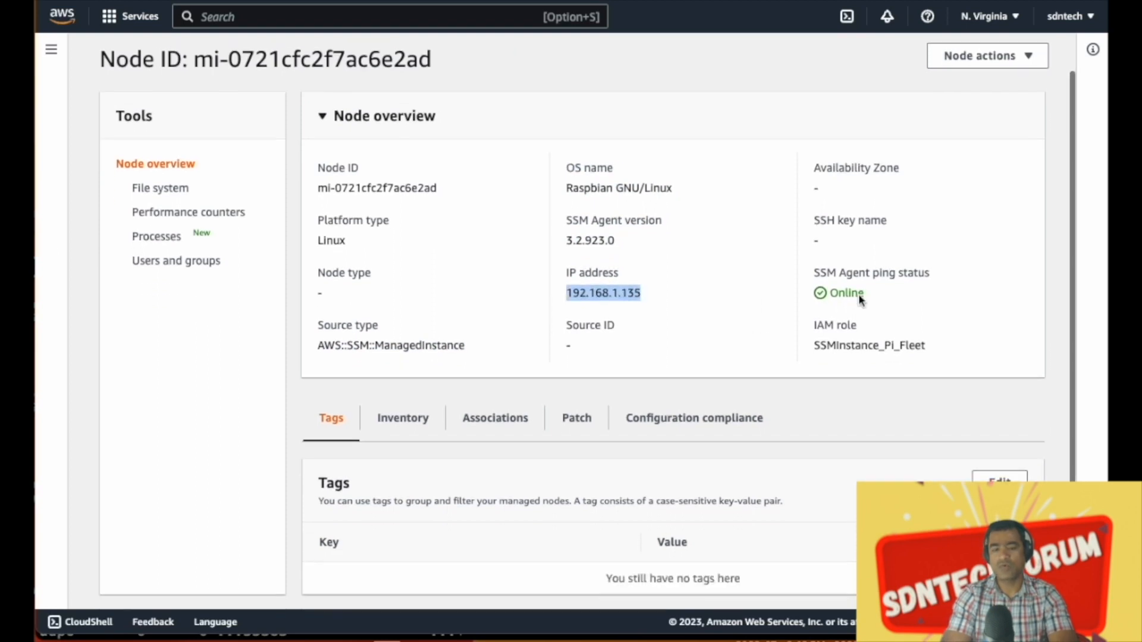
Examine the node's AWS:Application inventory, including package versions, publishers, architectures and URLs
left_click(403, 419)
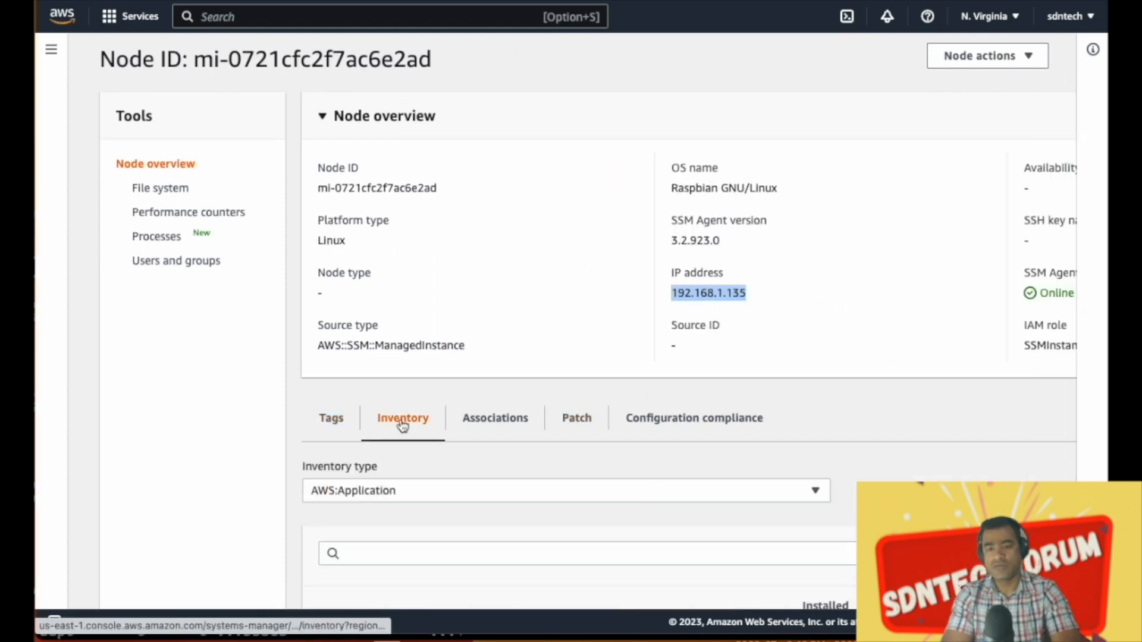
scroll(653, 351, "down", 4)
scroll(653, 351, "down", 3)
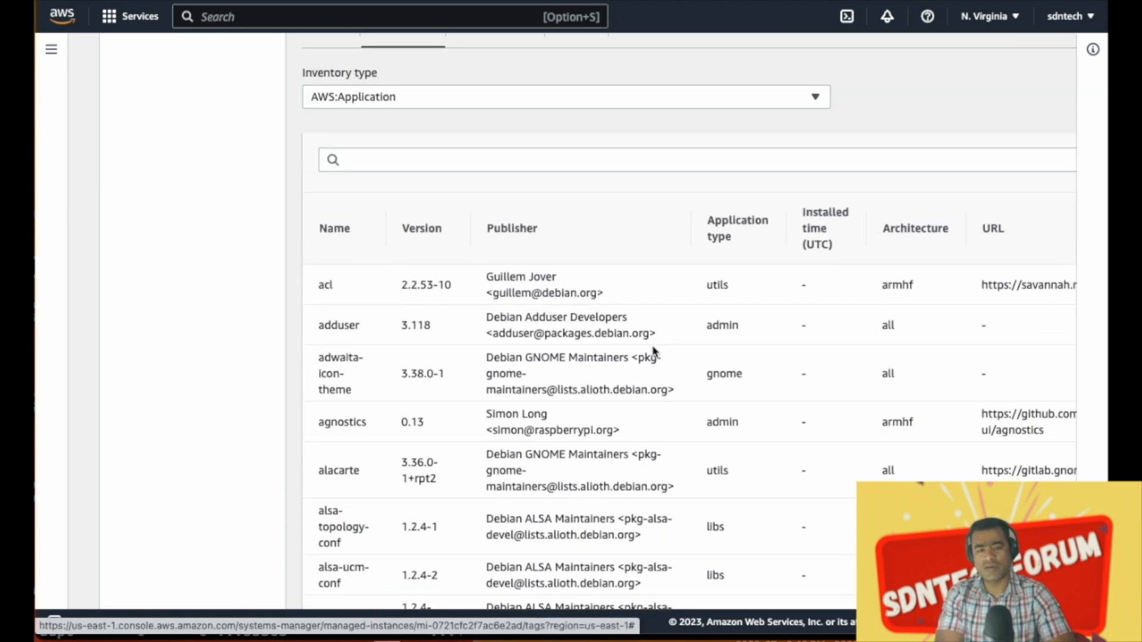
scroll(872, 331, "down", 3)
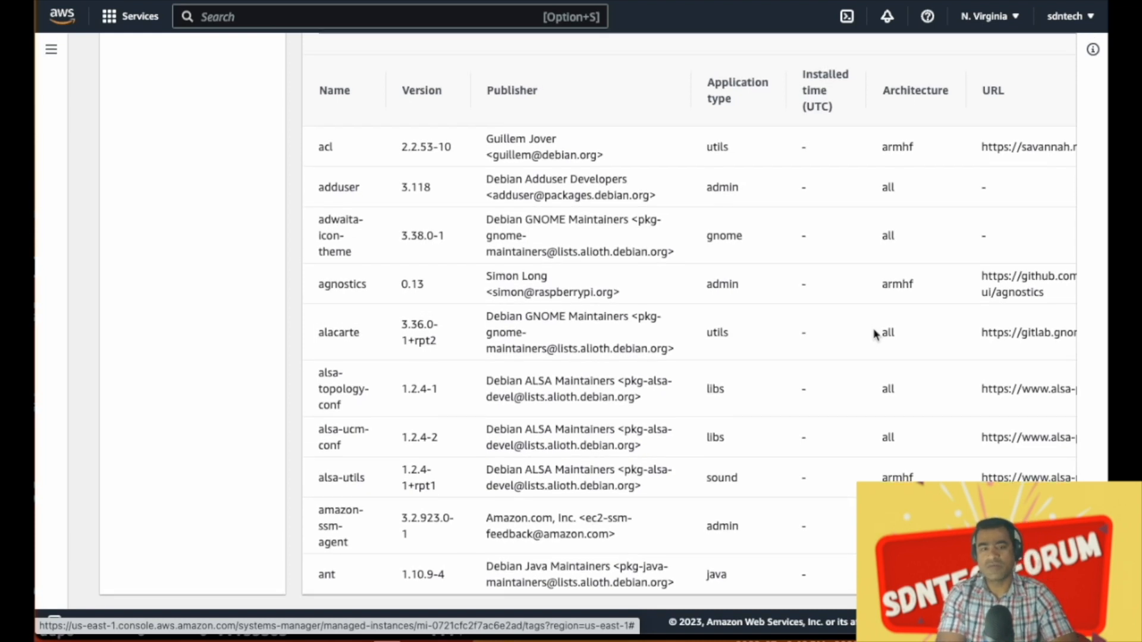
scroll(874, 333, "right", 5)
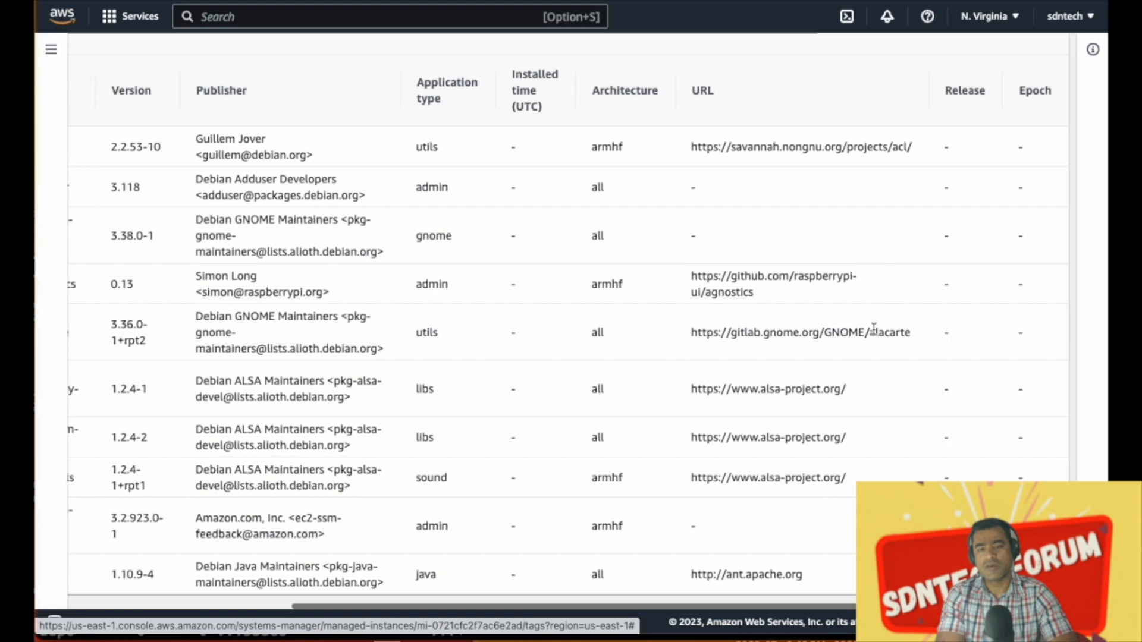
scroll(875, 331, "left", 5)
scroll(693, 331, "up", 10)
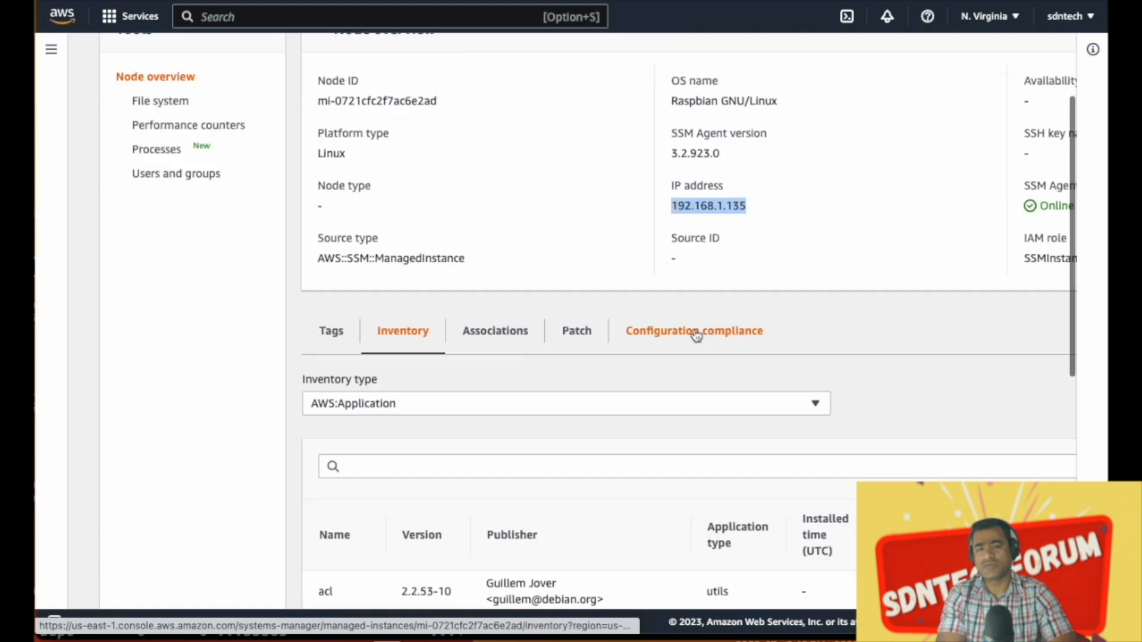
Review the node's associations and its patch summary
left_click(496, 463)
scroll(763, 388, "down", 3)
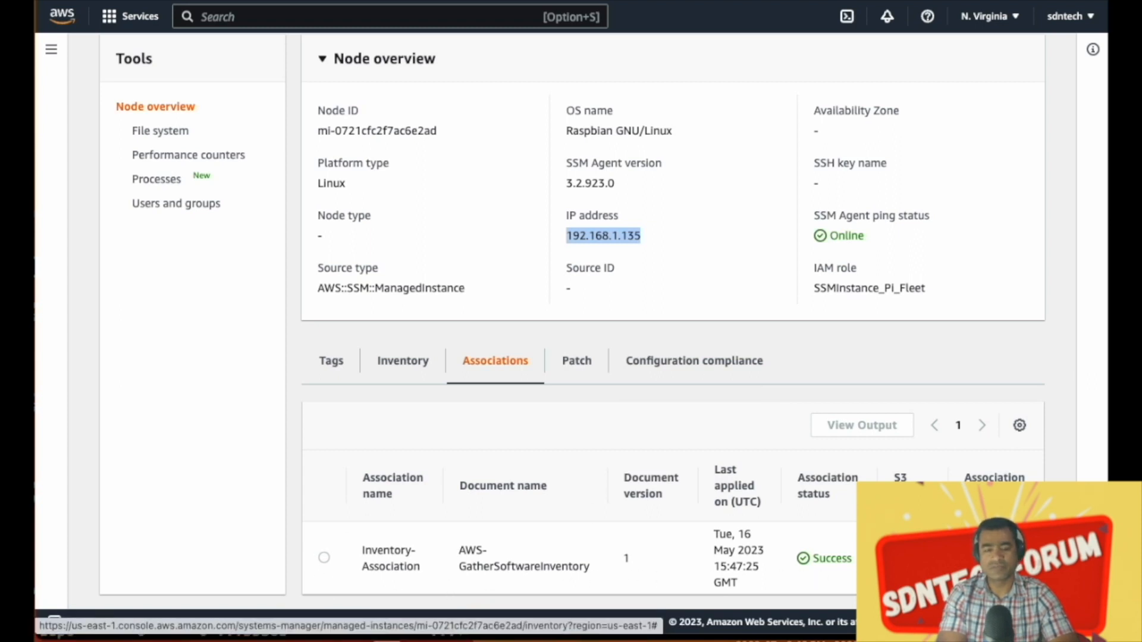
left_click(582, 361)
scroll(857, 437, "down", 3)
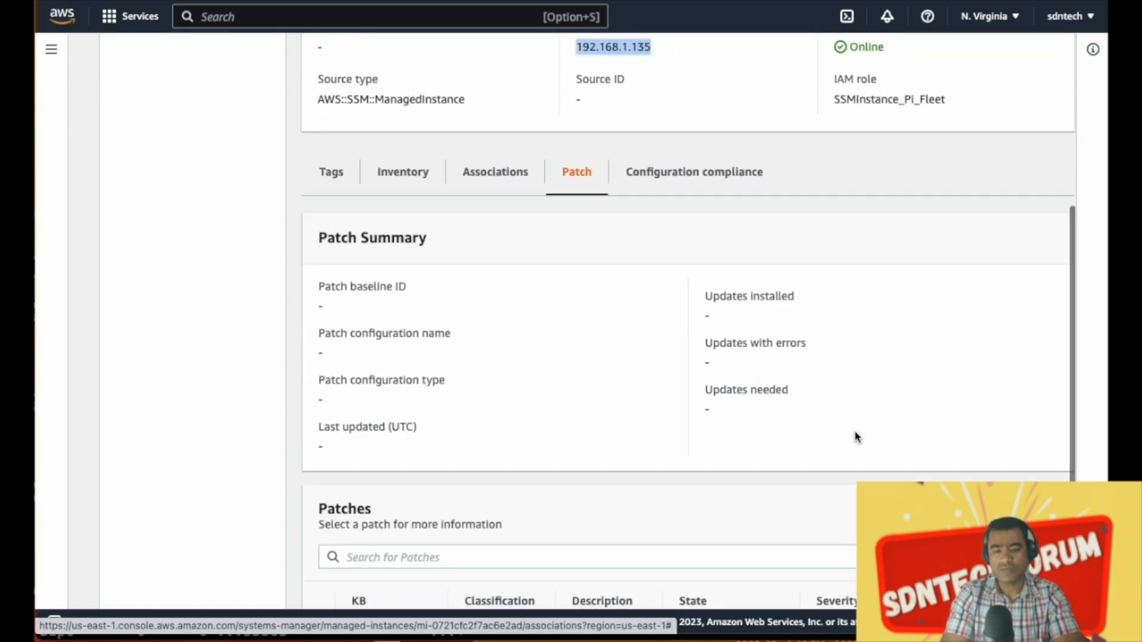
scroll(857, 437, "down", 2)
scroll(856, 437, "up", 5)
scroll(856, 437, "up", 2)
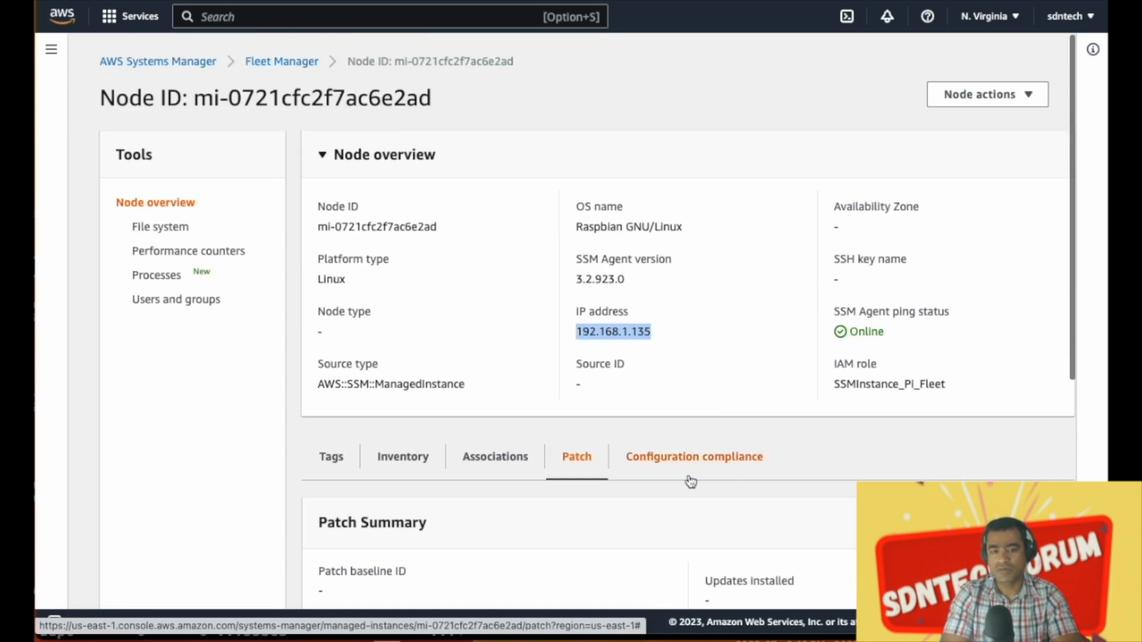
Examine the node's configuration compliance entry, including its association ID and compliance status
left_click(720, 453)
scroll(862, 446, "down", 3)
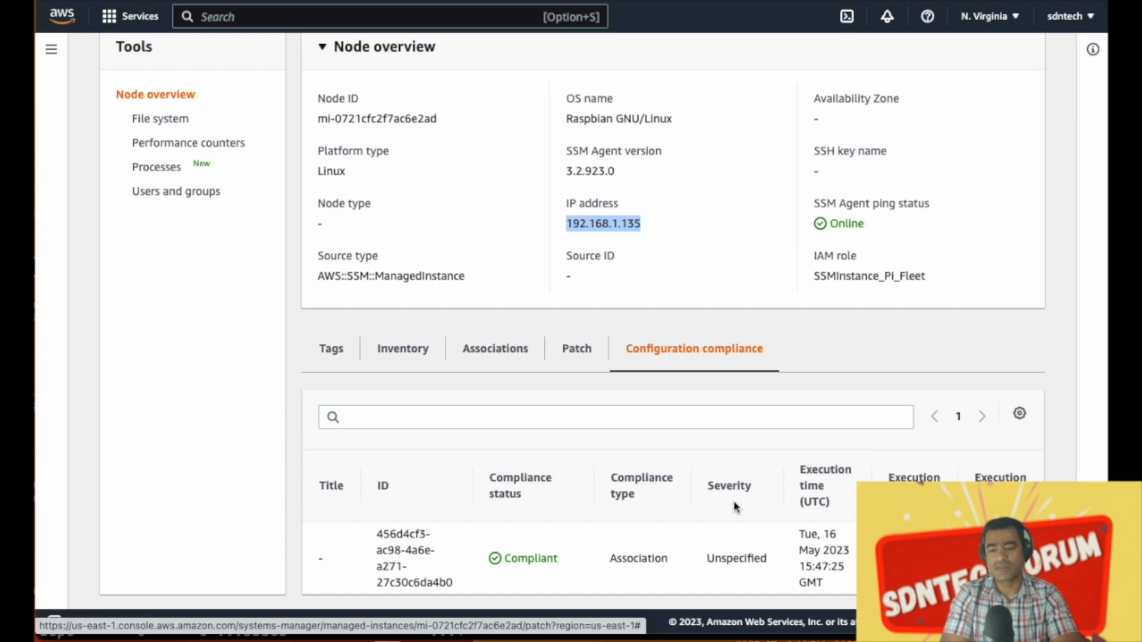
left_click(406, 551)
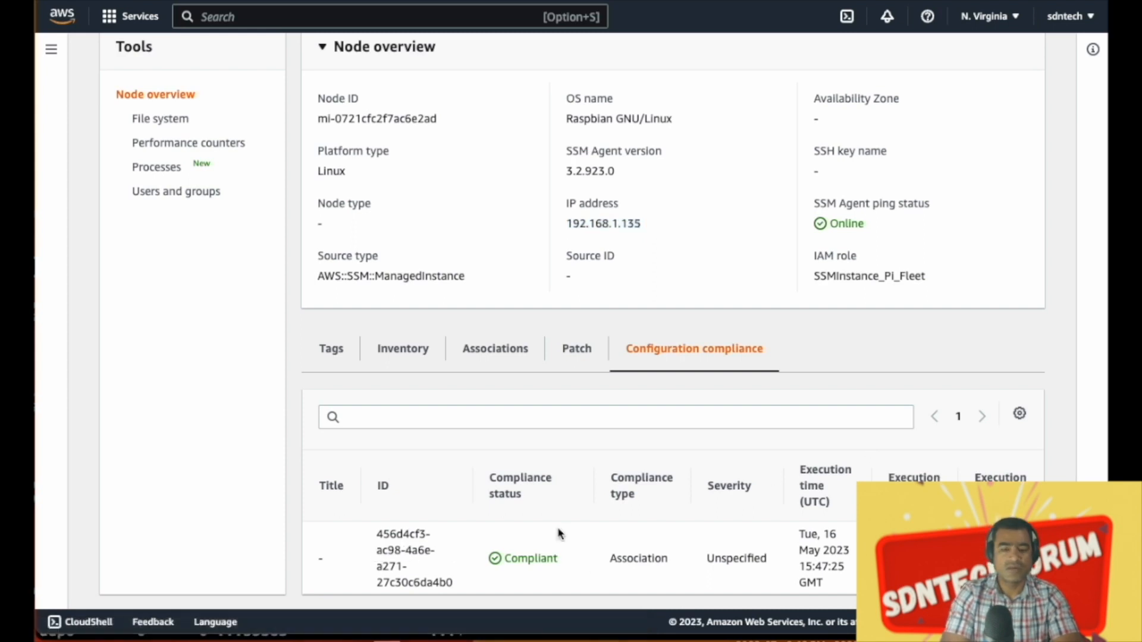
Return to the node's inventory and highlight the SSM Agent version in the node overview
left_click(414, 350)
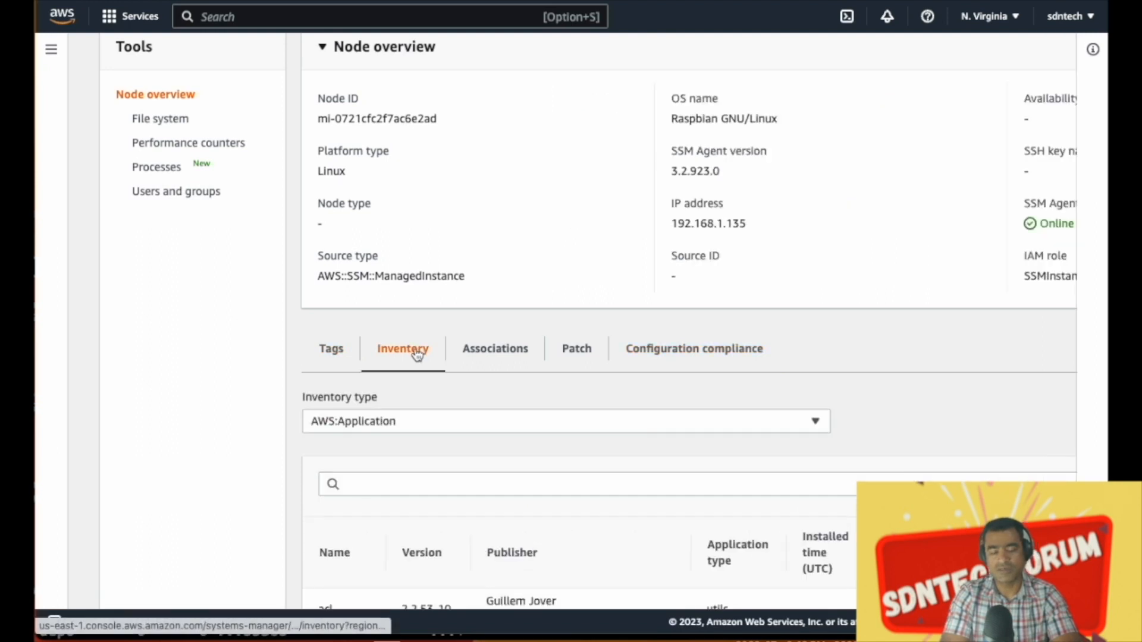
scroll(782, 337, "up", 2)
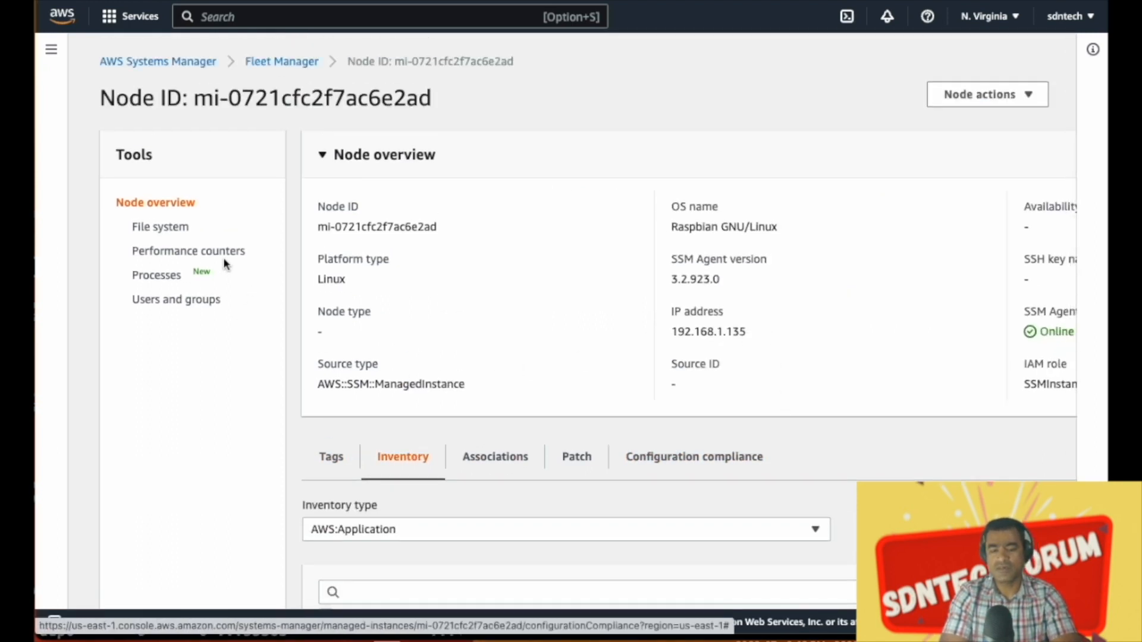
scroll(692, 287, "right", 5)
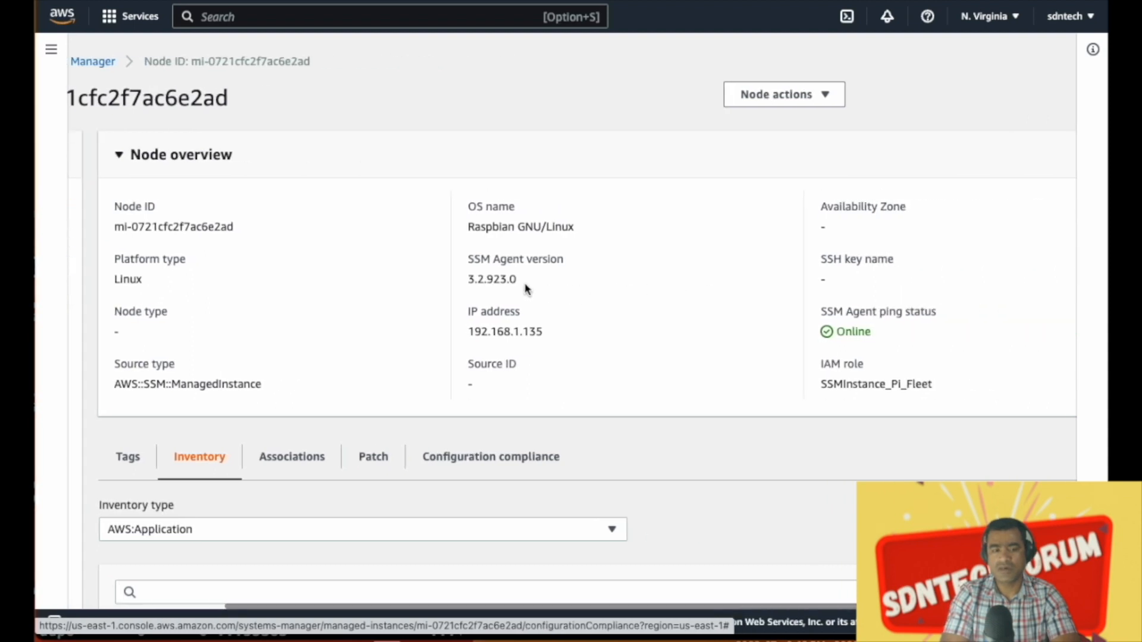
left_click_drag(517, 281, 459, 283)
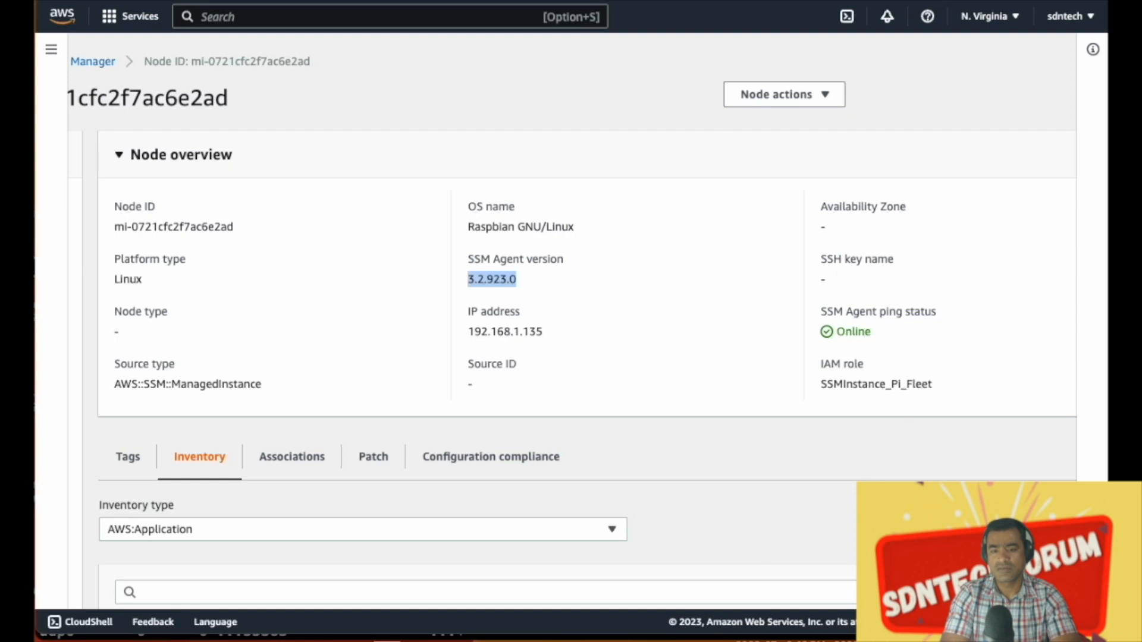
scroll(839, 274, "left", 5)
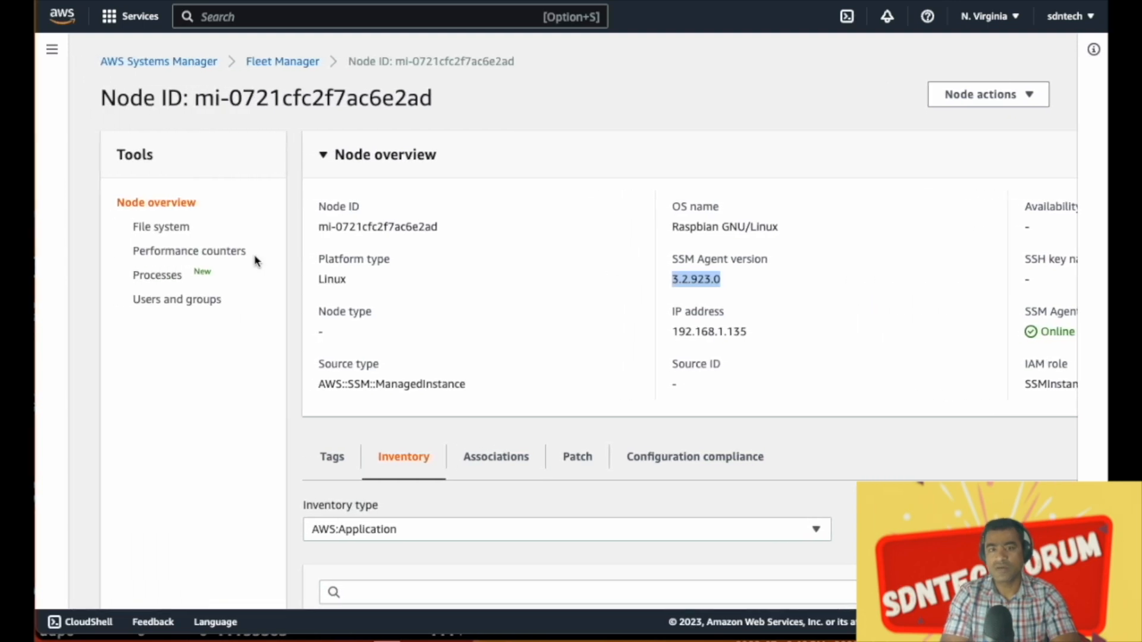
Examine the managed node's root file system, including folder owners, groups, modes and sizes
left_click(171, 232)
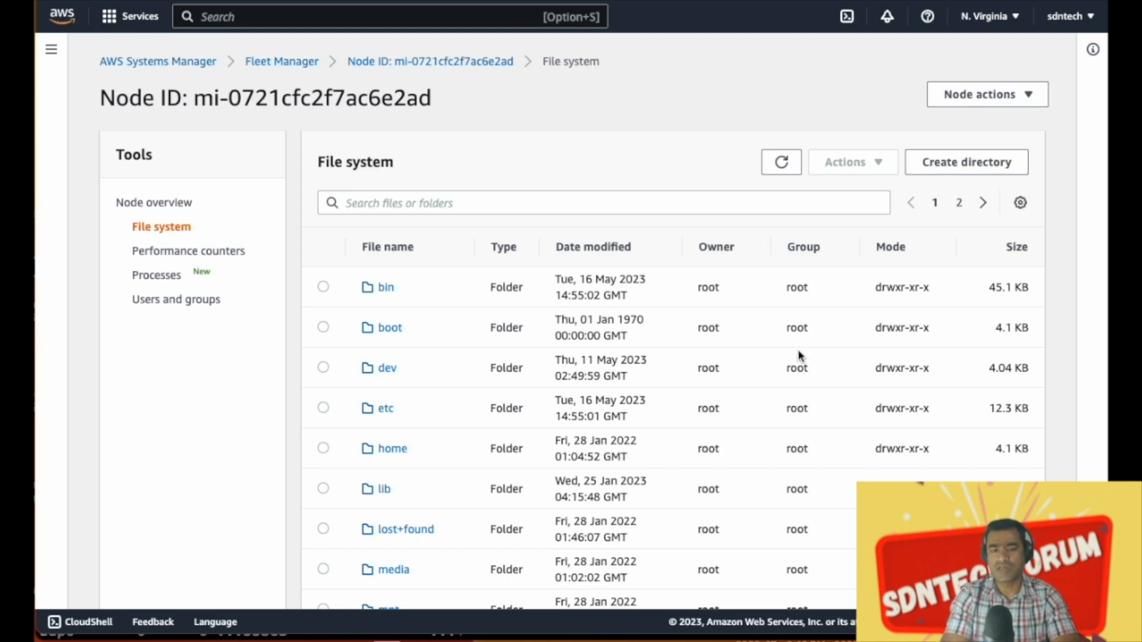
scroll(799, 355, "down", 1)
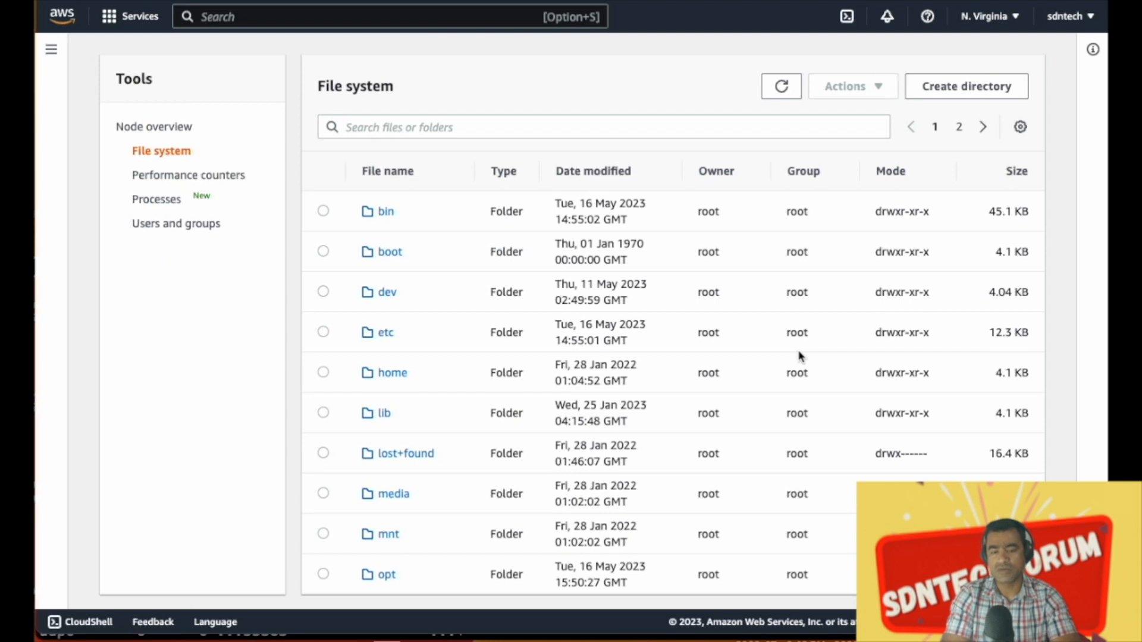
scroll(815, 551, "up", 1)
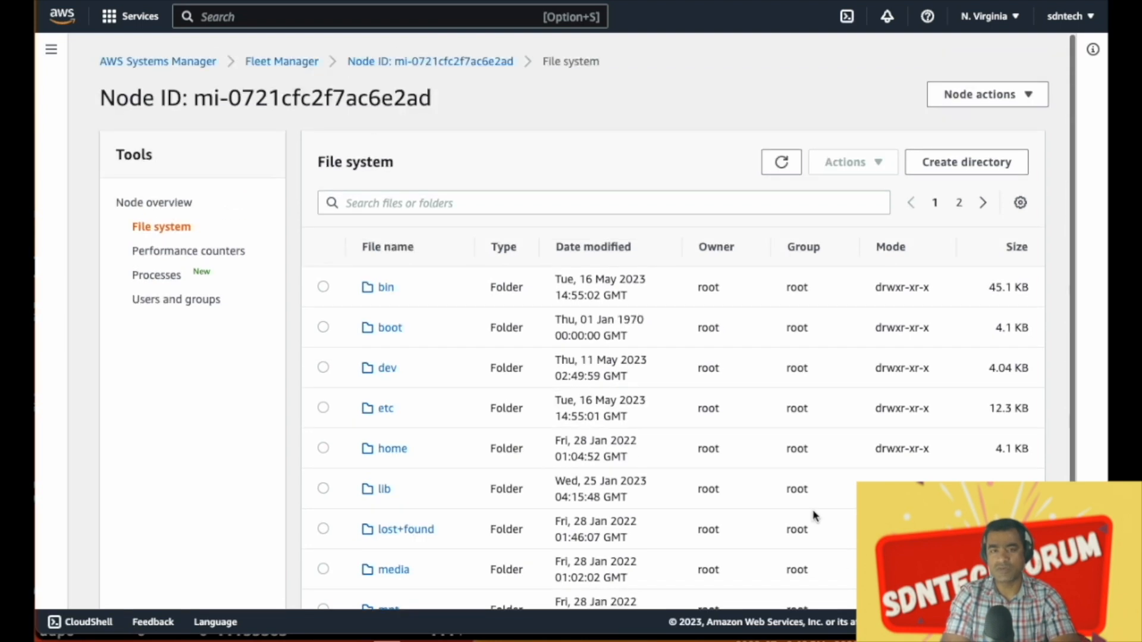
Check the node's performance counters and running processes, and dismiss the session error banner
left_click(185, 256)
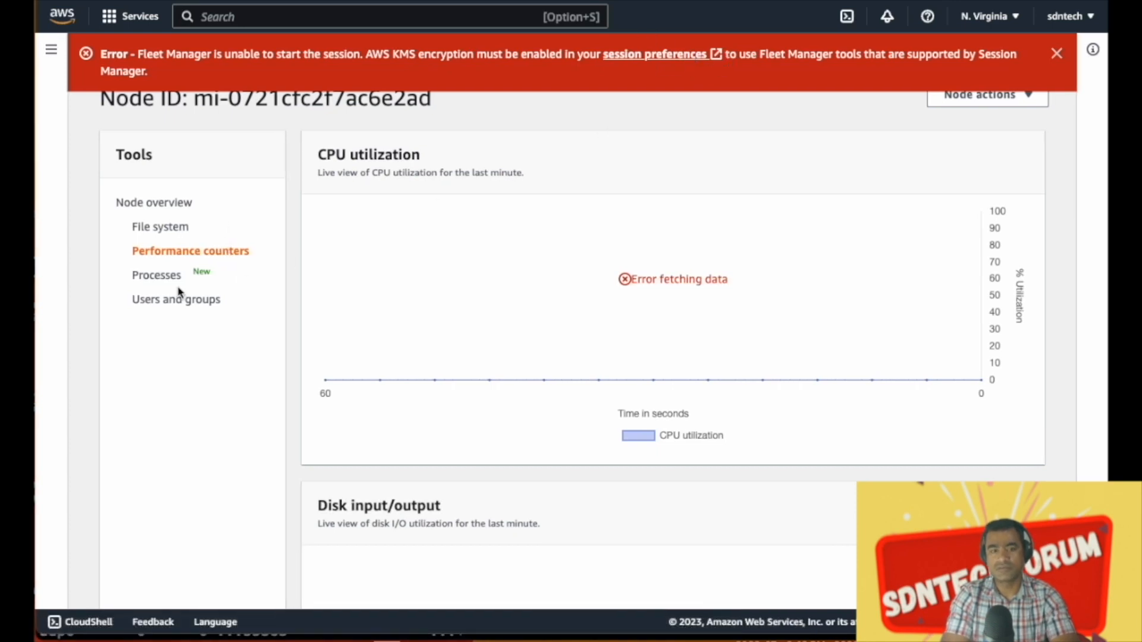
left_click(163, 277)
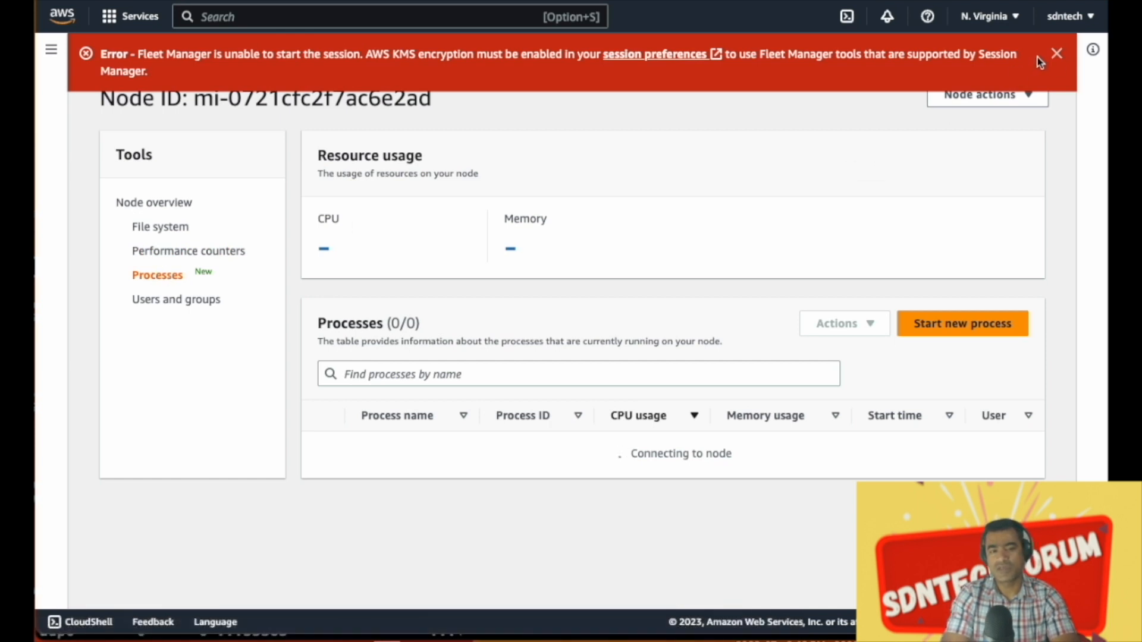
left_click(1057, 54)
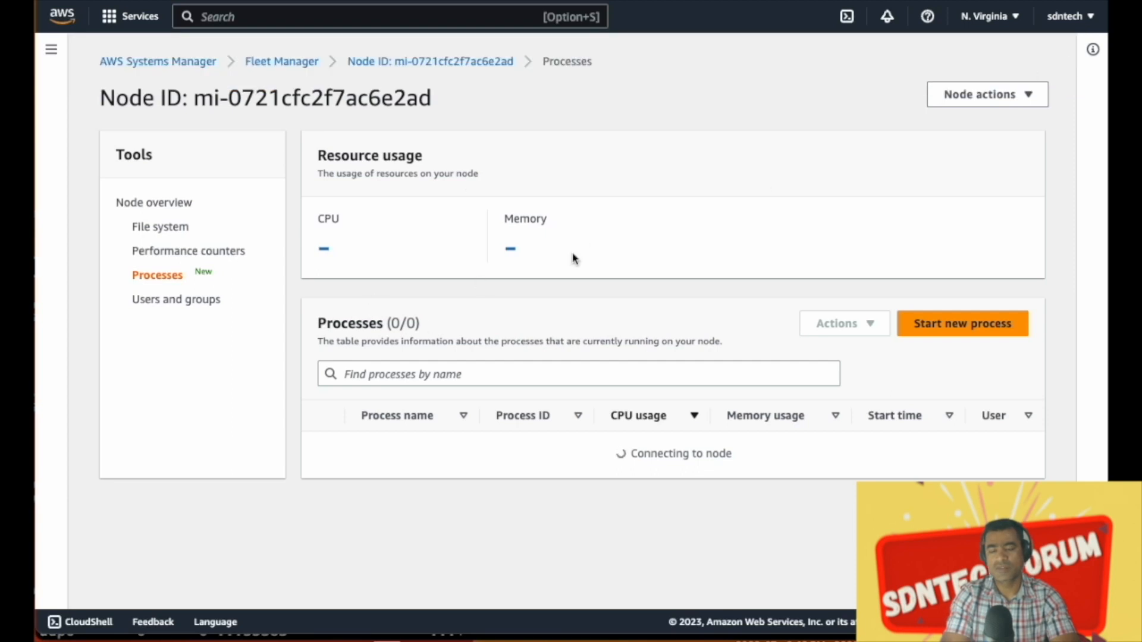
Review the node's local users through the third page of the list and highlight the pi user's details
left_click(182, 301)
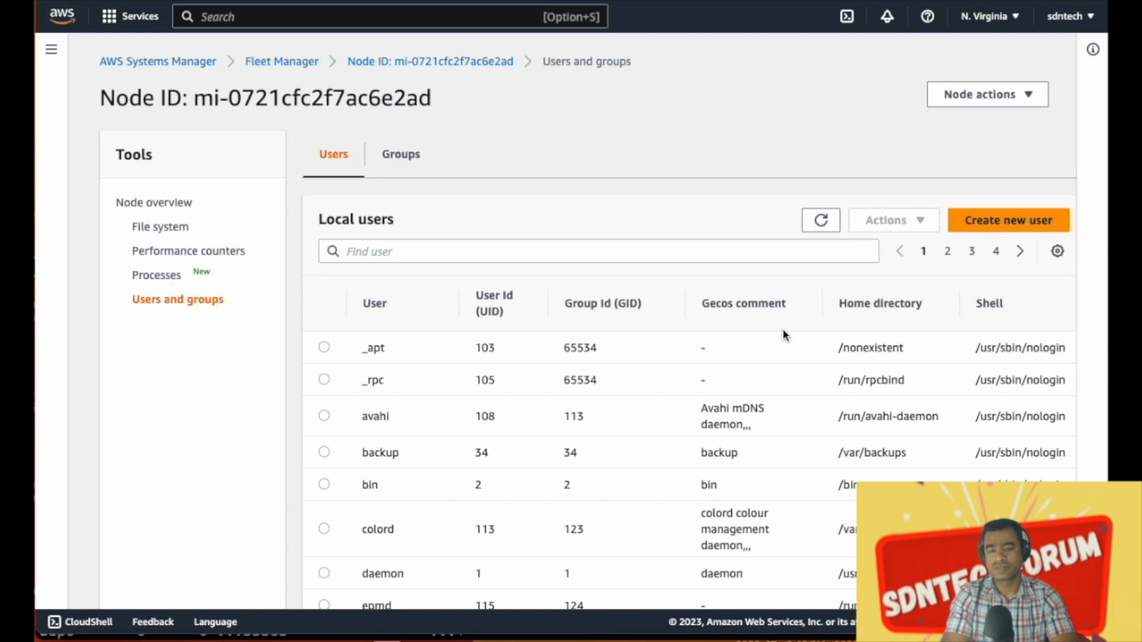
scroll(783, 333, "down", 3)
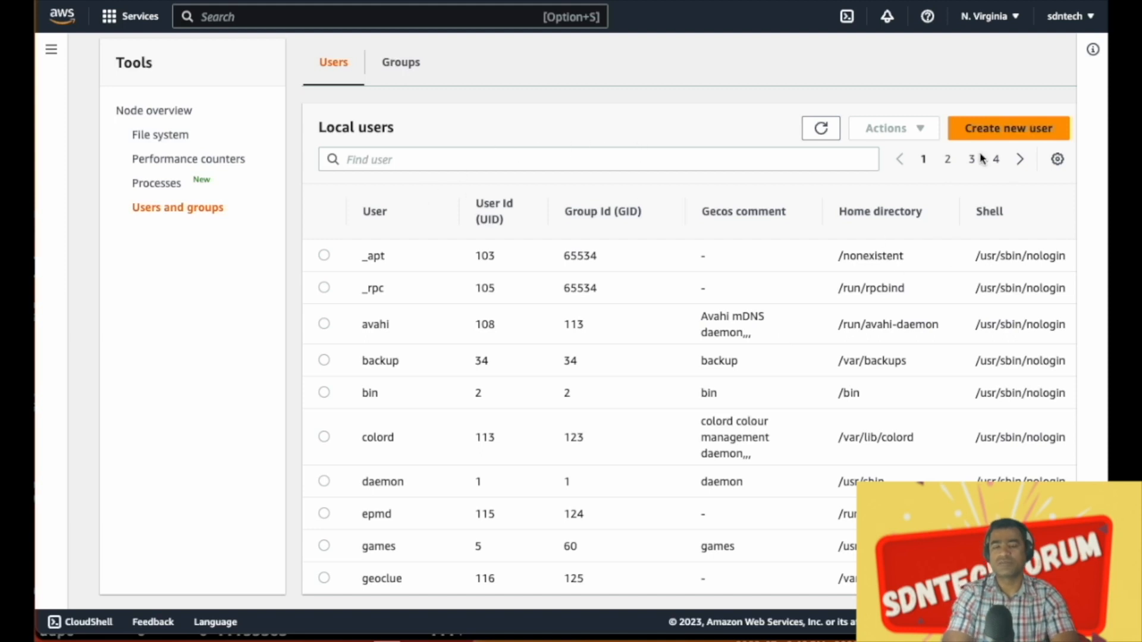
left_click(948, 159)
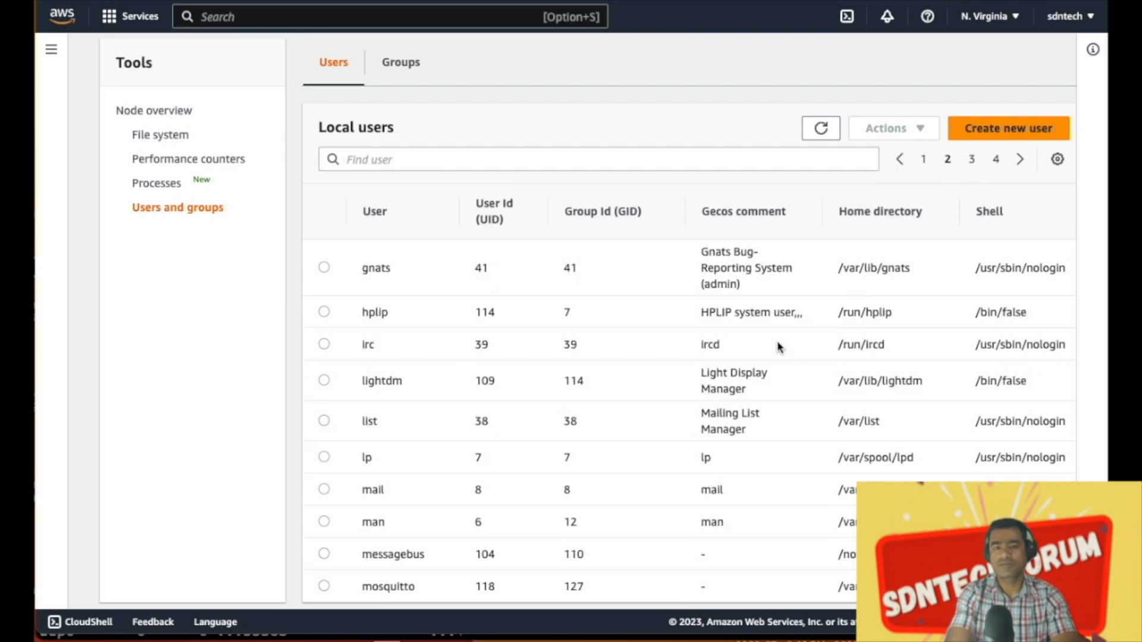
scroll(778, 347, "down", 1)
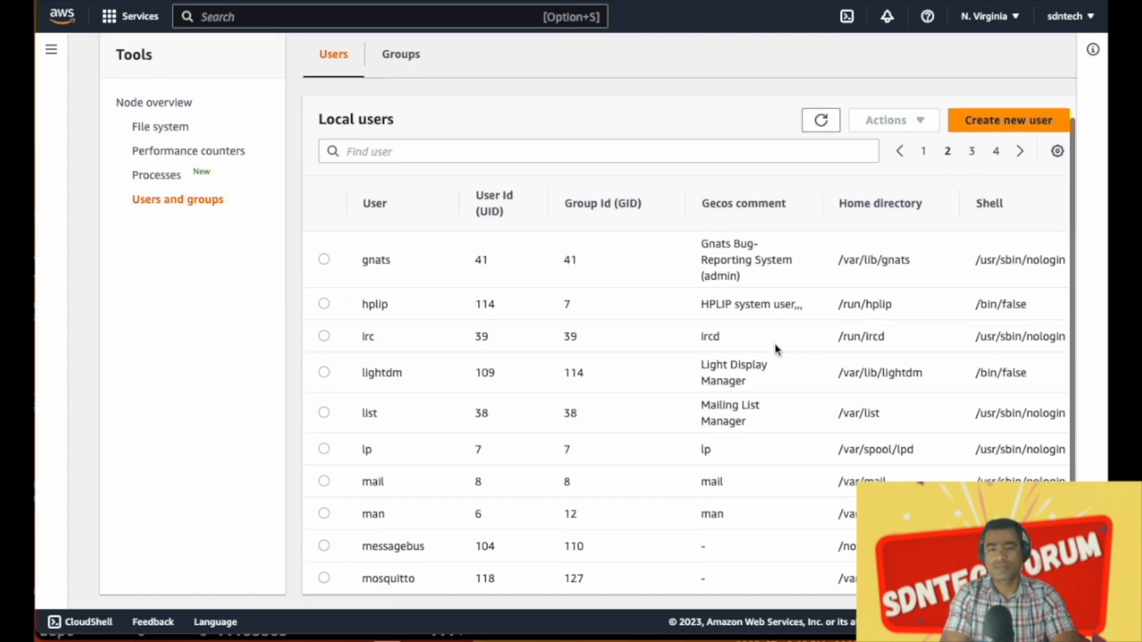
left_click(973, 152)
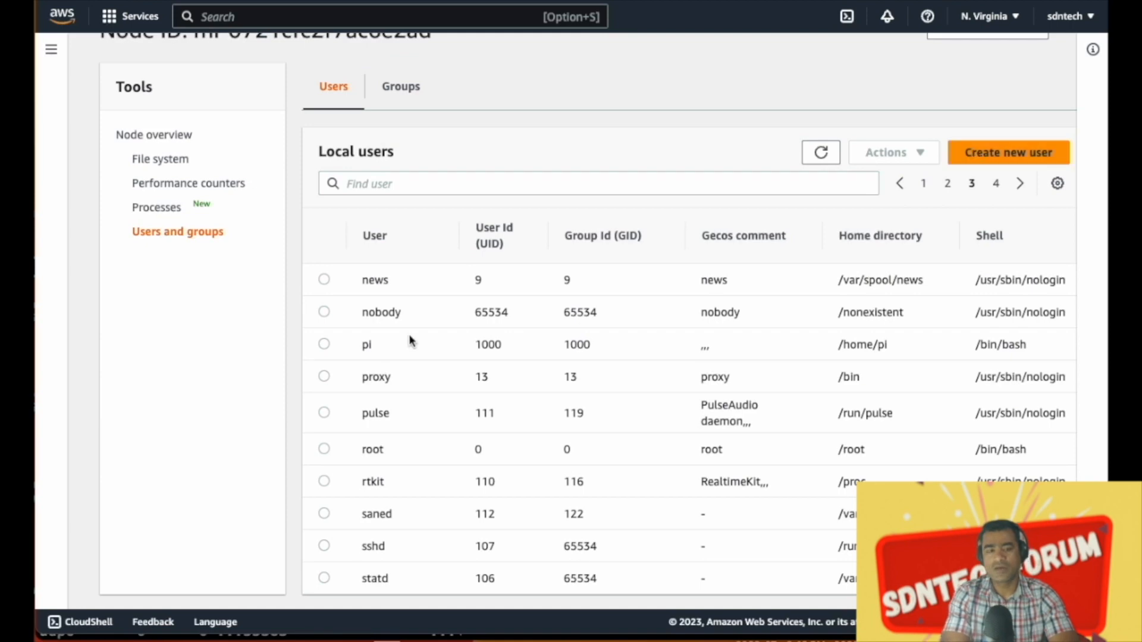
left_click_drag(1060, 349, 405, 356)
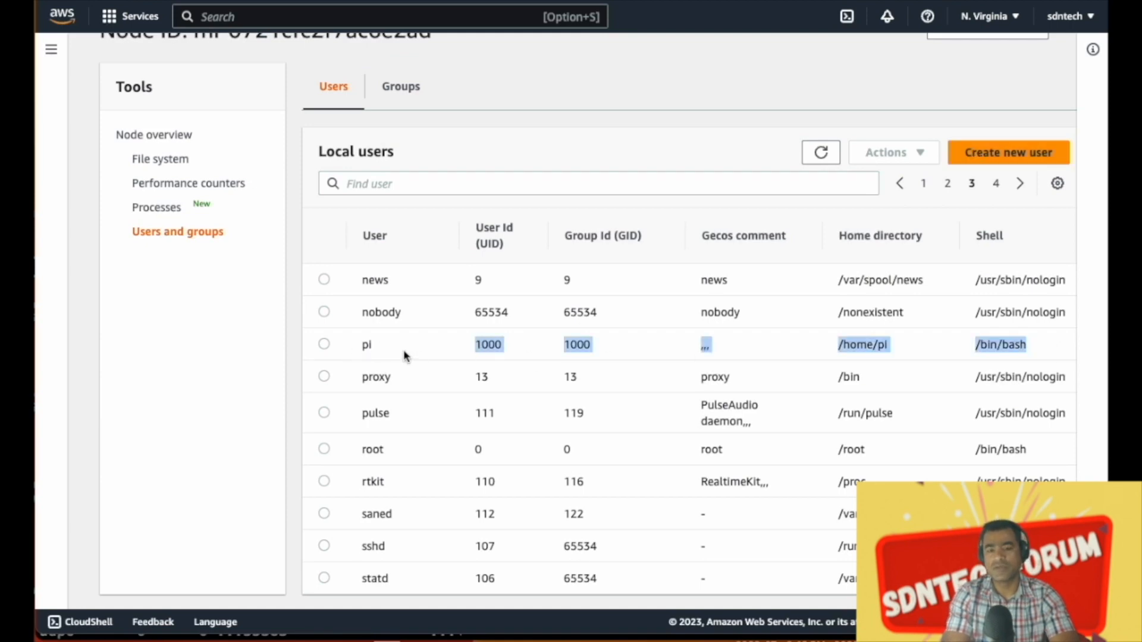
left_click(122, 340)
scroll(290, 253, "up", 2)
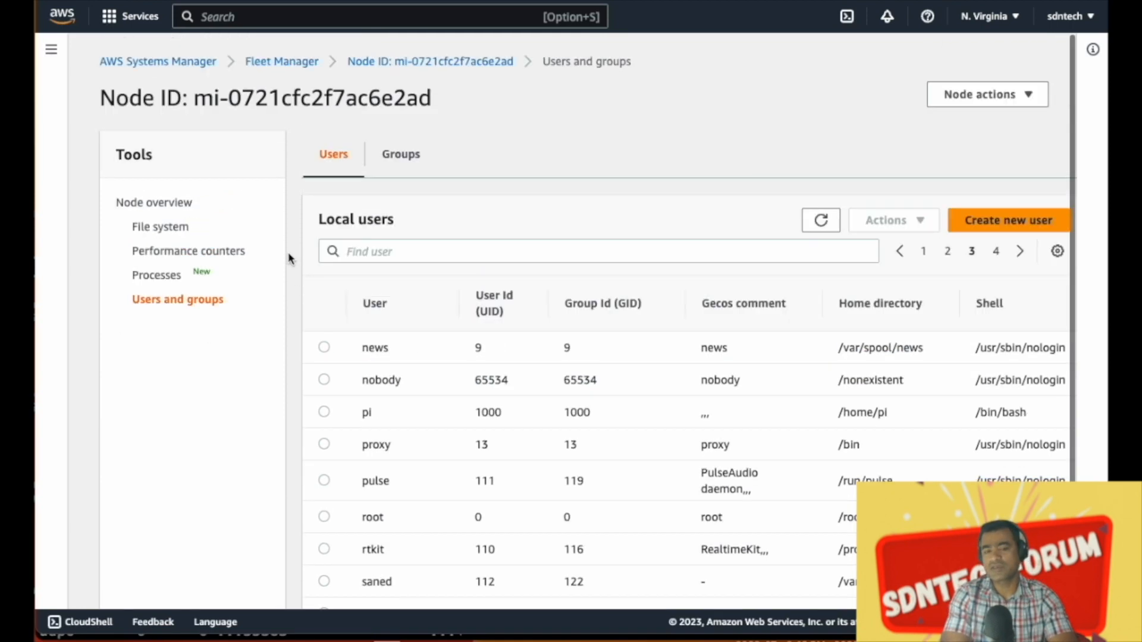
Return to Systems Manager, search the console for "run comm", open the Run Command feature and start a new command
left_click(200, 63)
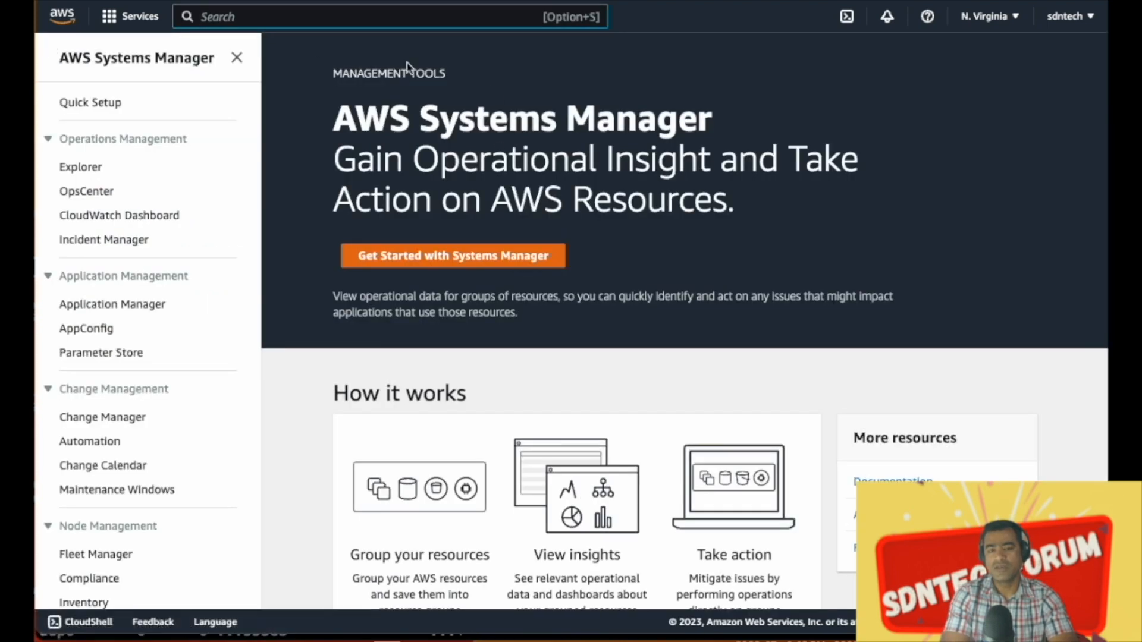
left_click(379, 17)
type("run")
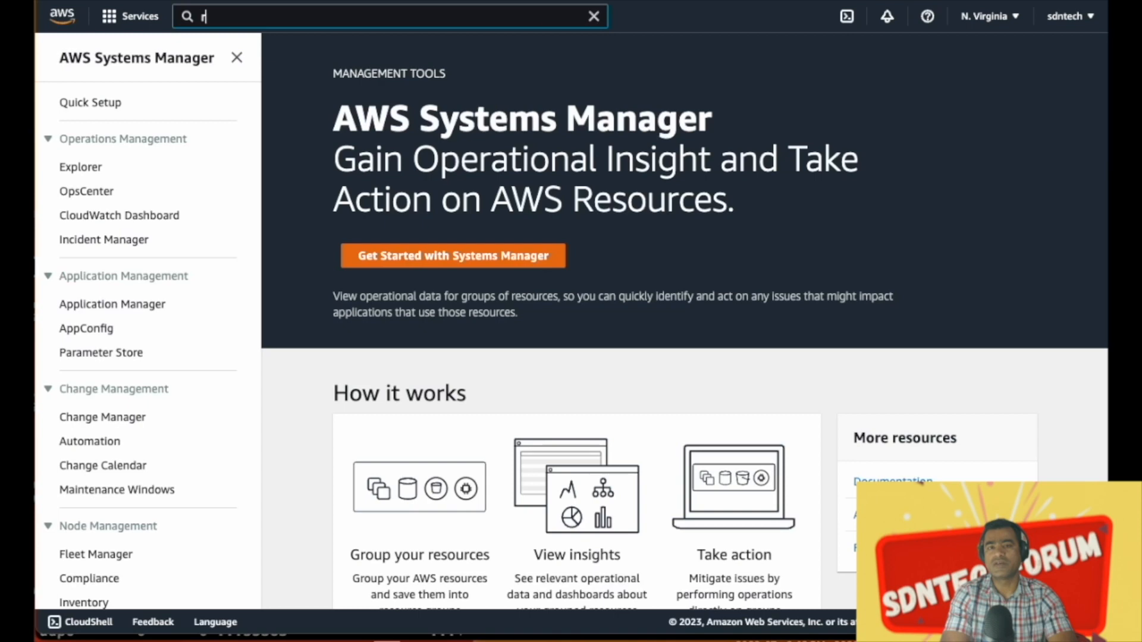
type("mm")
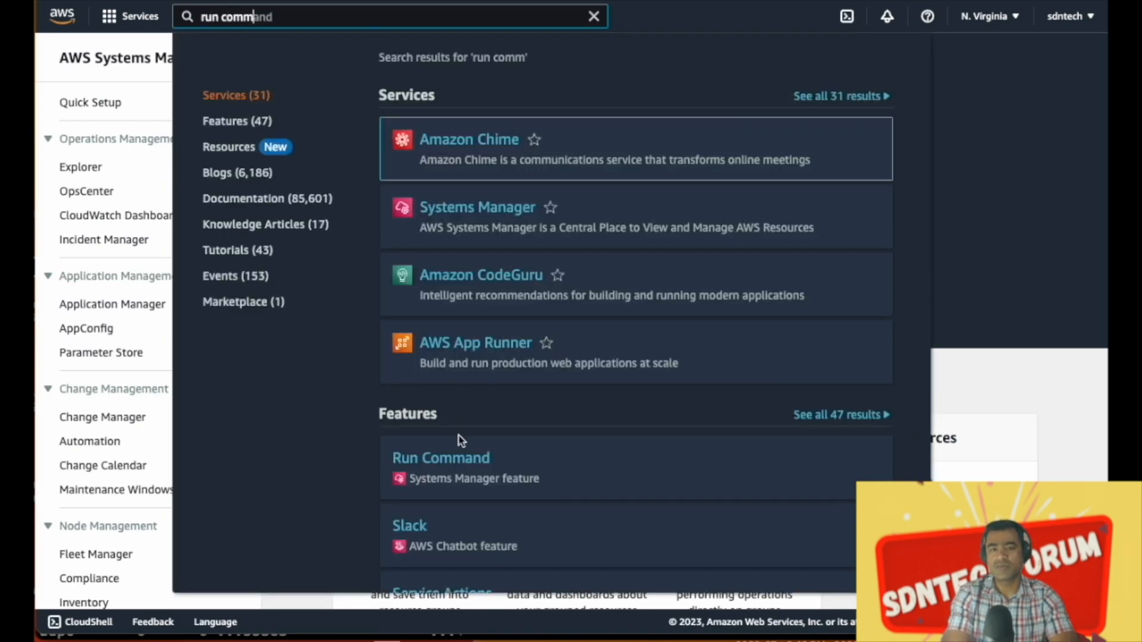
left_click(452, 465)
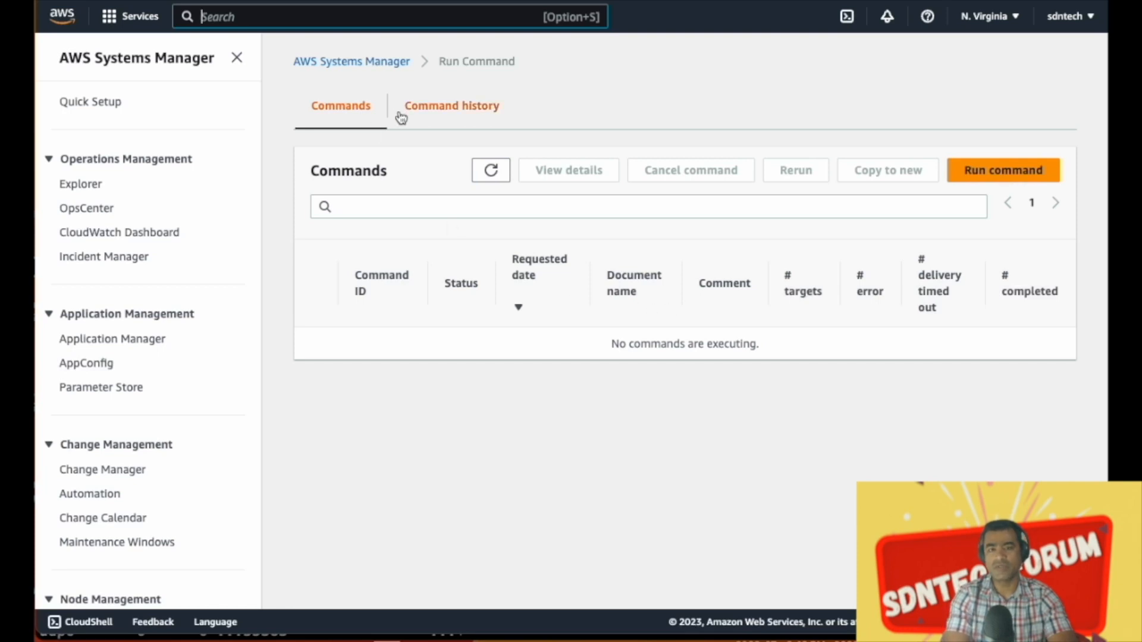
left_click(1011, 172)
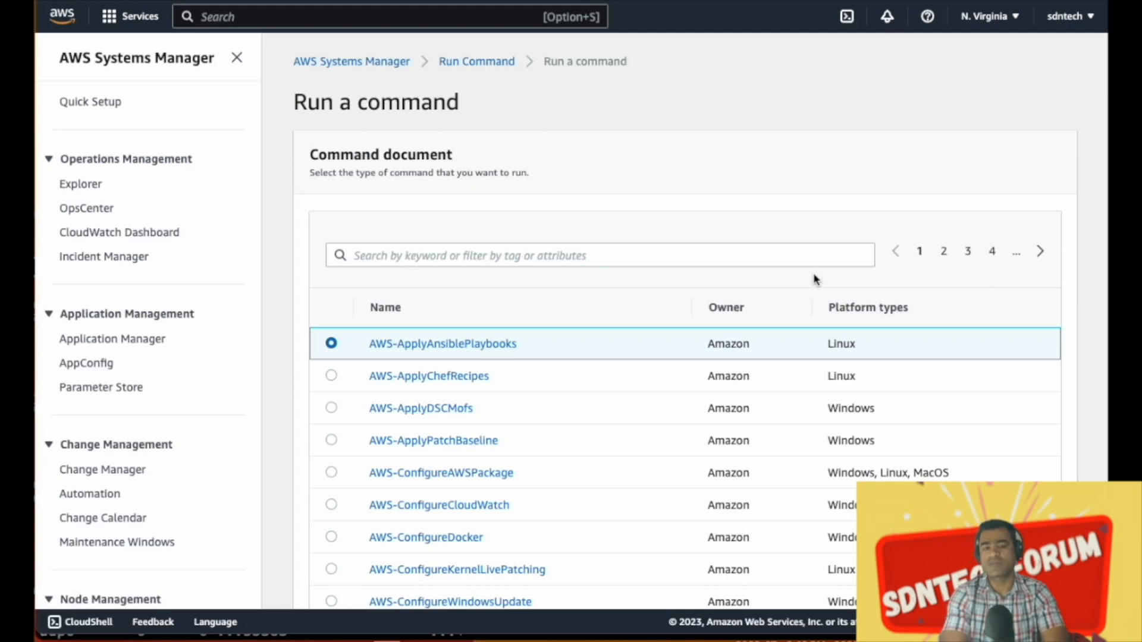
Examine the available command documents and the AWS-ApplyAnsiblePlaybooks parameters, including source type, source info, playbook file and extra variables
scroll(814, 278, "down", 3)
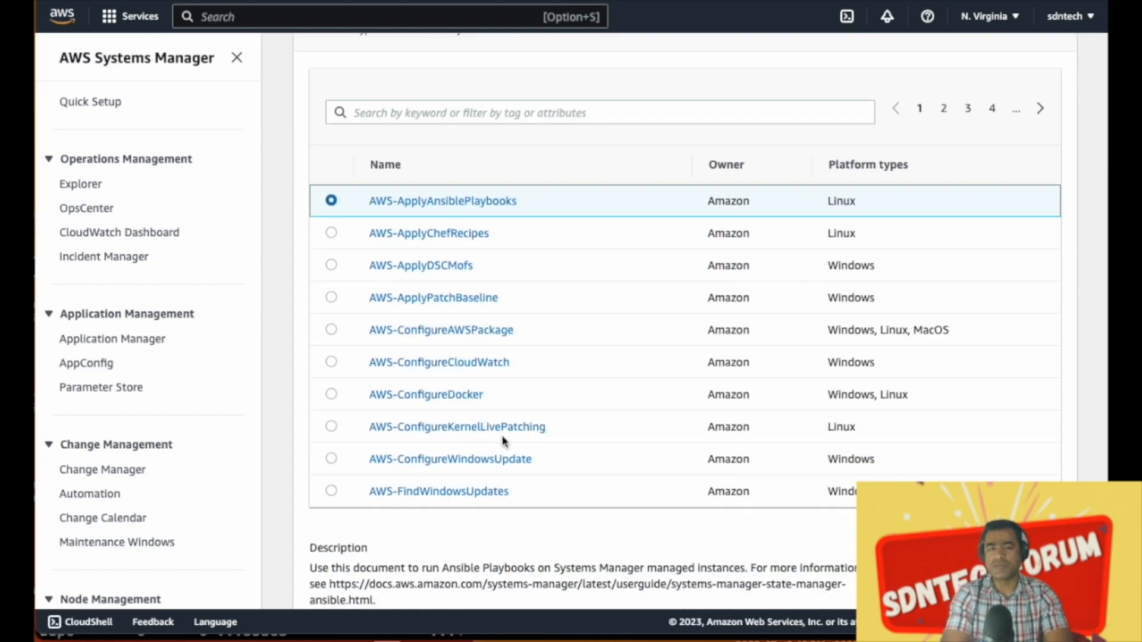
scroll(799, 353, "down", 3)
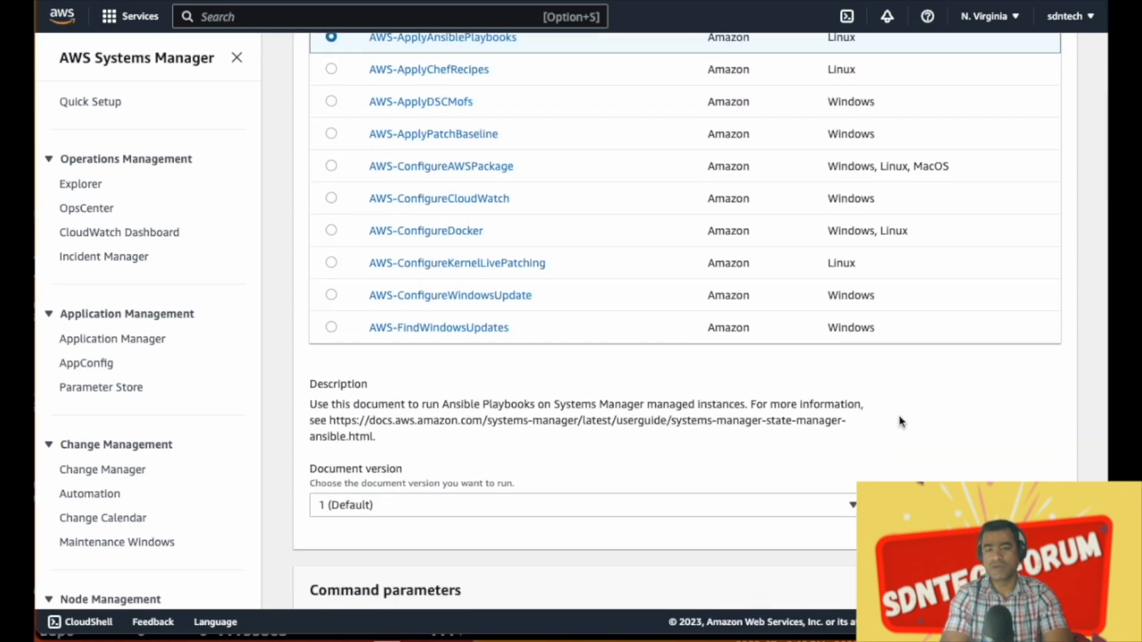
scroll(748, 432, "down", 4)
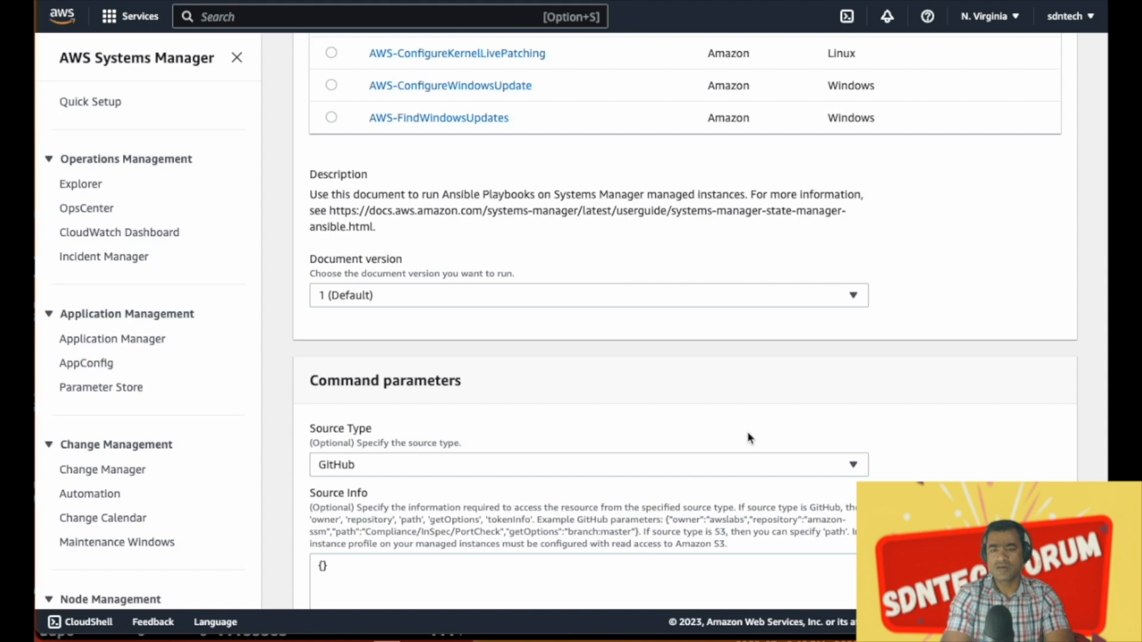
scroll(747, 430, "down", 2)
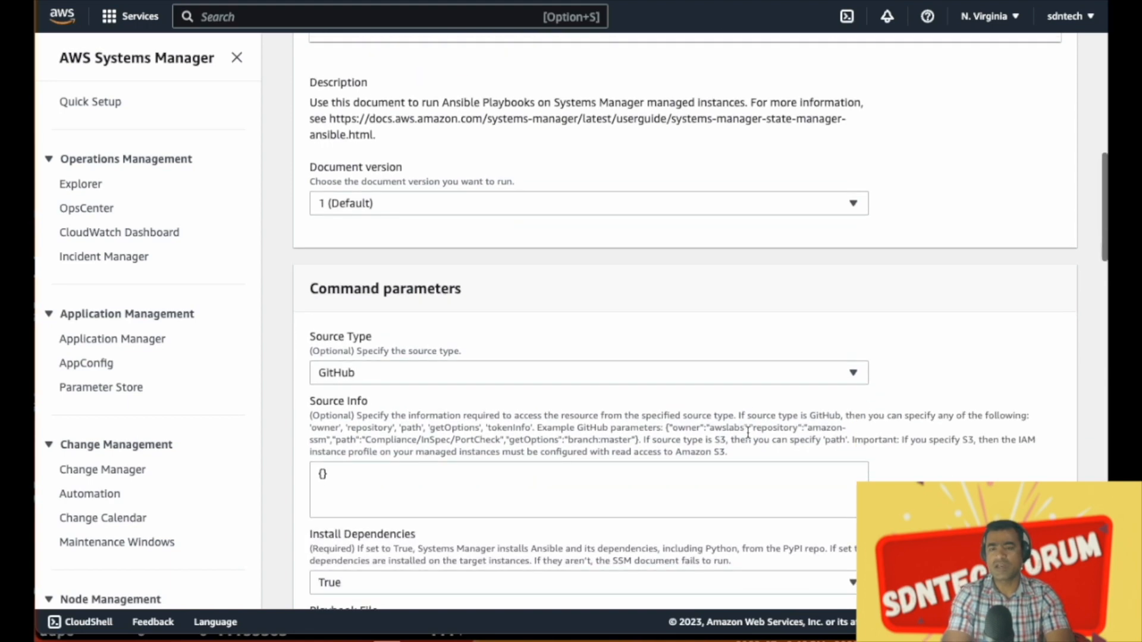
left_click(739, 373)
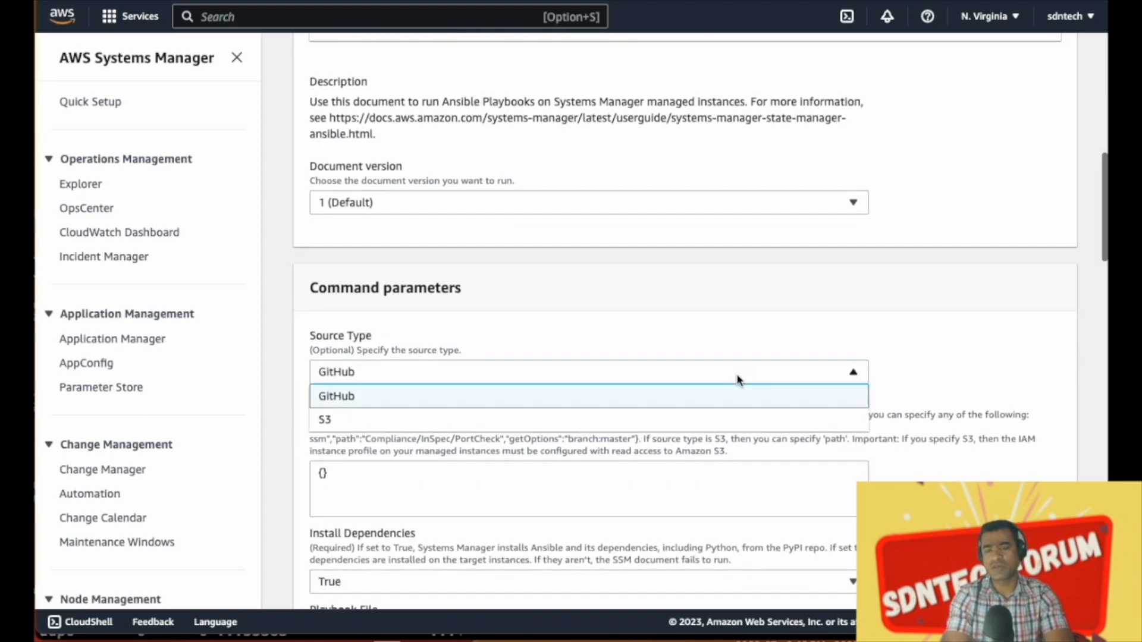
left_click(655, 323)
scroll(671, 337, "down", 3)
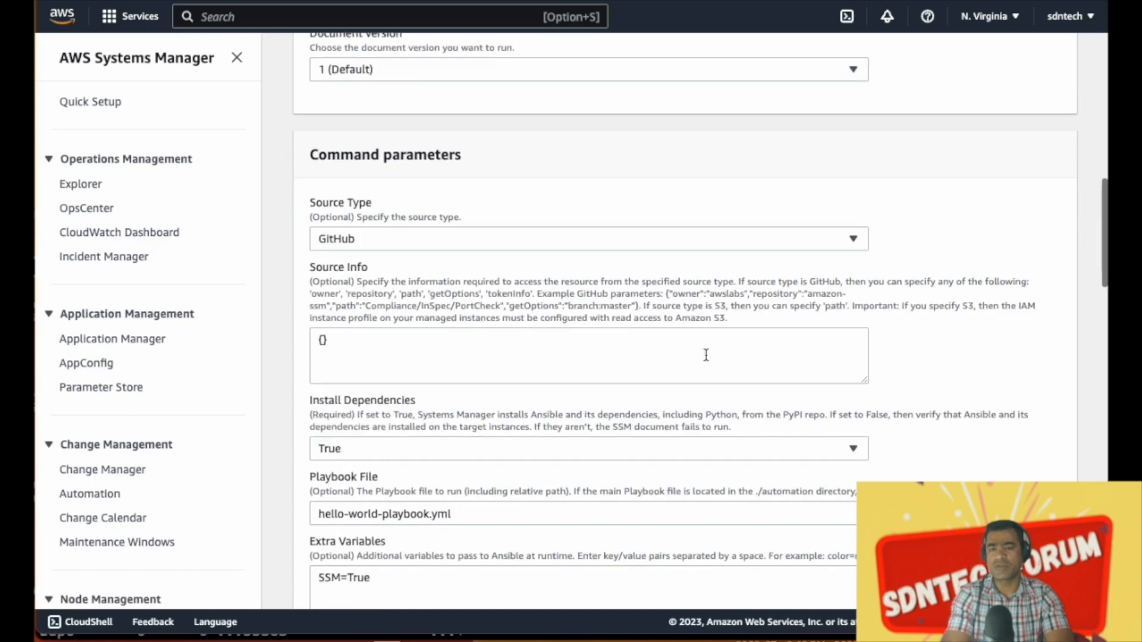
scroll(858, 422, "down", 3)
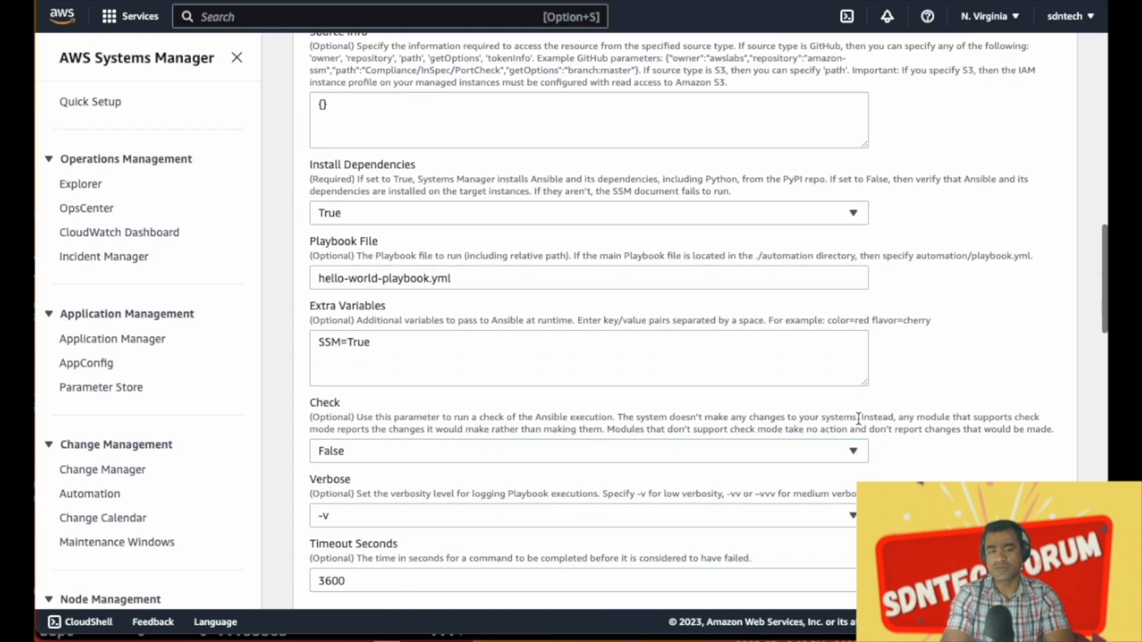
scroll(858, 422, "down", 3)
scroll(859, 420, "up", 3)
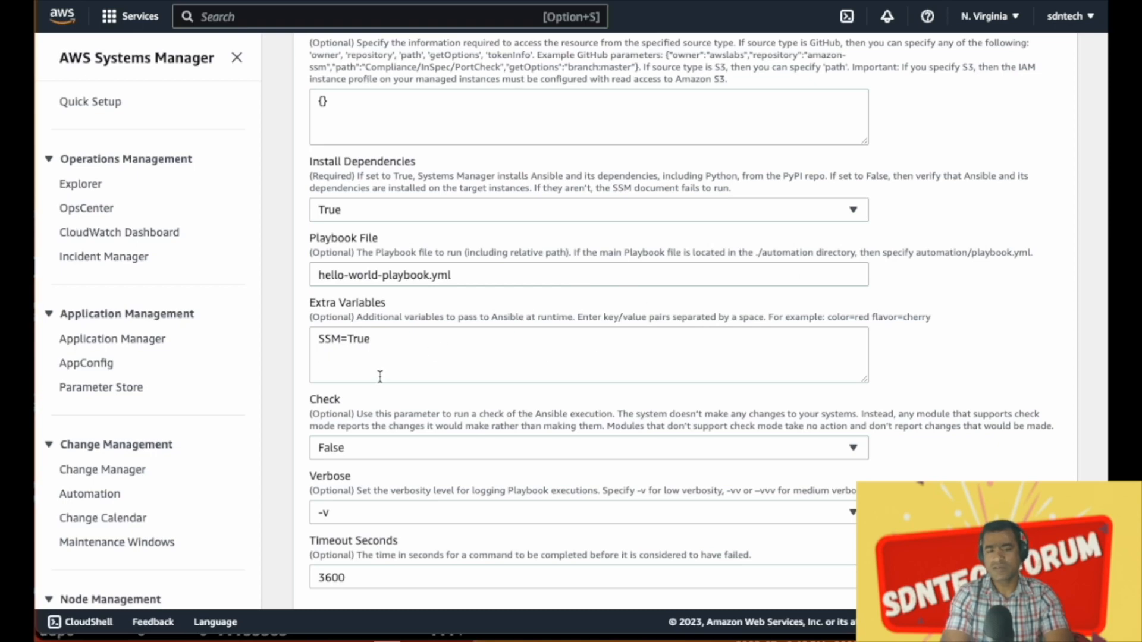
Set the command's target selection to manually chosen instances and select the PIVPN managed instance
scroll(573, 408, "down", 3)
scroll(571, 411, "down", 3)
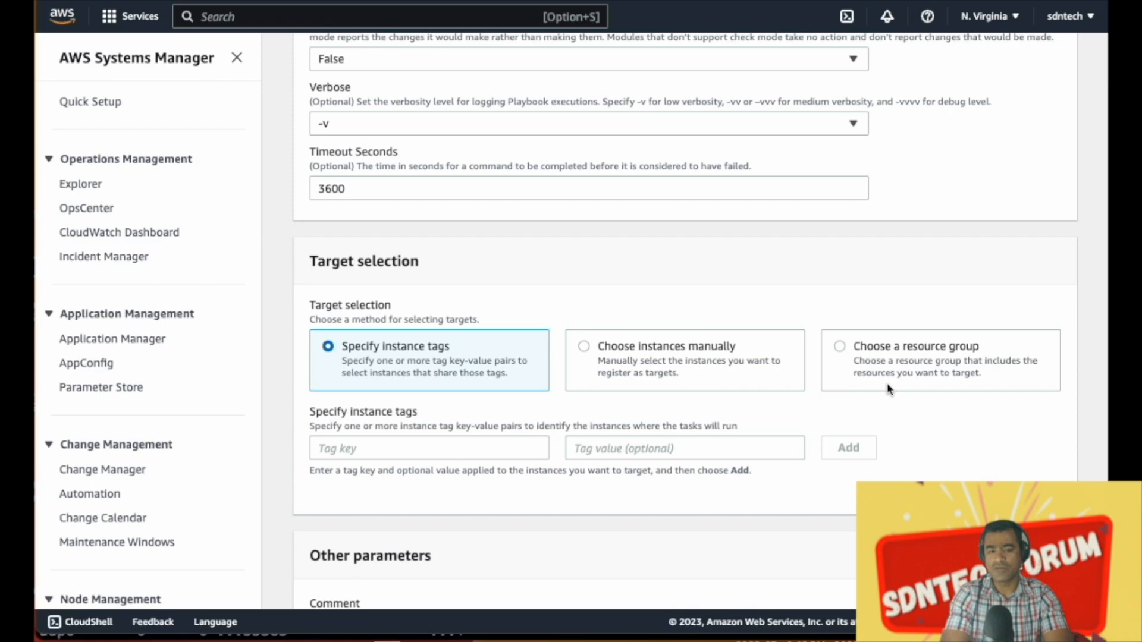
left_click(585, 353)
scroll(612, 459, "down", 2)
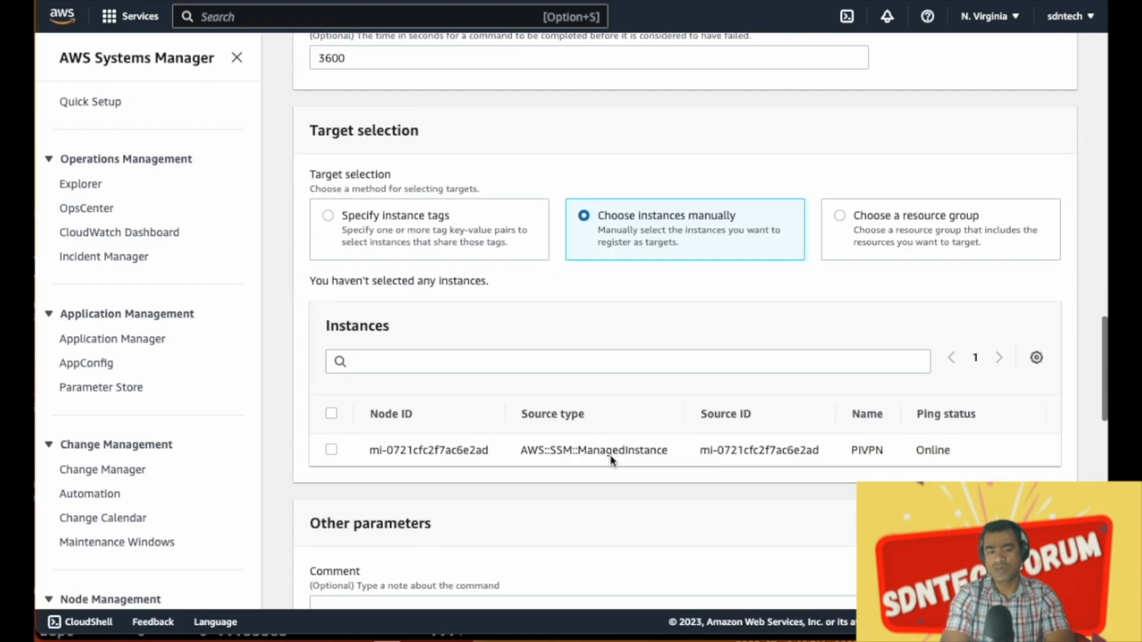
left_click(332, 447)
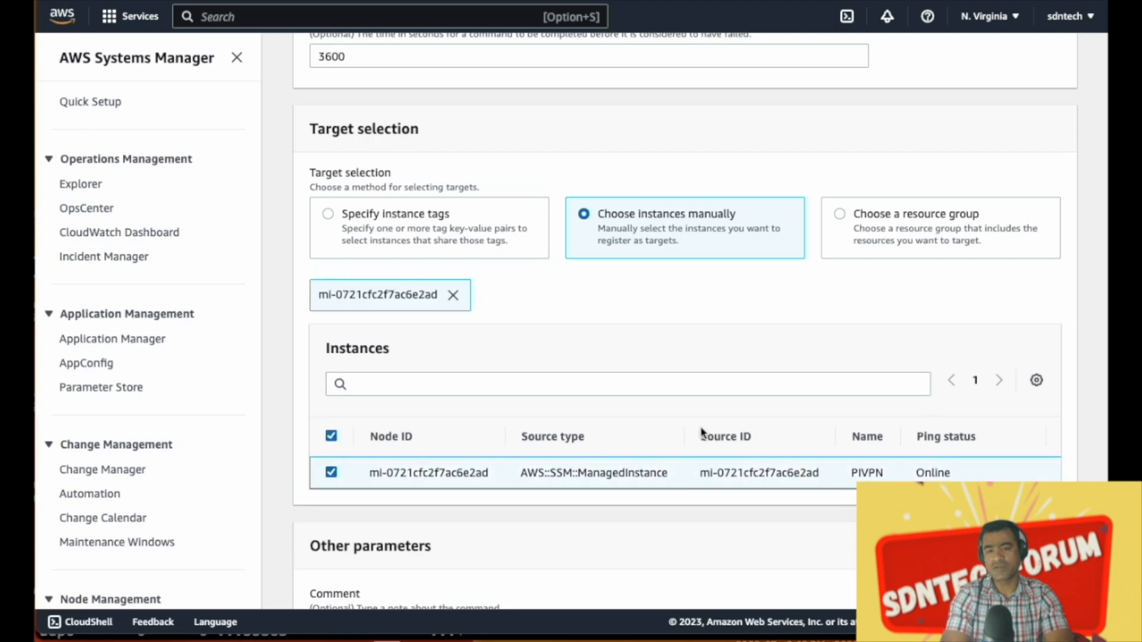
Choose sdntech-awscrashcourse as the S3 bucket for the command output and review the remaining CloudWatch and notification options
scroll(699, 432, "down", 3)
scroll(698, 431, "down", 3)
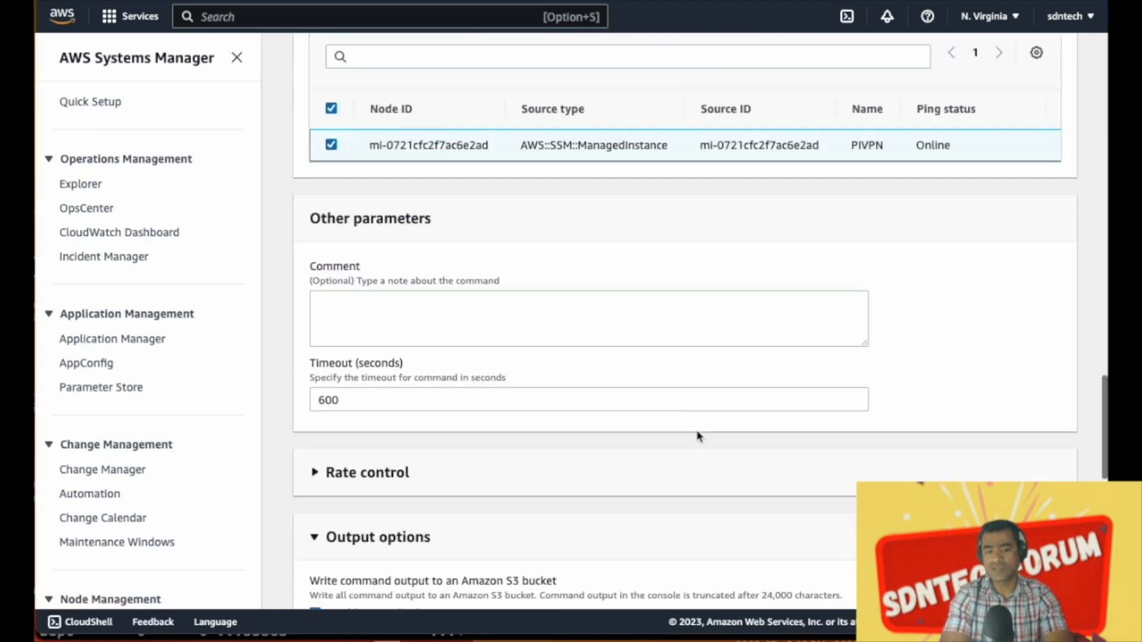
scroll(699, 437, "down", 3)
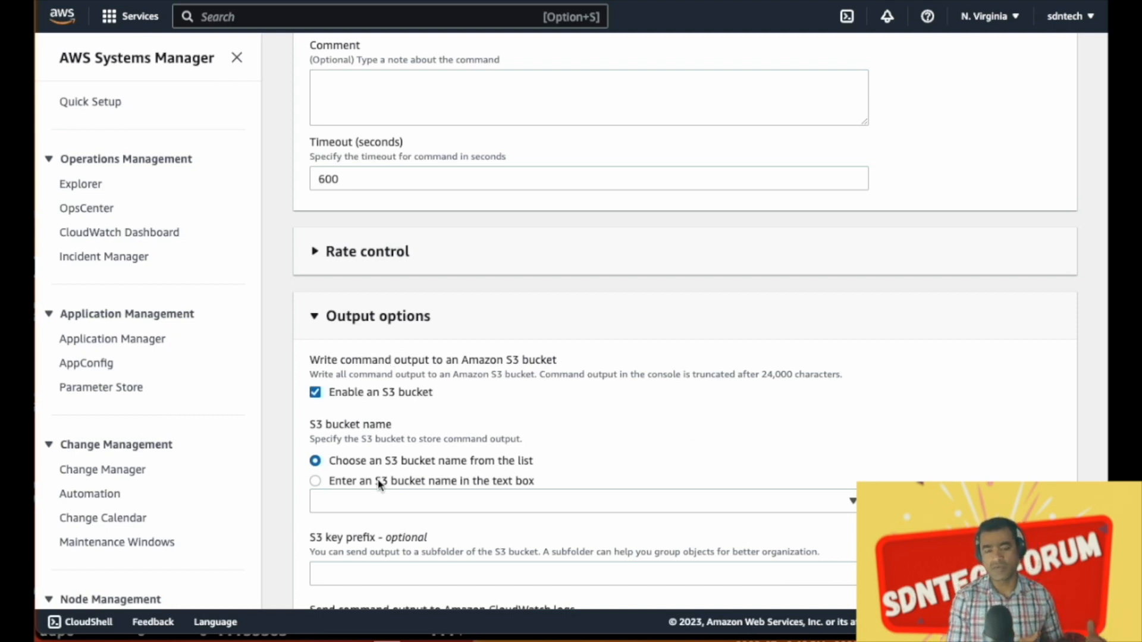
left_click(711, 509)
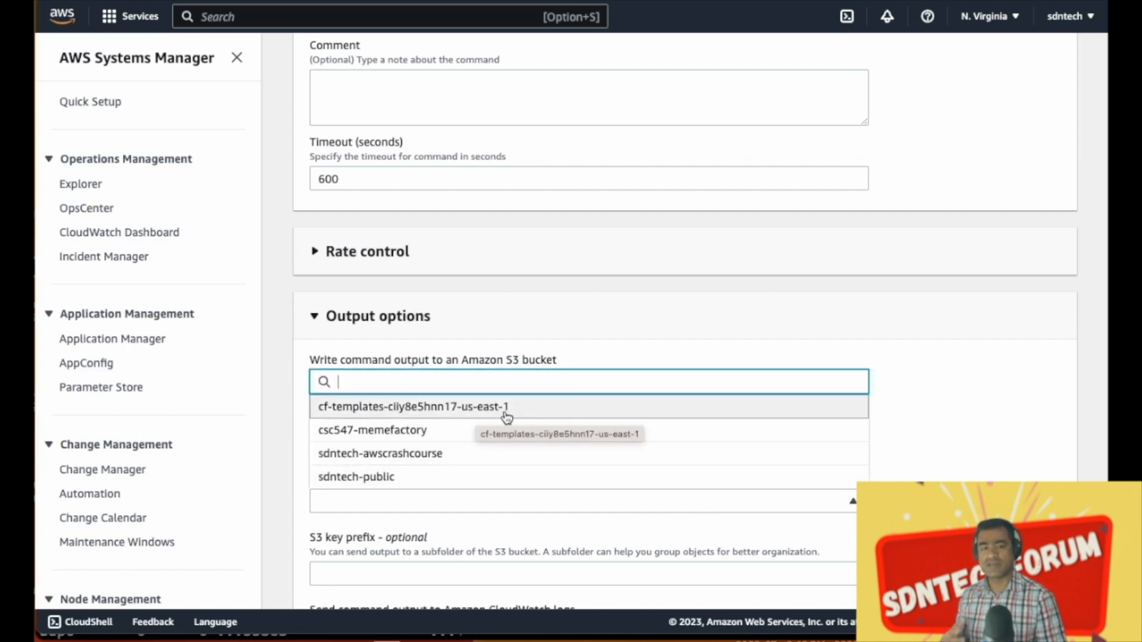
left_click(543, 455)
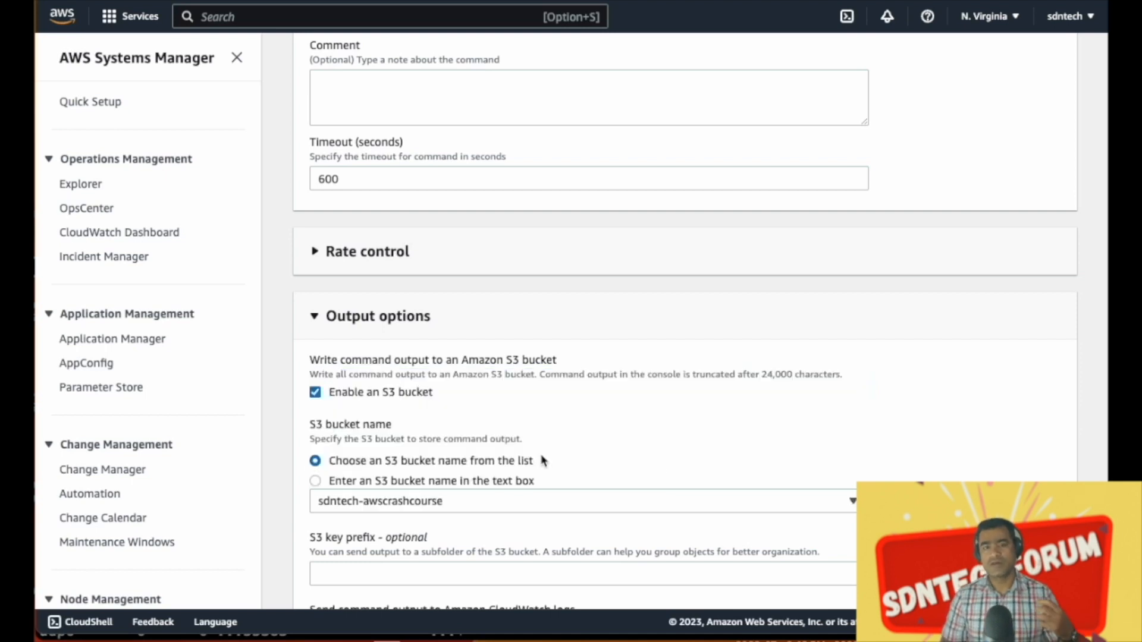
scroll(765, 409, "down", 3)
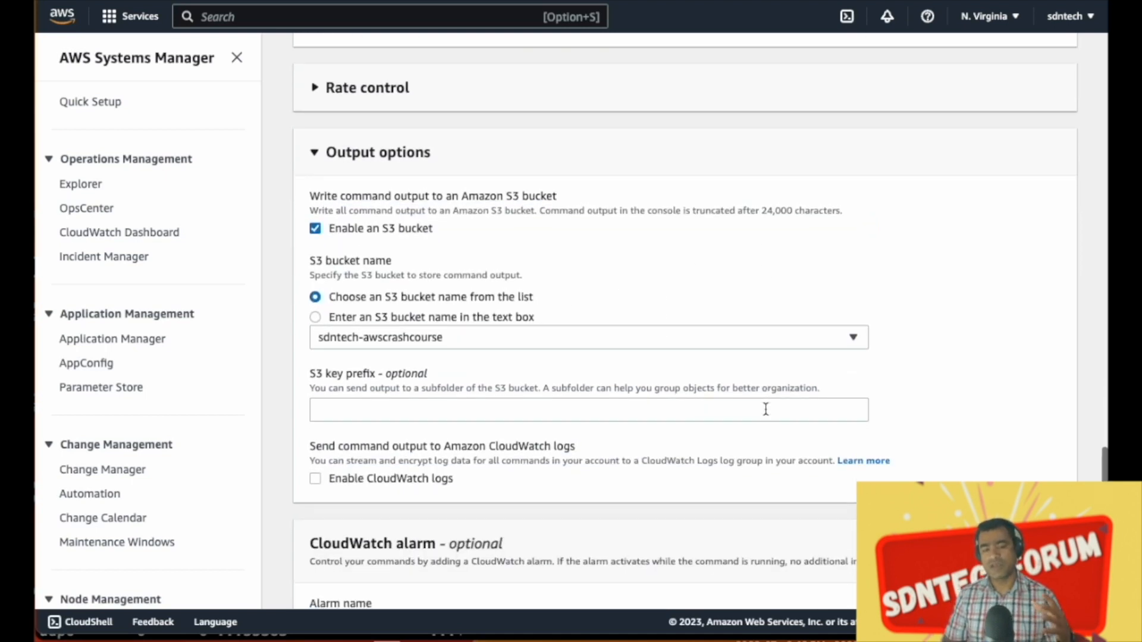
scroll(765, 409, "down", 3)
scroll(765, 410, "down", 3)
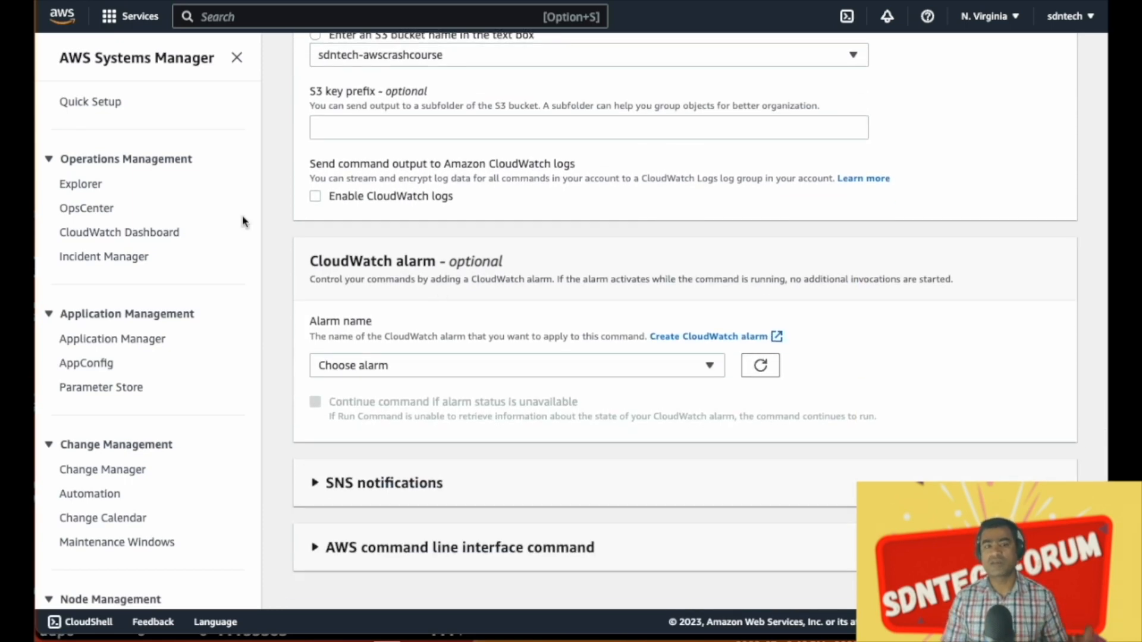
Enable CloudWatch logs for the command output and set the log group name to PIVPN_LOGS
left_click(316, 196)
left_click(521, 266)
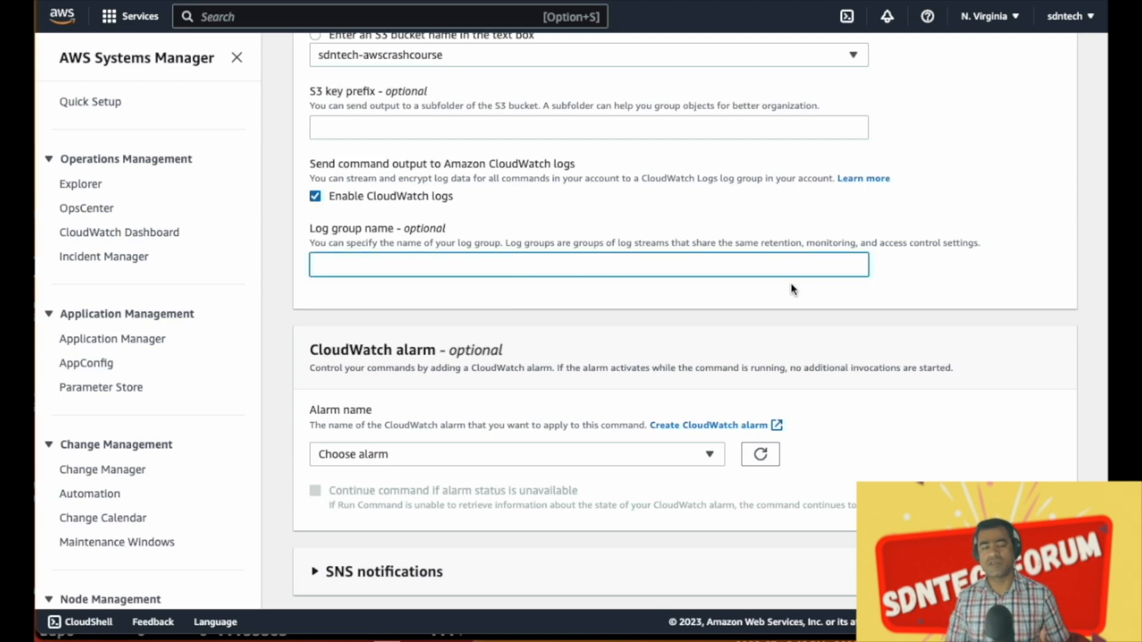
type("P")
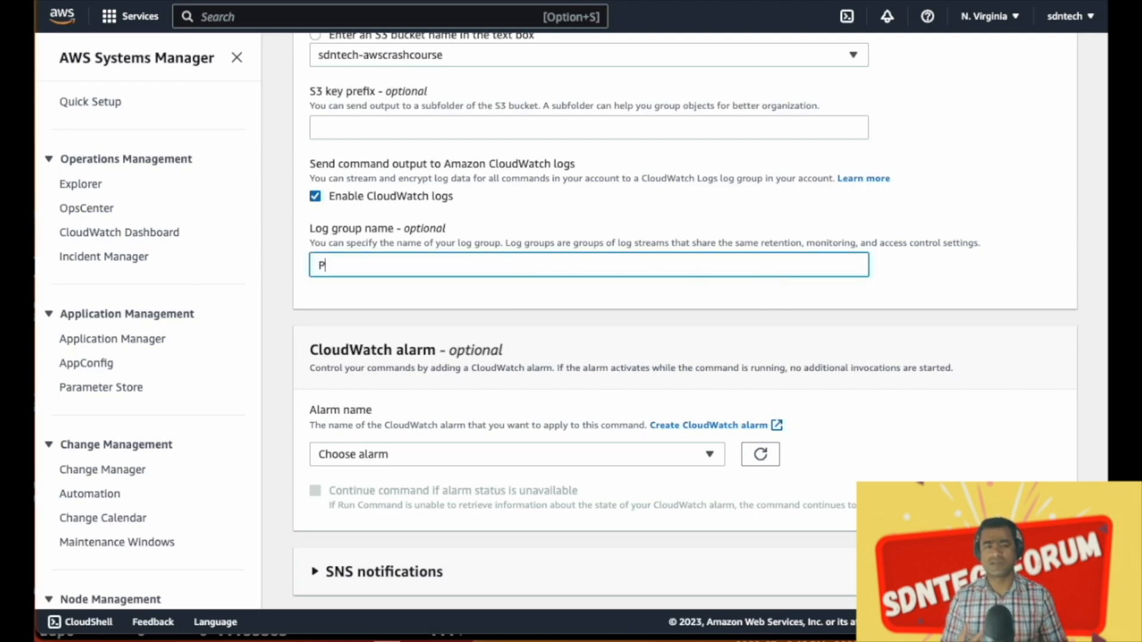
type("IVPN_LOGS")
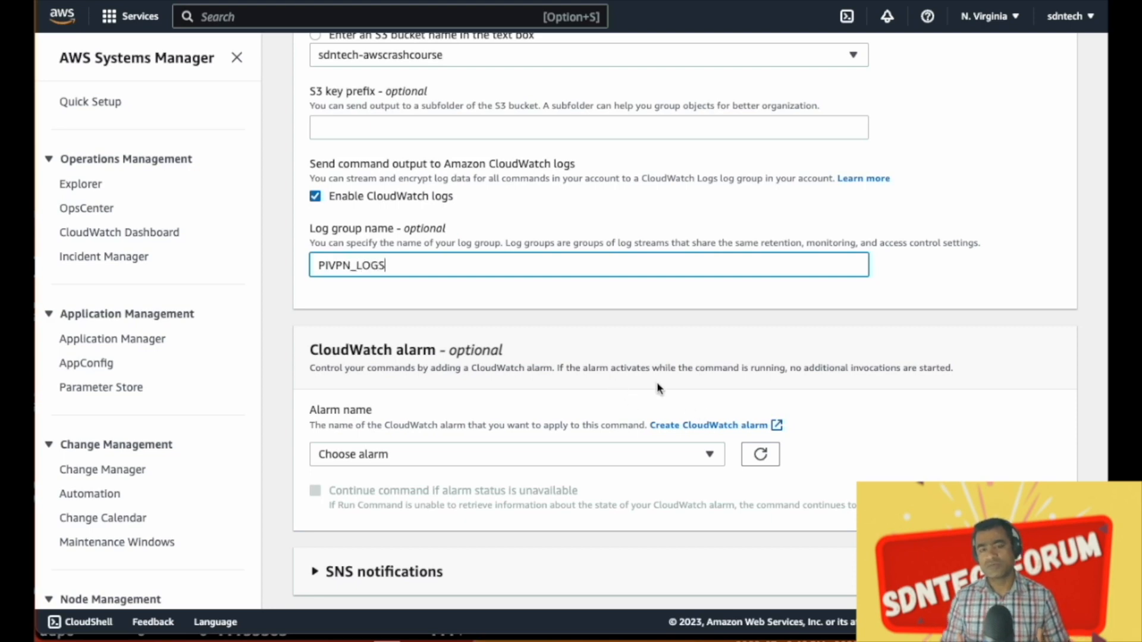
Expand the SNS notification options and the AWS command line interface section, and examine the generated CLI command
scroll(658, 380, "down", 2)
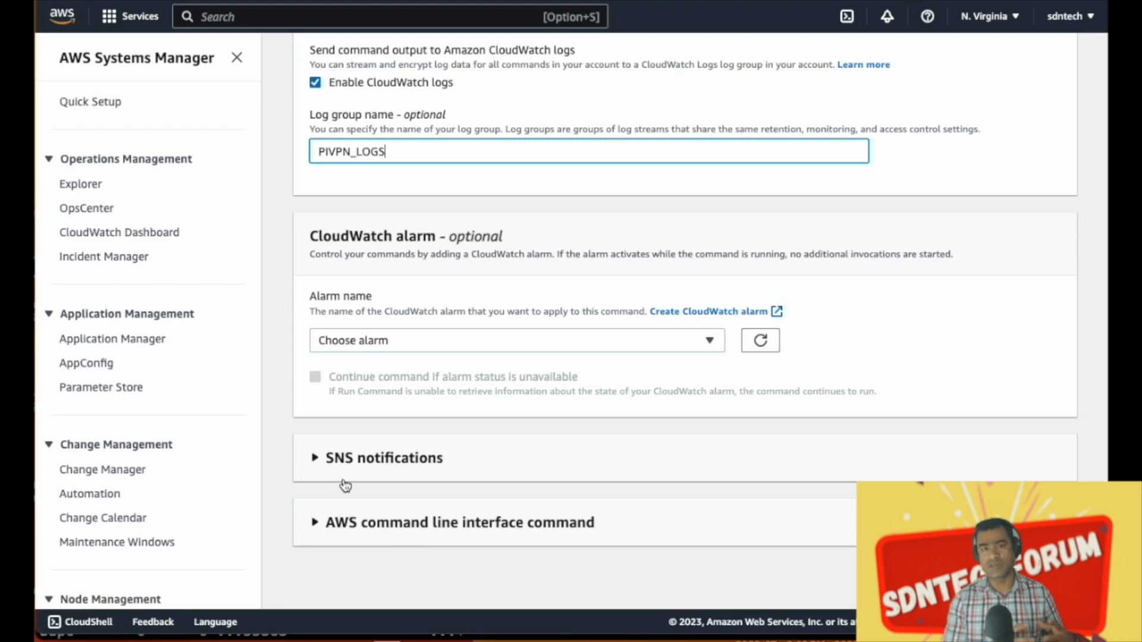
left_click(316, 463)
scroll(580, 518, "down", 1)
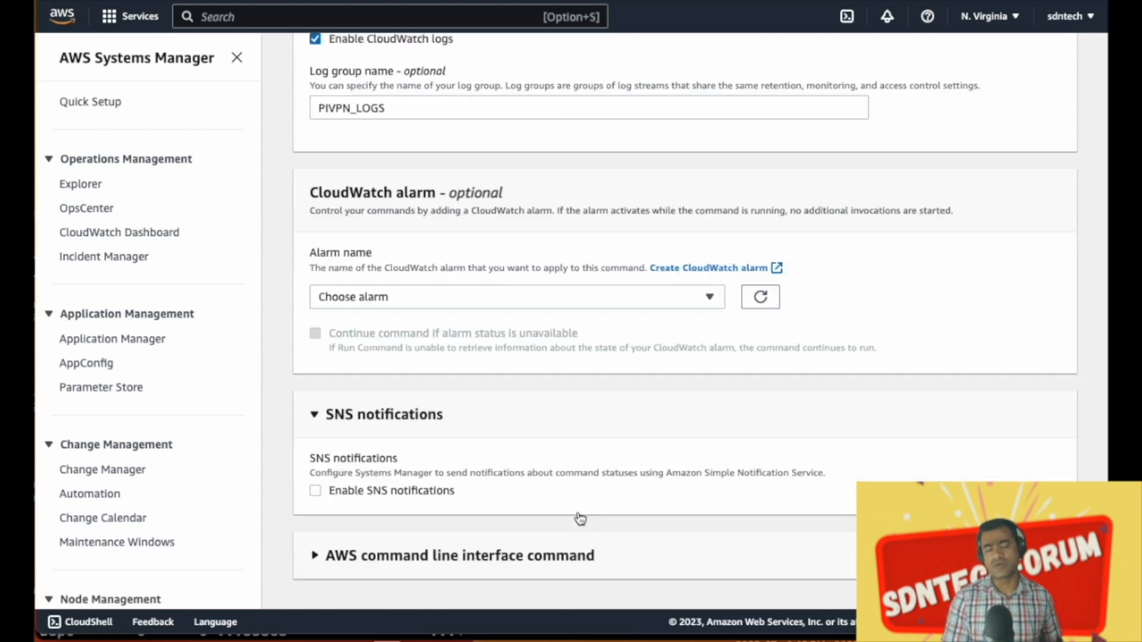
scroll(580, 519, "down", 1)
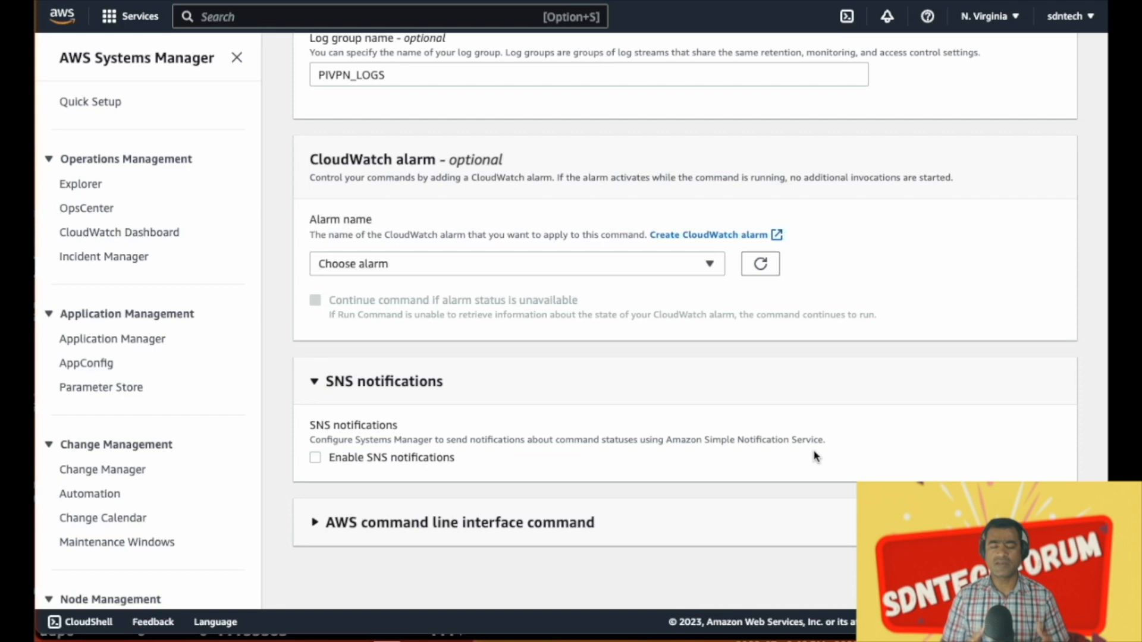
left_click(316, 527)
scroll(620, 478, "down", 5)
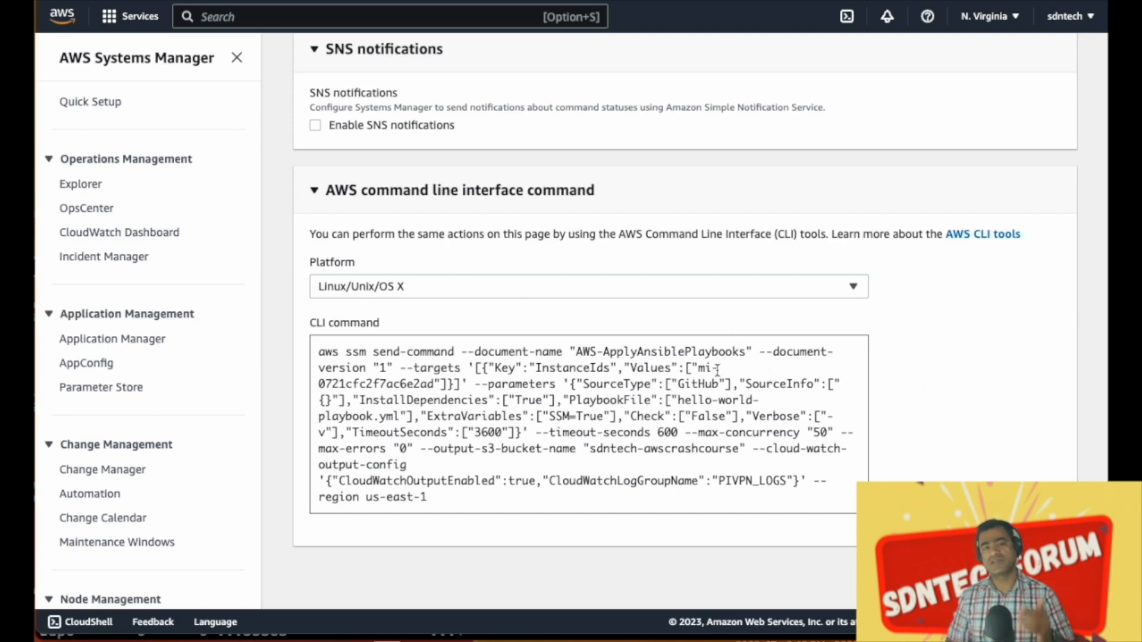
Review the output options, target selection and Ansible playbook parameters of the command, including the source type choices
scroll(716, 369, "up", 10)
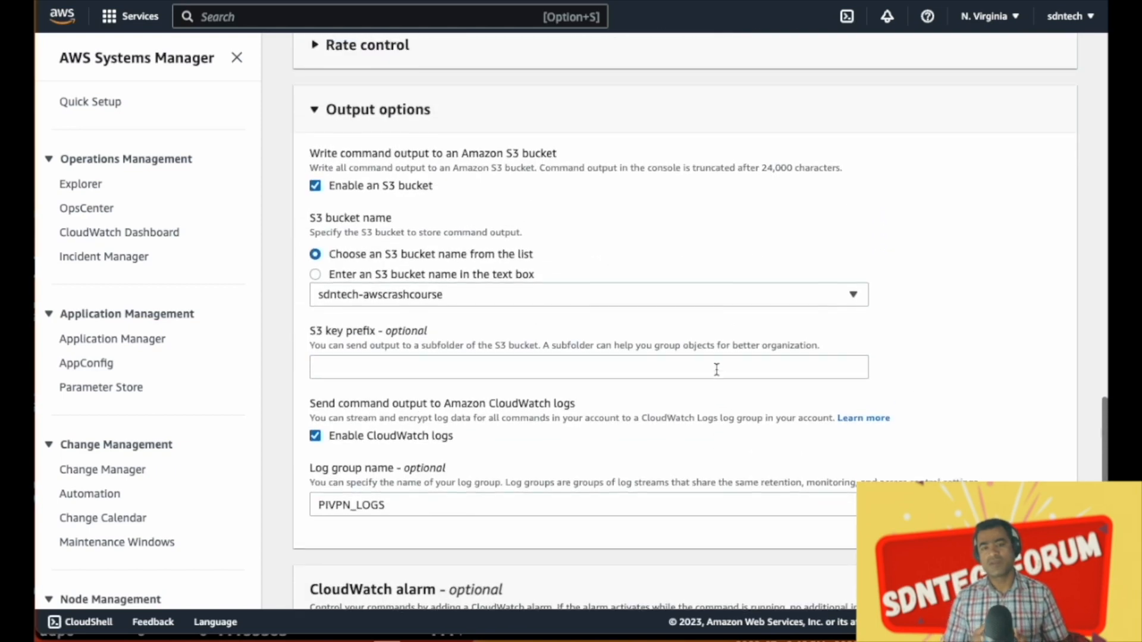
scroll(716, 369, "up", 7)
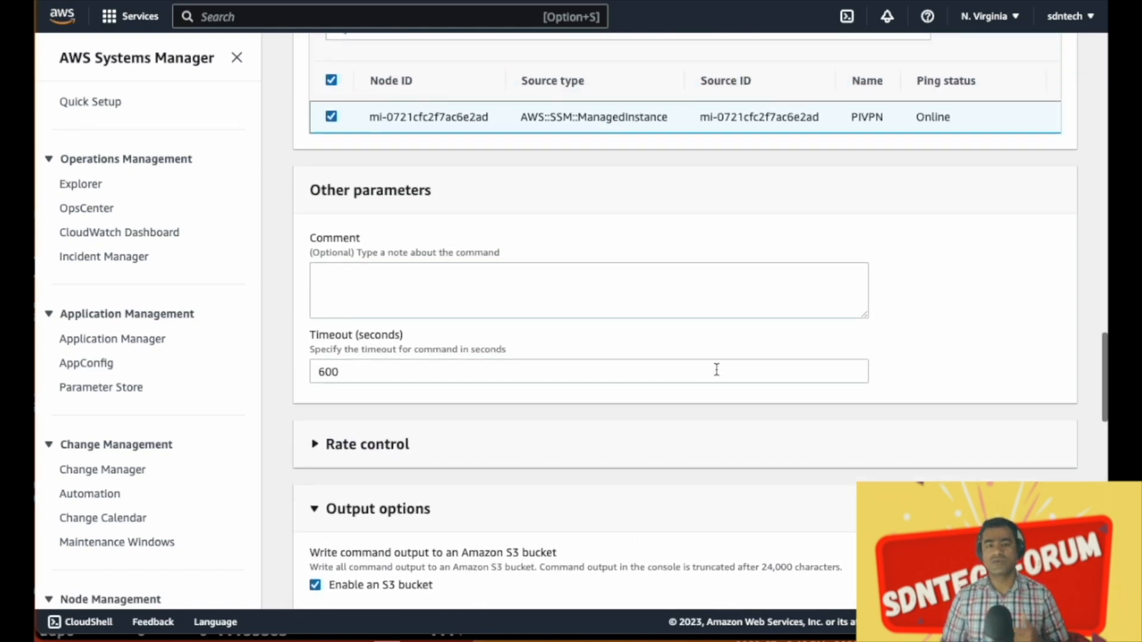
scroll(718, 373, "up", 4)
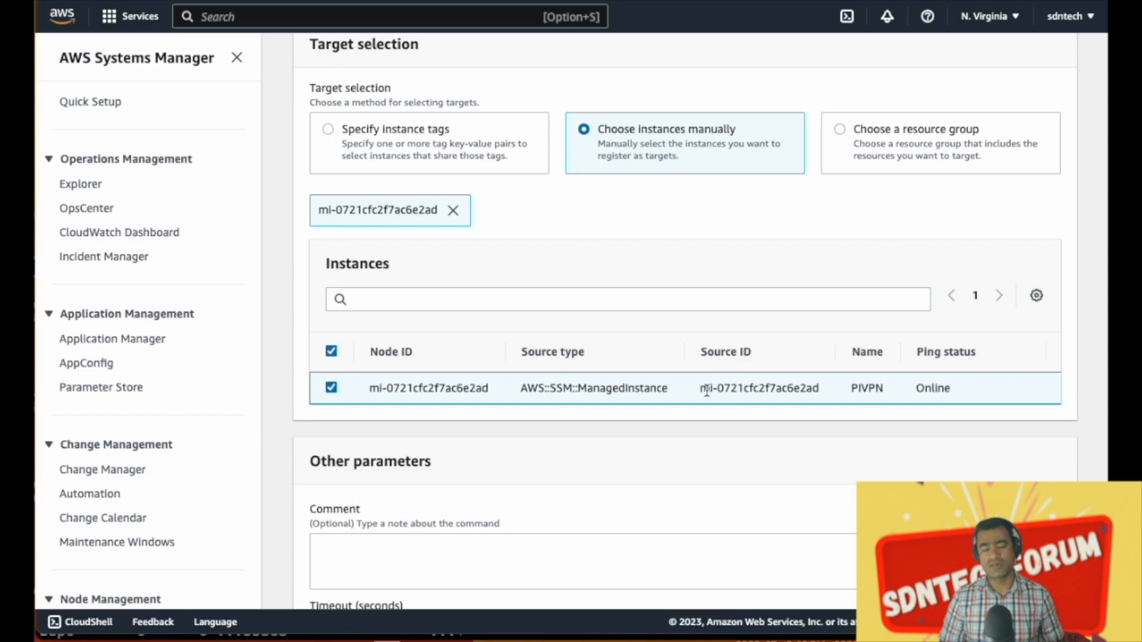
scroll(815, 378, "up", 5)
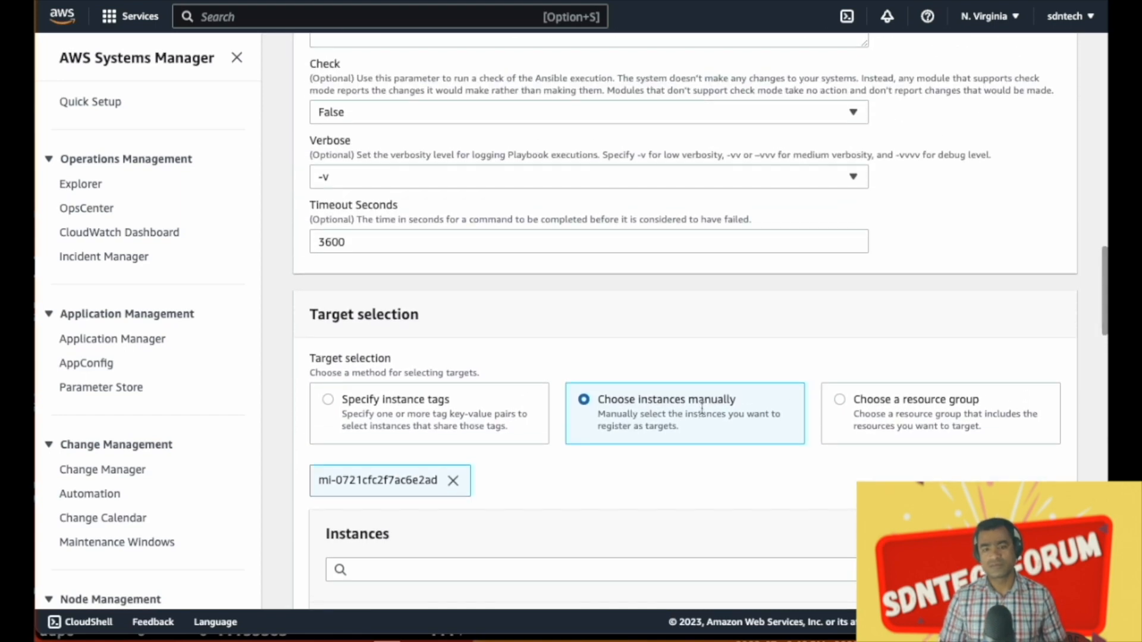
scroll(736, 396, "up", 5)
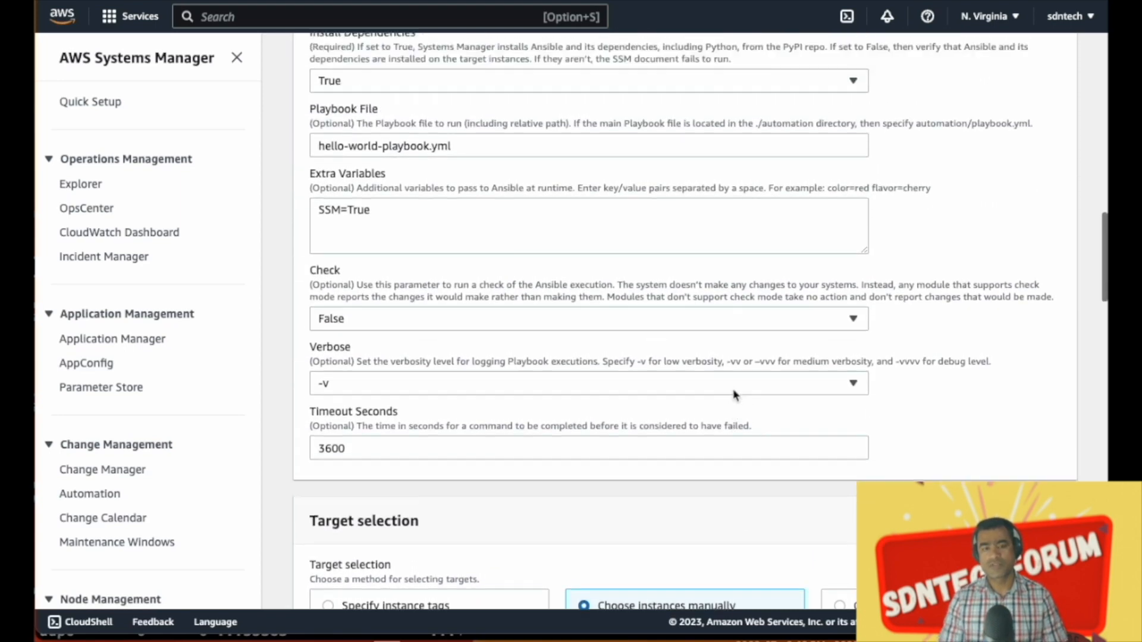
scroll(736, 396, "up", 3)
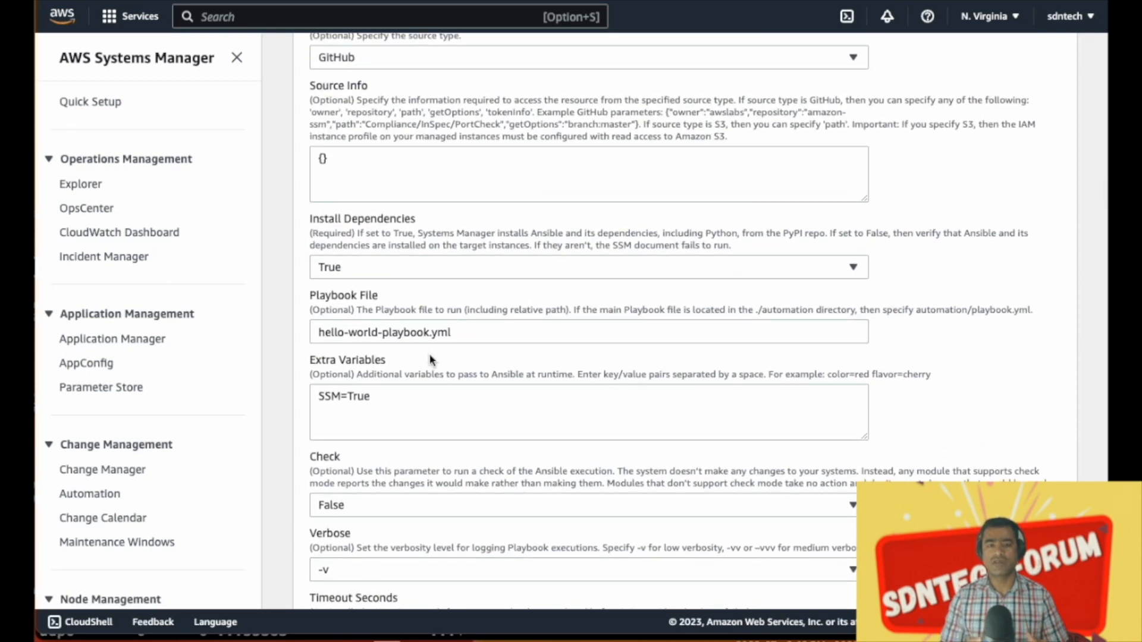
scroll(954, 321, "up", 3)
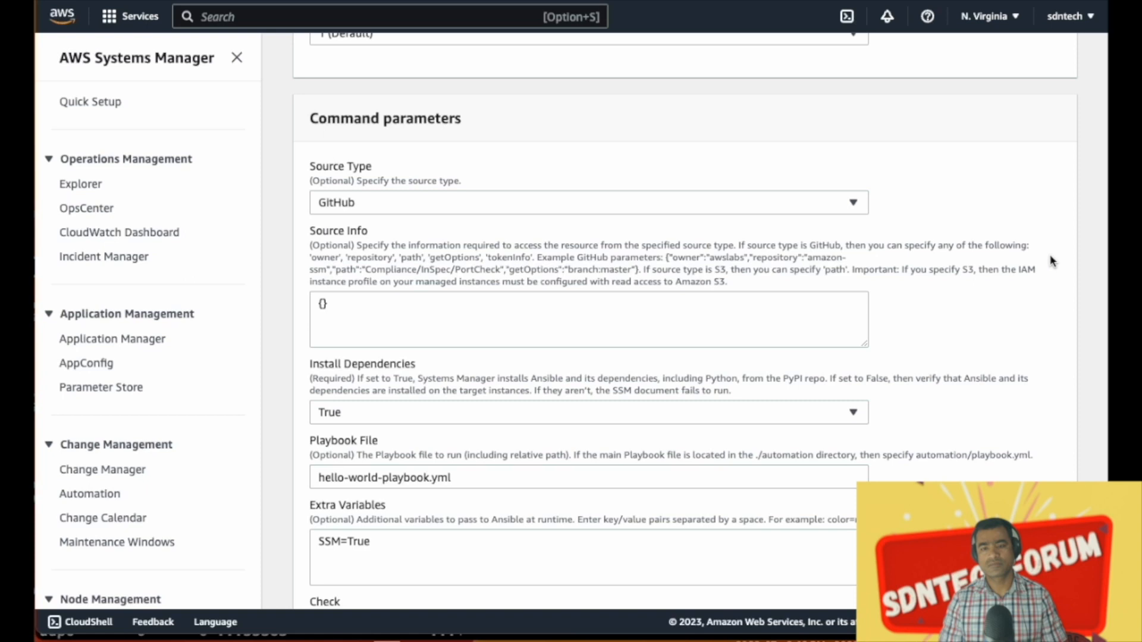
scroll(1051, 260, "up", 2)
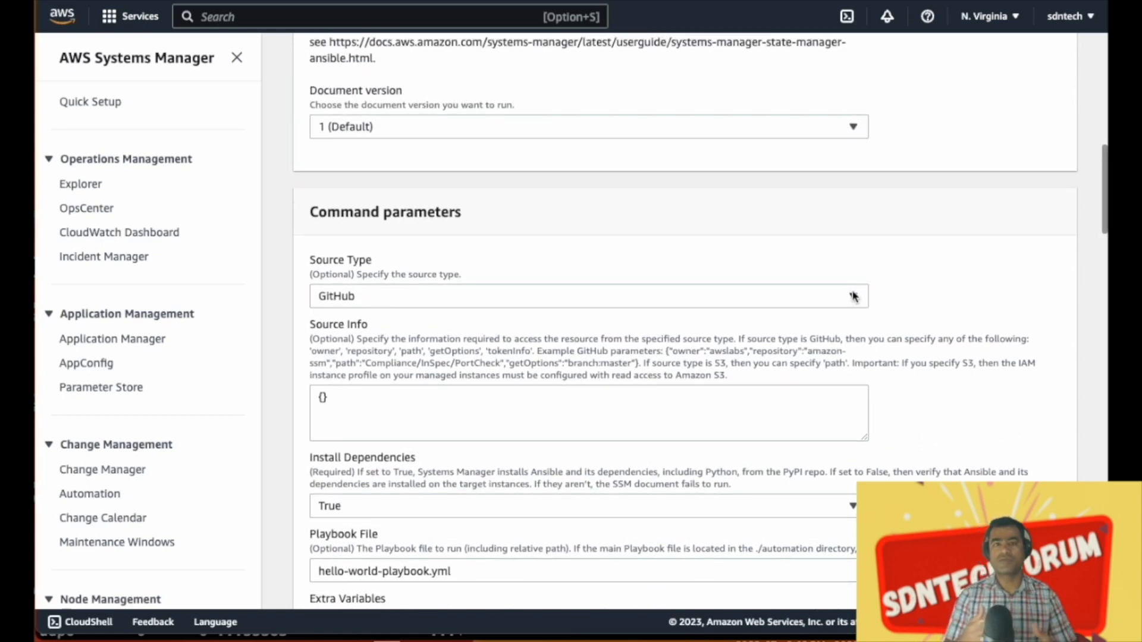
left_click(854, 298)
left_click(854, 298)
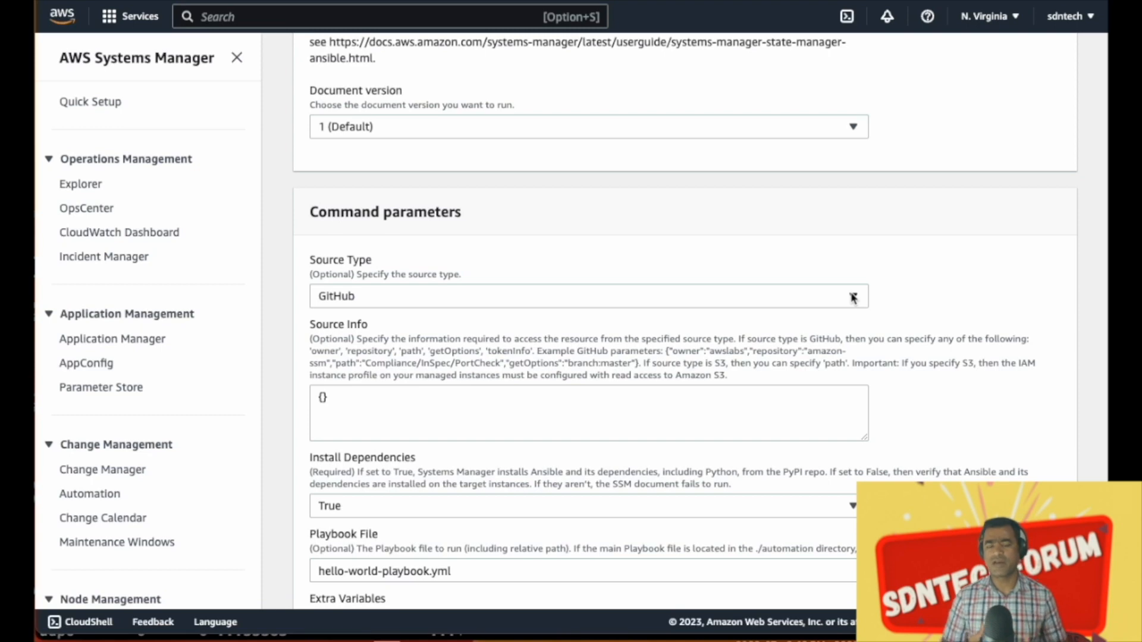
Open the AWS-ApplyAnsiblePlaybooks document, examine its description and full JSON content, and return to the command document list
scroll(853, 297, "up", 10)
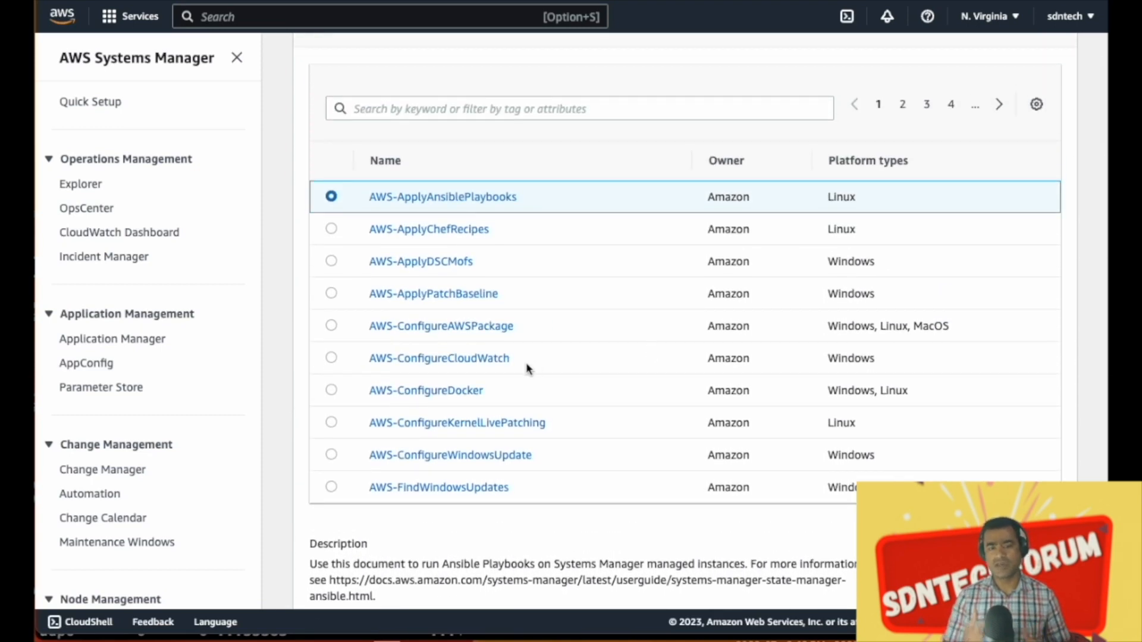
scroll(715, 351, "down", 1)
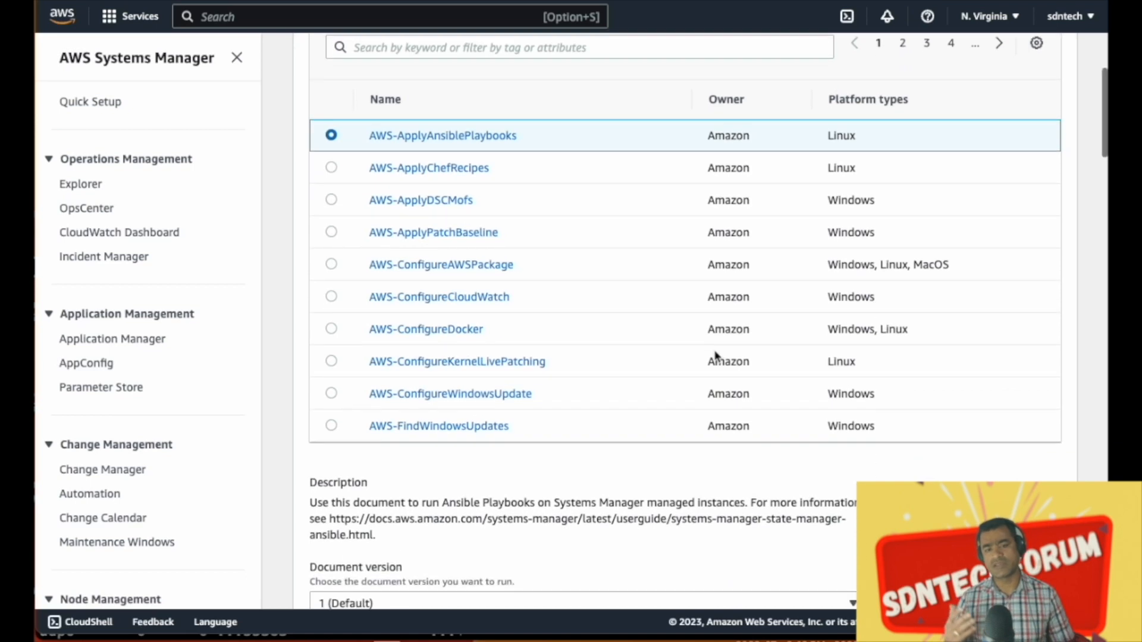
left_click(482, 139)
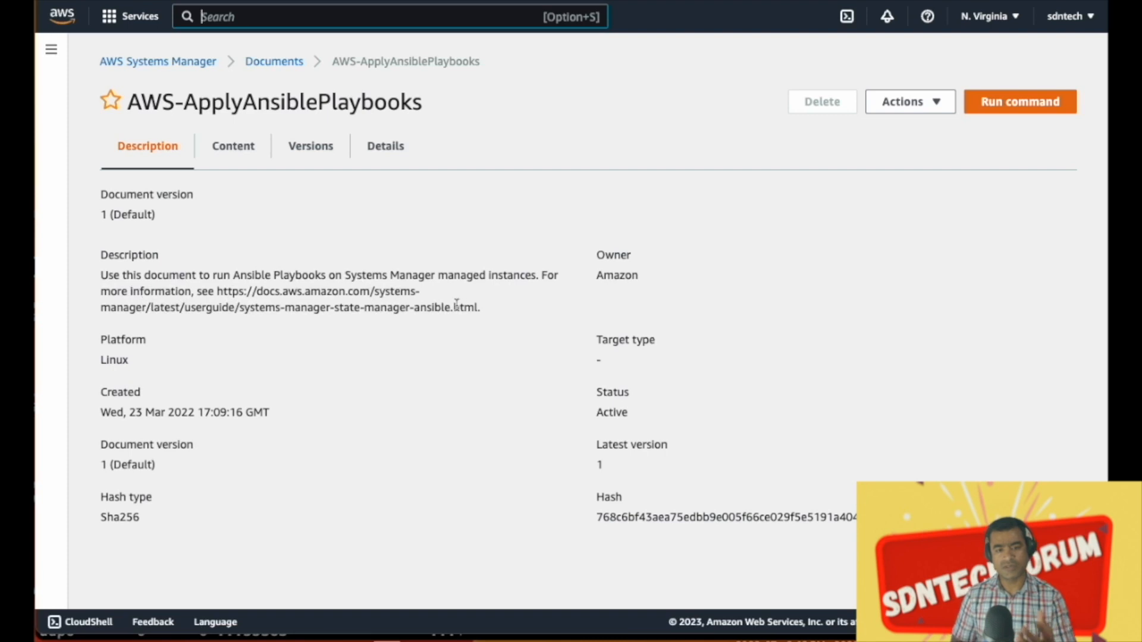
left_click_drag(480, 308, 216, 291)
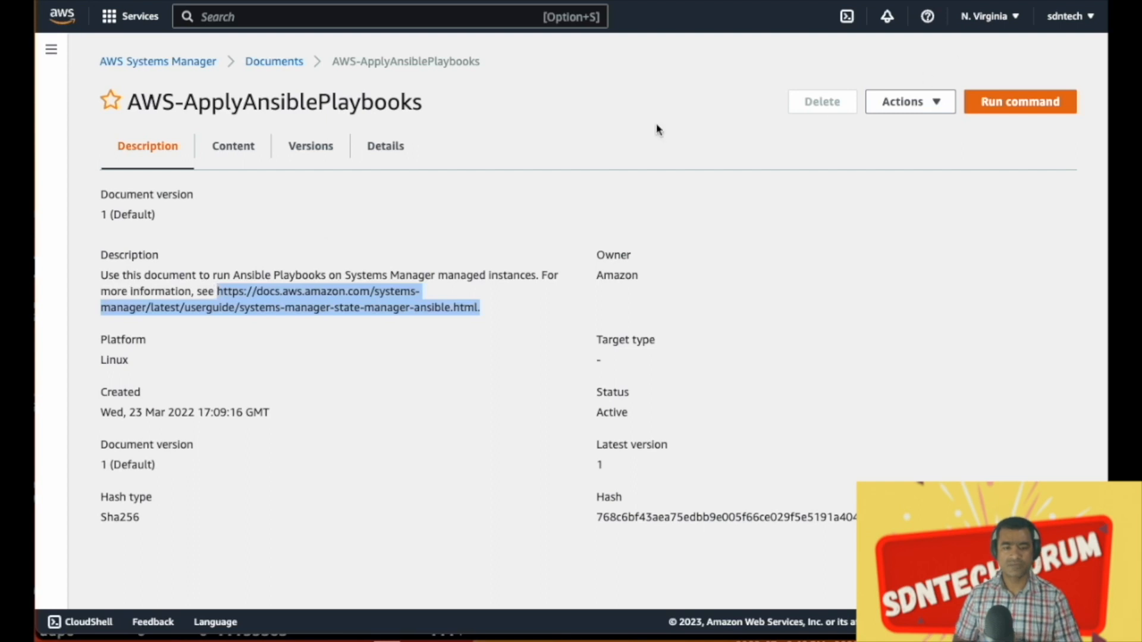
left_click(234, 146)
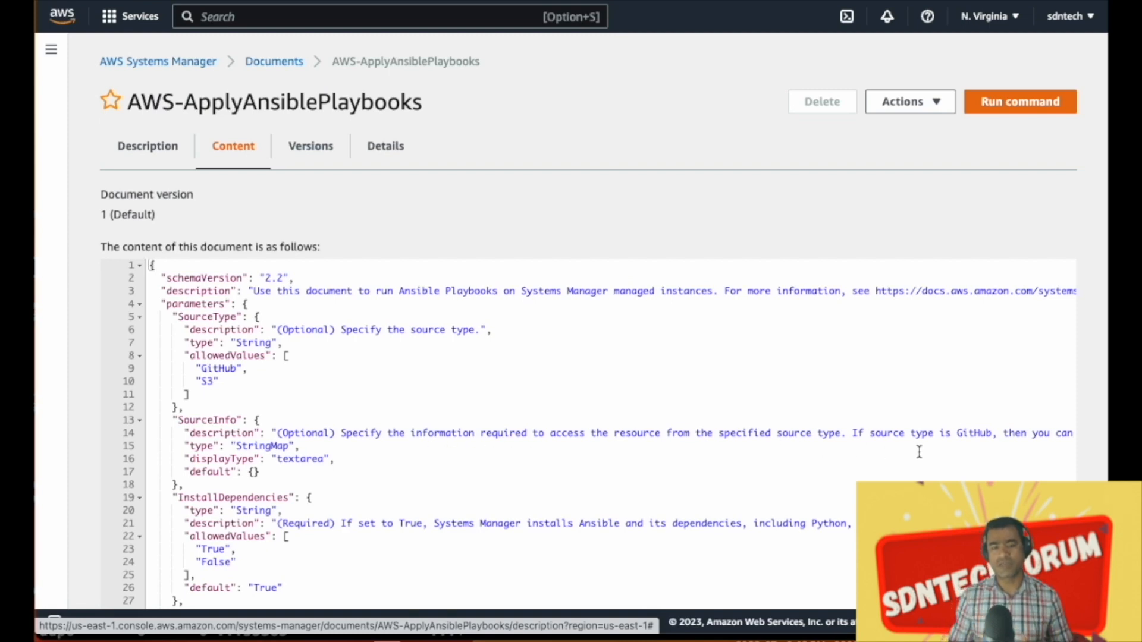
scroll(919, 452, "down", 5)
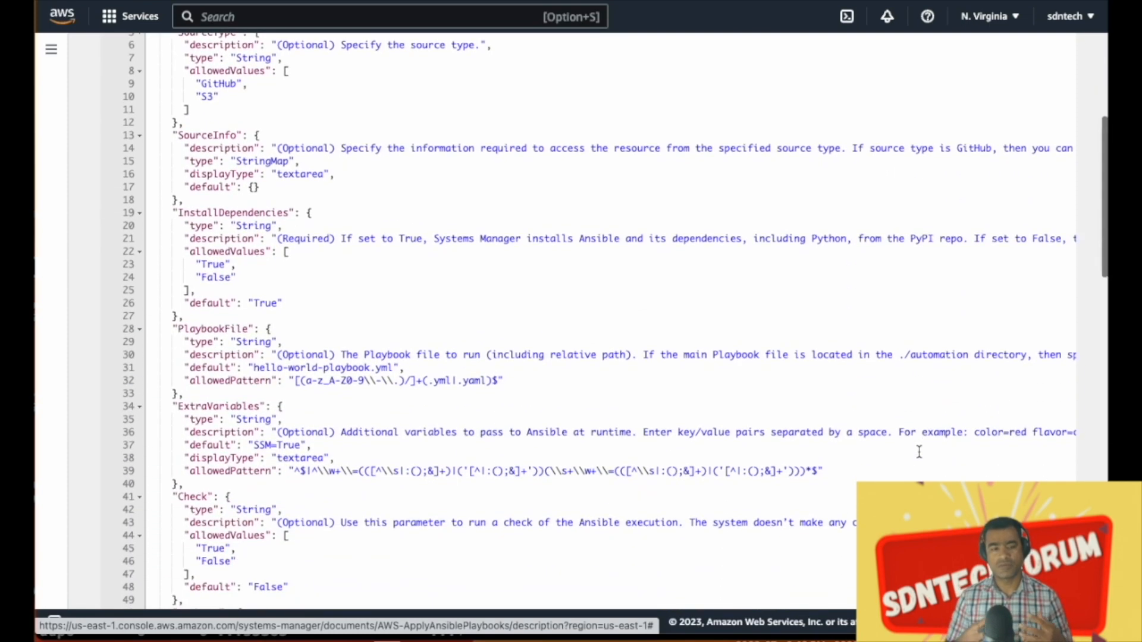
scroll(919, 452, "down", 15)
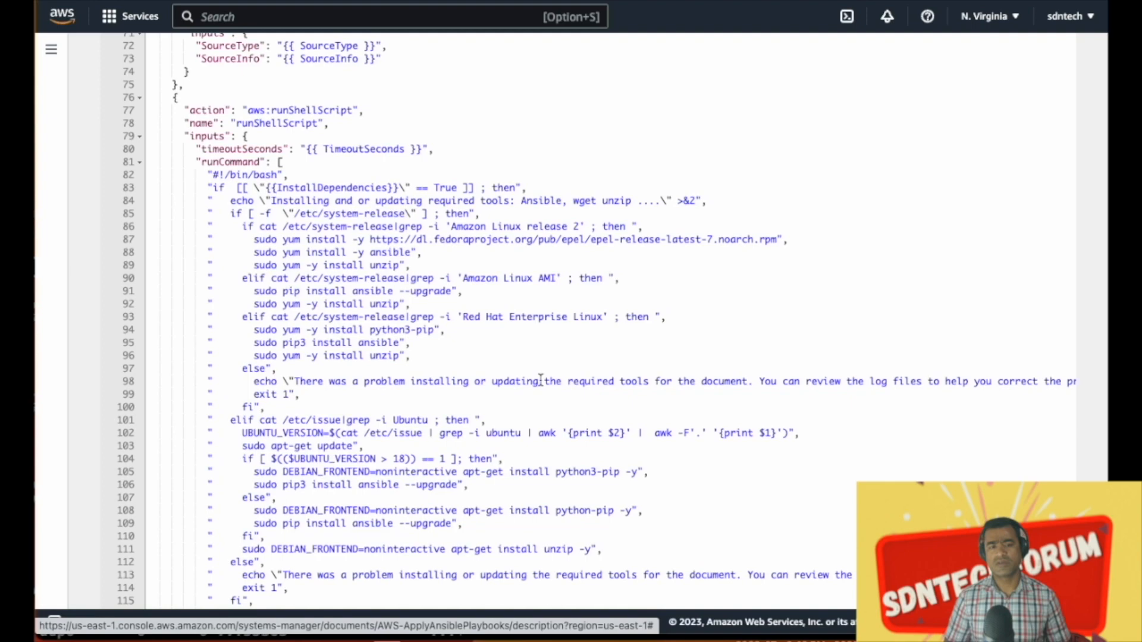
scroll(540, 379, "down", 5)
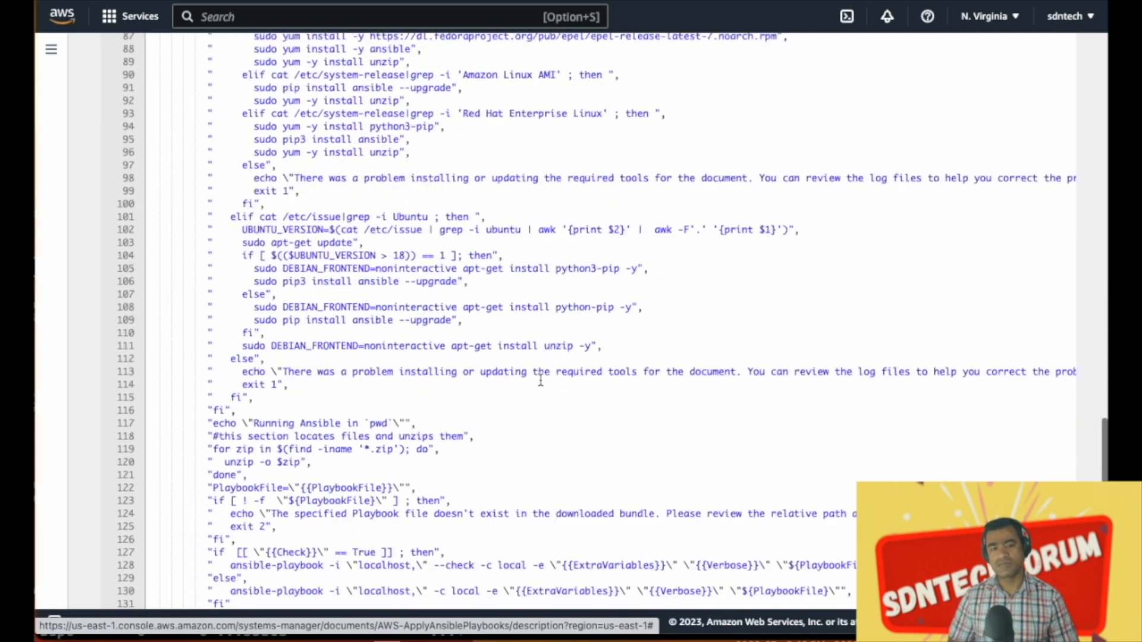
scroll(540, 380, "down", 1)
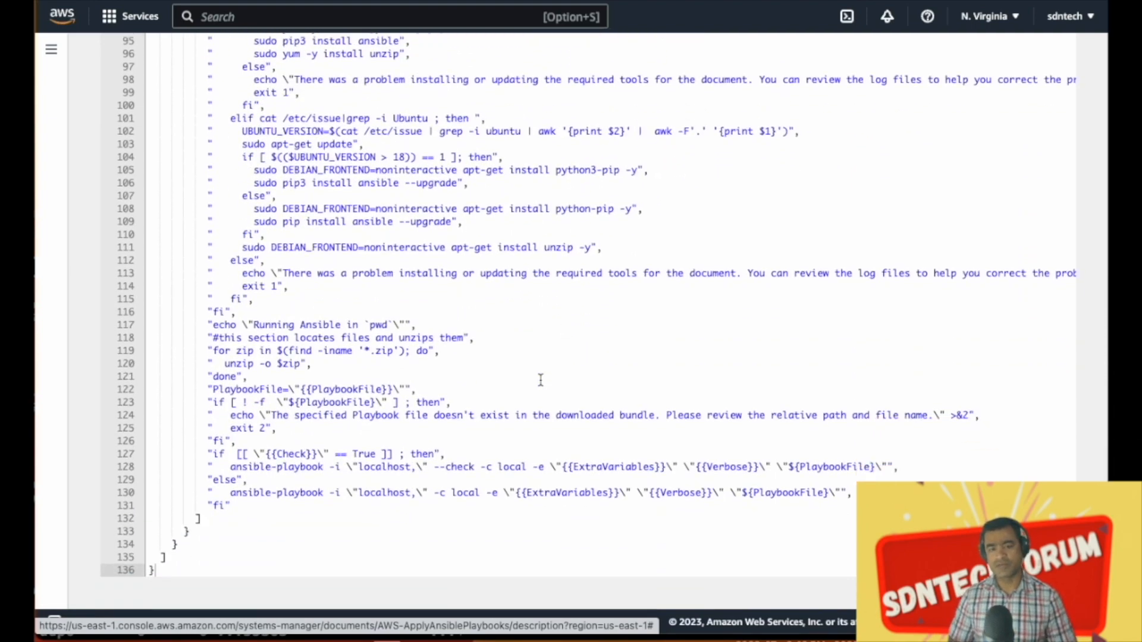
scroll(540, 380, "up", 20)
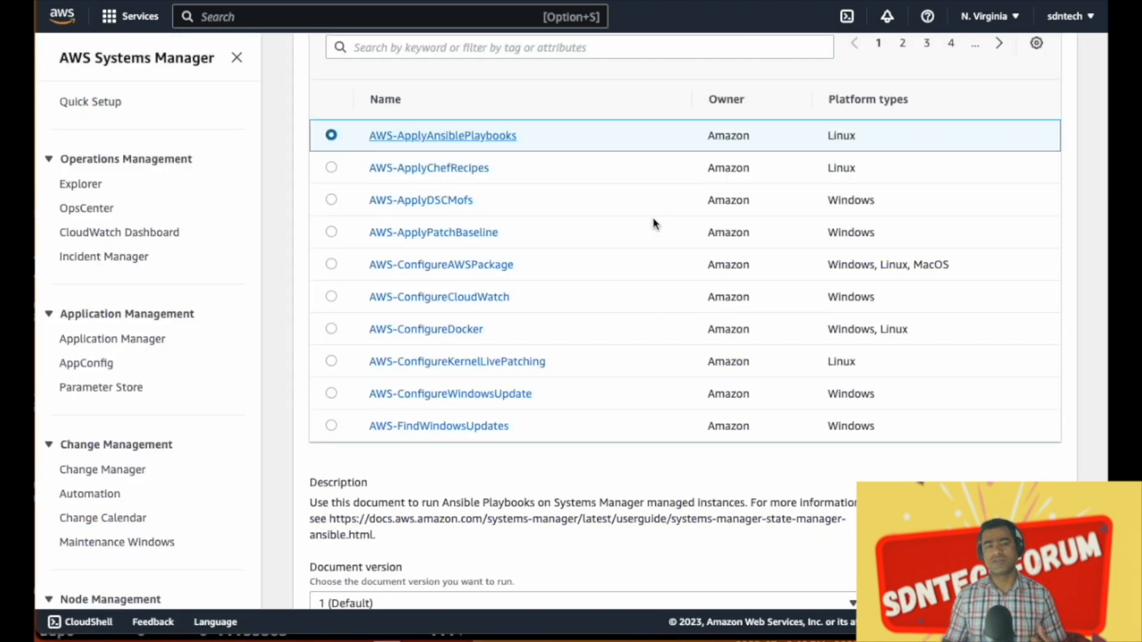
Find AWS-RunShellScript on the third page of command documents, open it and clone it as a new document
scroll(652, 221, "up", 4)
left_click(903, 252)
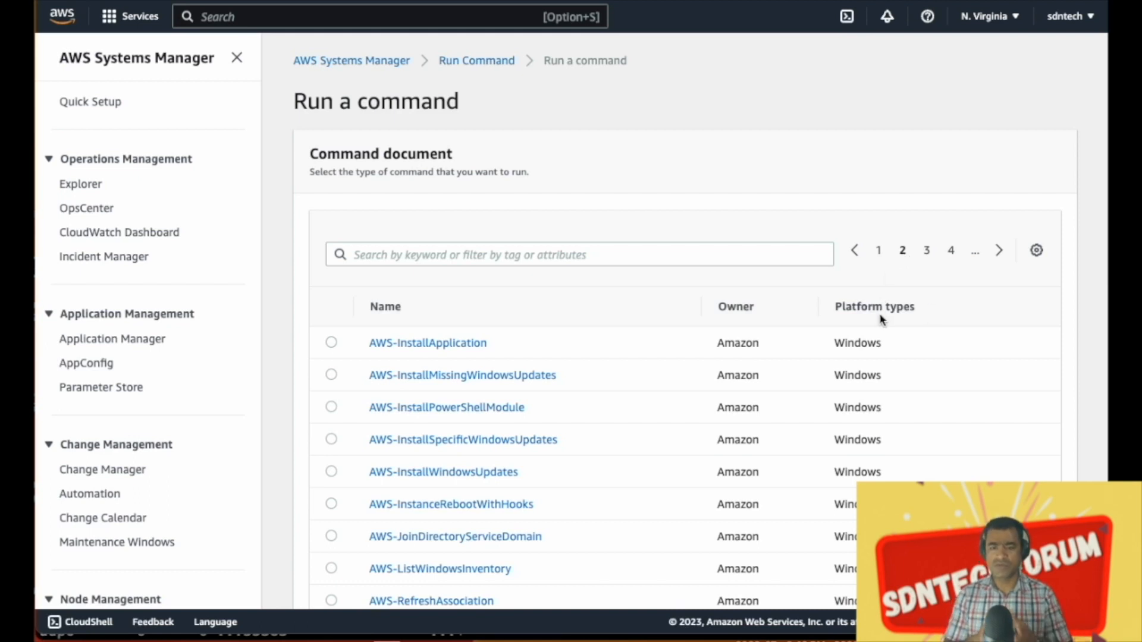
left_click(1038, 252)
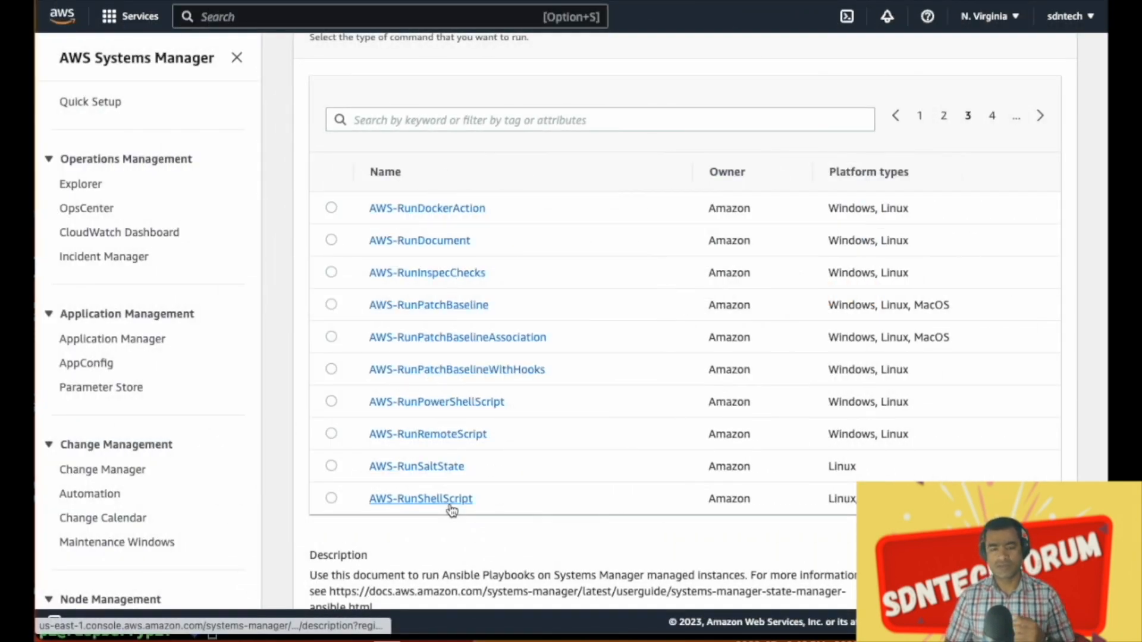
left_click(451, 510)
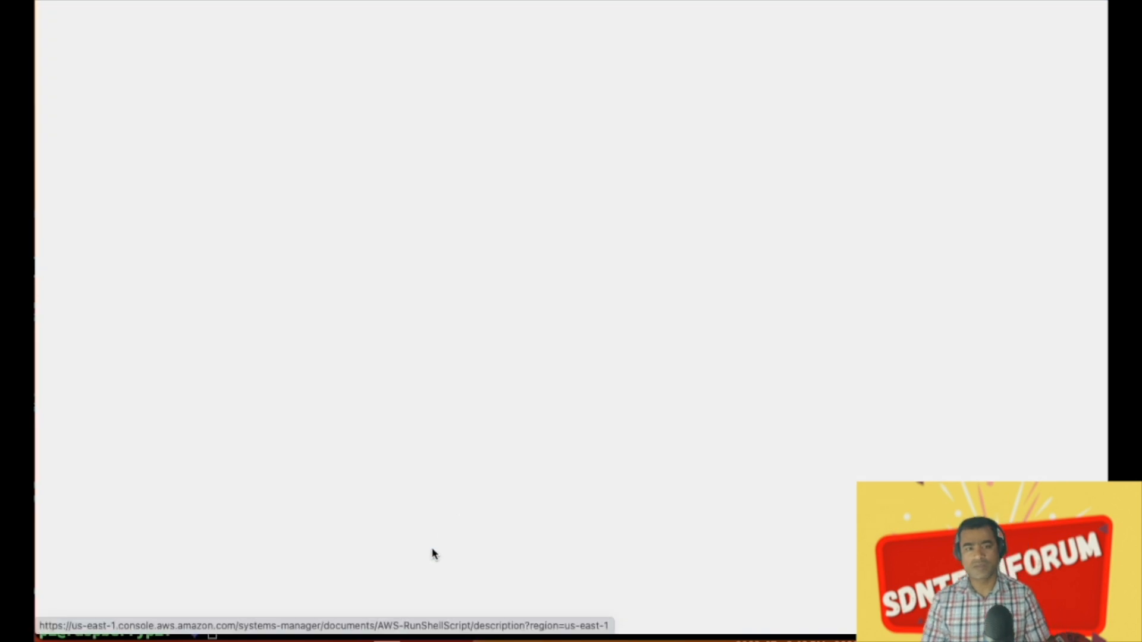
left_click(938, 102)
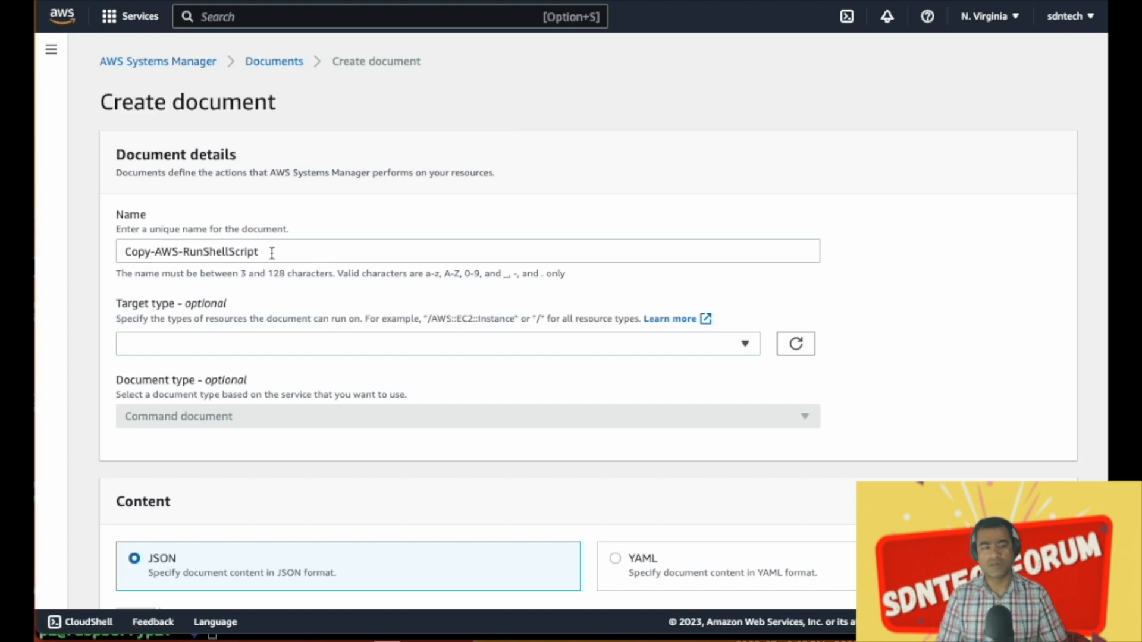
Name the cloned document ListOpenPorts
left_click_drag(272, 253, 116, 262)
type("Lus")
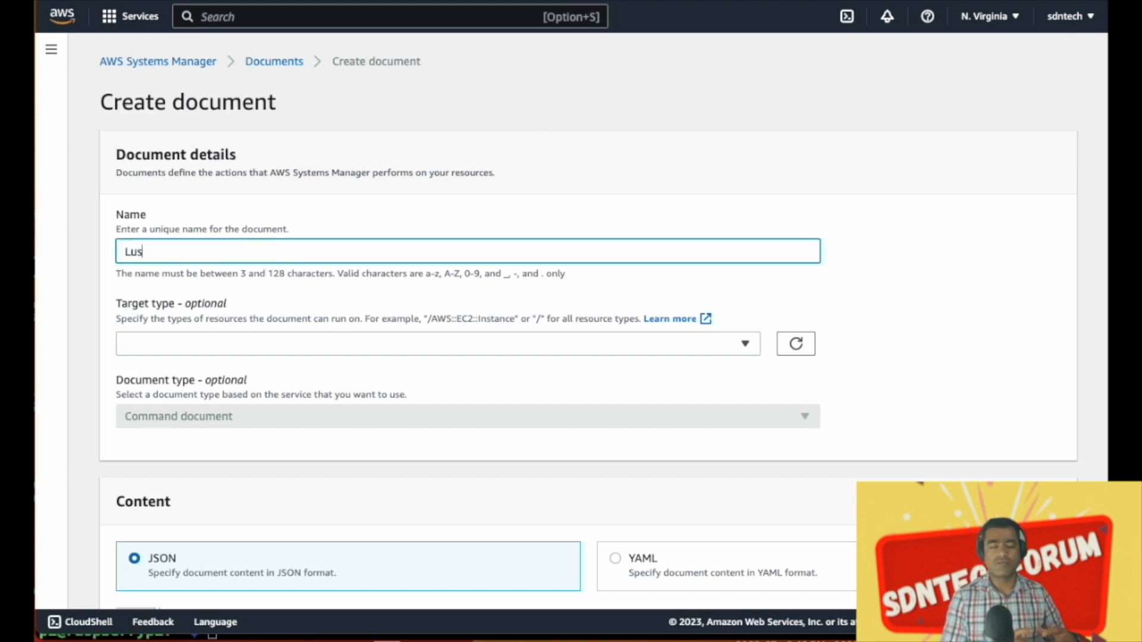
type("ist")
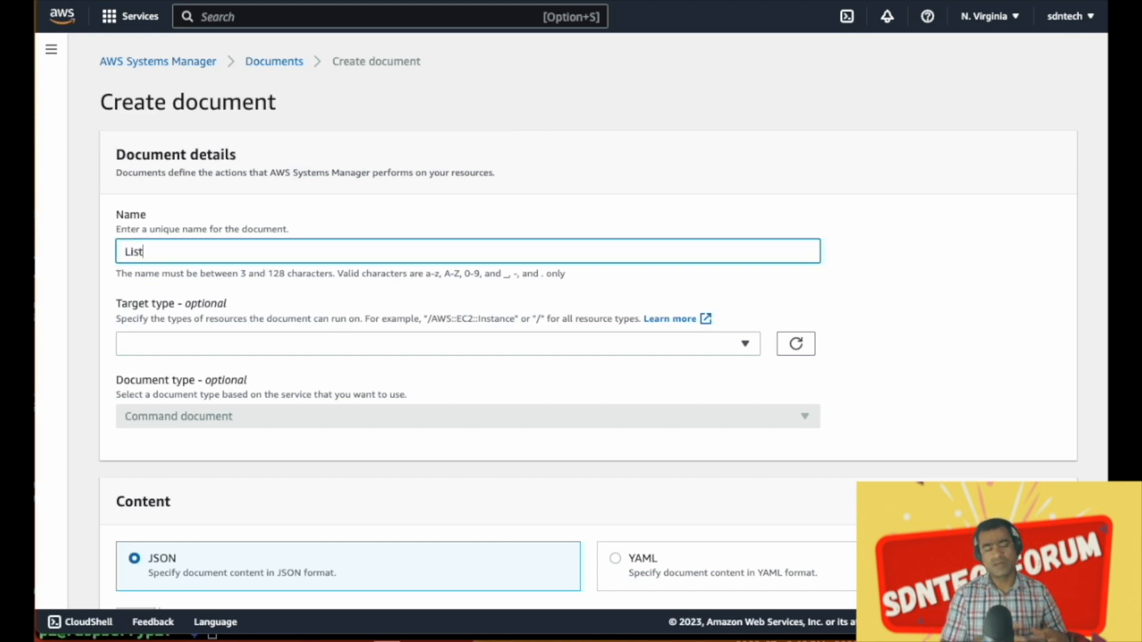
type("OpenPorts")
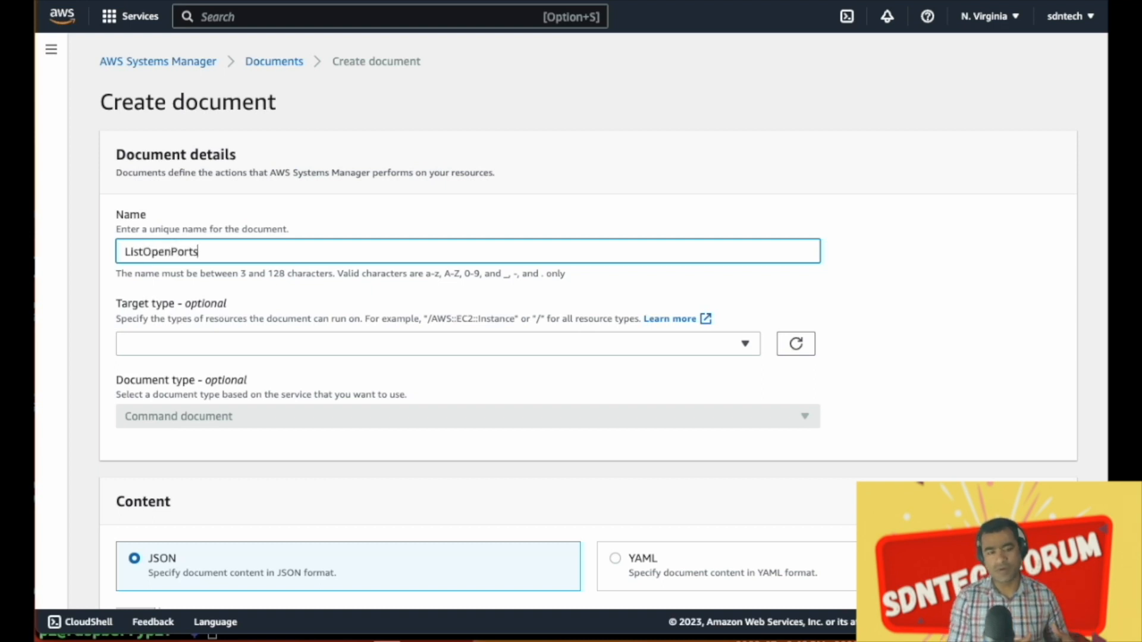
left_click(255, 352)
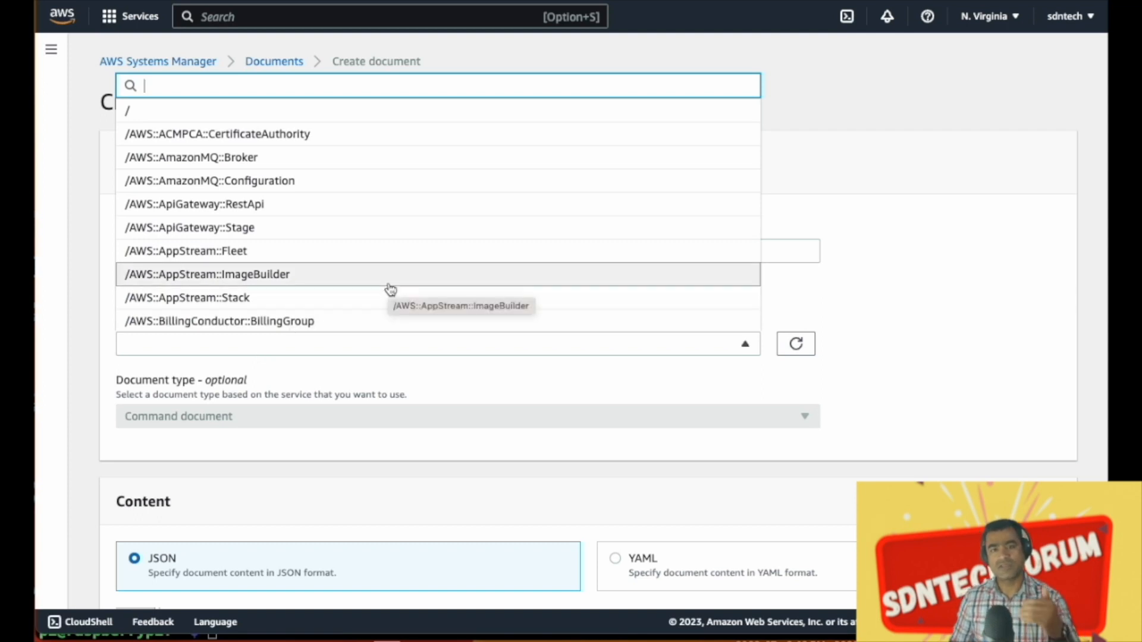
type("lin")
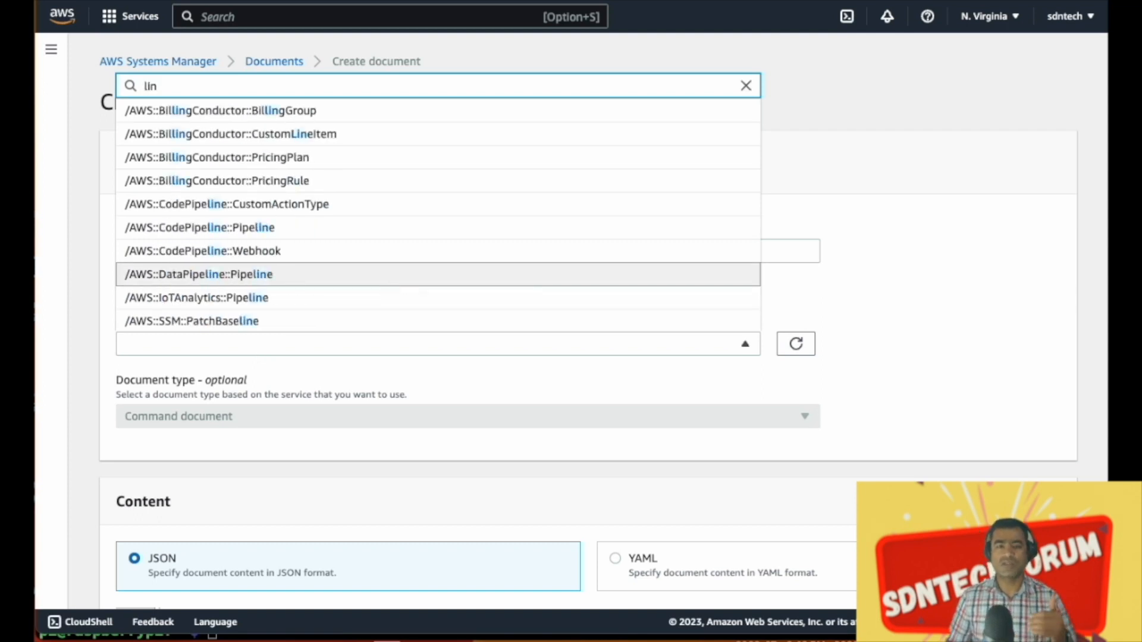
type("ux")
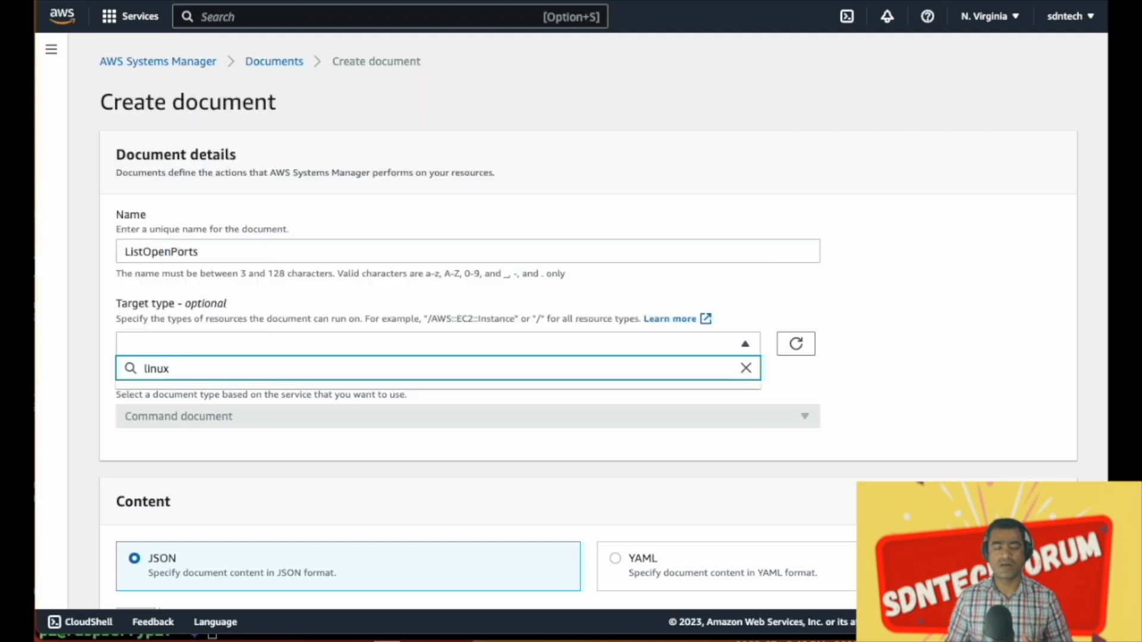
key("BackSpace")
key("BackSpace")
key("BackSpace")
key("BackSpace")
key("BackSpace")
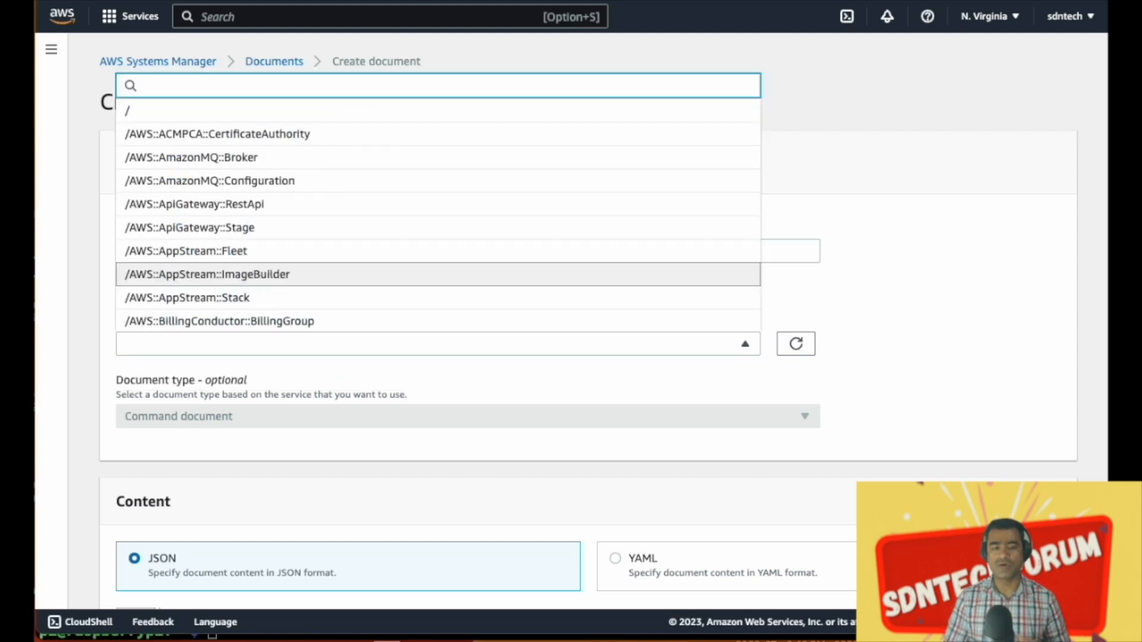
left_click(928, 301)
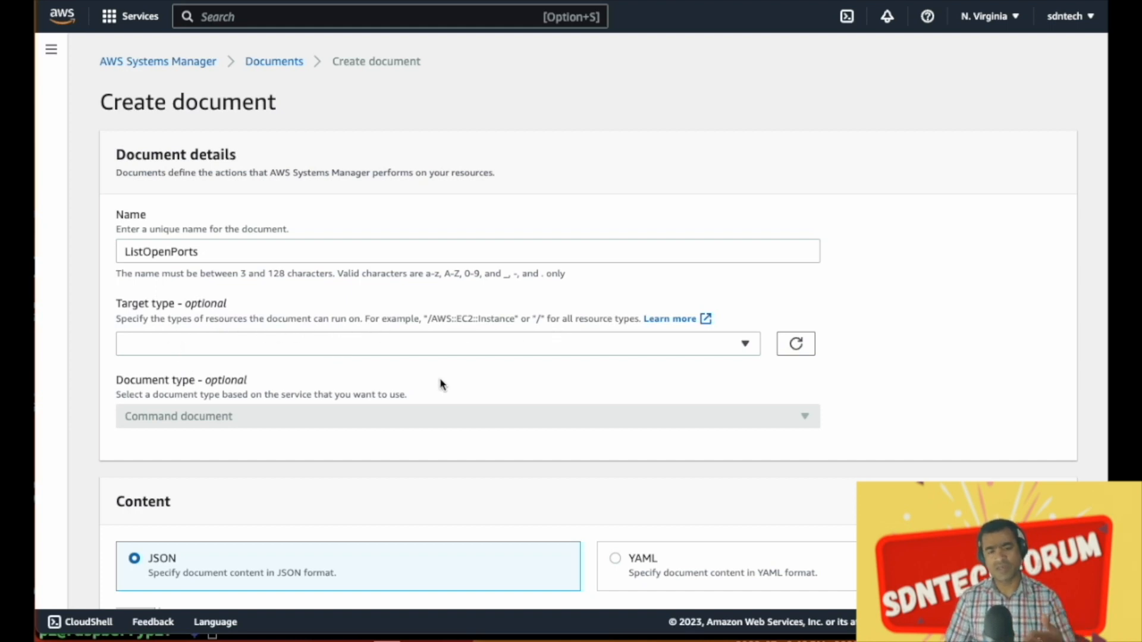
Replace the JSON content with a schema 2.2 cross-platform document running netstat -a on Windows and netstat -lntu on Linux, and create the document
scroll(441, 385, "down", 3)
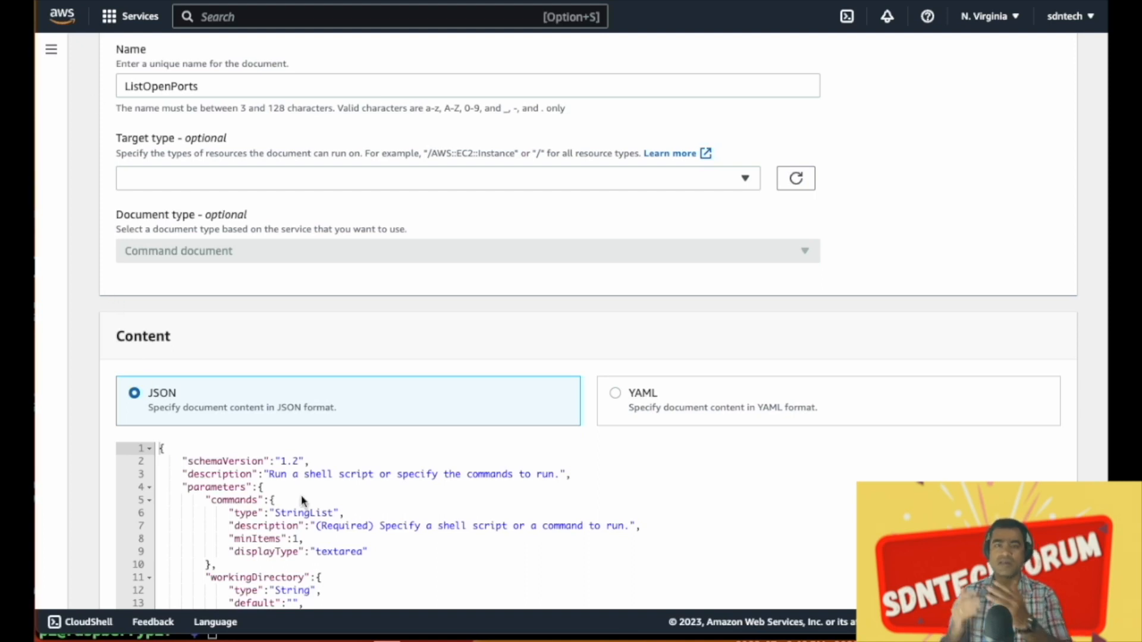
left_click(162, 449)
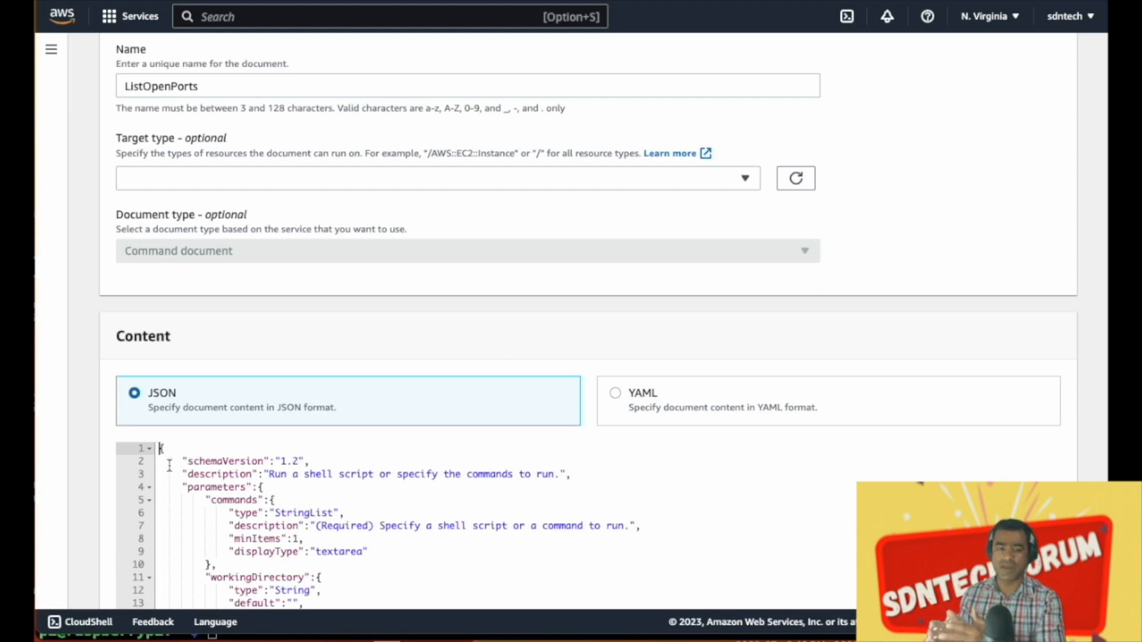
key("super+a")
scroll(366, 537, "down", 8)
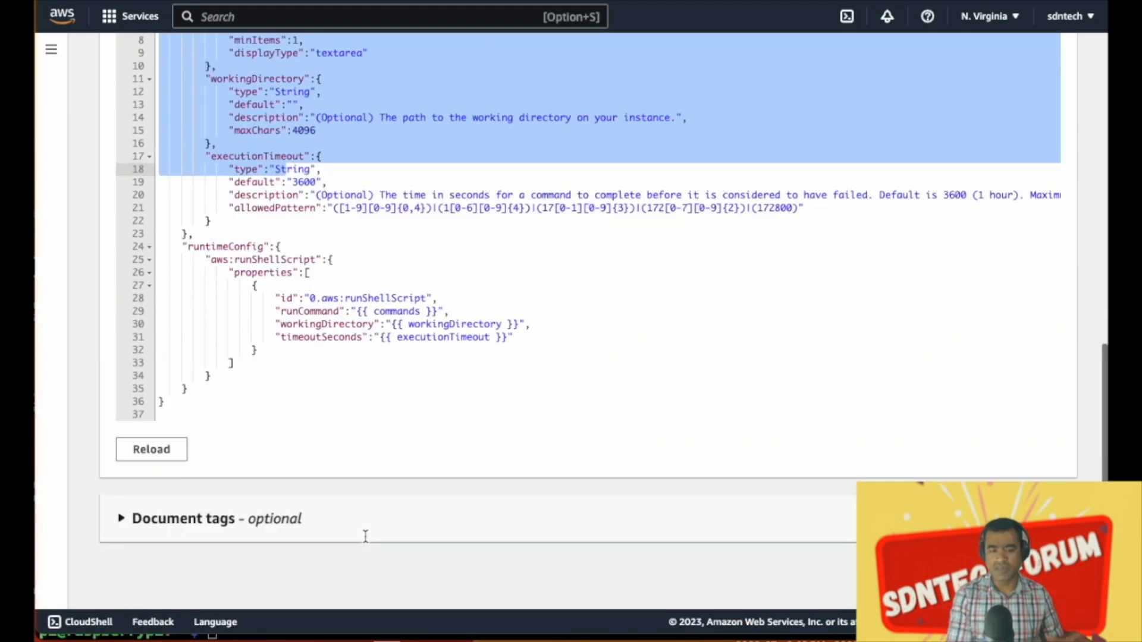
mouse_move(182, 410)
left_mouse_down()
mouse_move(146, 205)
mouse_move(154, 32)
mouse_move(110, 16)
mouse_move(185, 82)
mouse_move(156, 67)
mouse_move(155, 54)
left_mouse_up()
key("BackSpace")
left_click_drag(194, 267, 153, 169)
key("BackSpace")
type("{   \"schemaVersion\":\"2.2\",   \"description\":\"Cross-platform demo document\",   \"mainSteps\": [     {       \"action\":\"aws:runPowerShellScript\",       \"precondition\": {           \"StringEquals\": [\"platformType\", \"Windows\"]       },       \"name\":\"WindowsOpenPorts\",       \"inputs\": {         \"runCommand\": [\"netstat -a\"]       }     },     {         \"action\":\"aws:runShellScript\",         \"precondition\": {             \"StringEquals\": [\"platformType\", \"Linux\"]         },         \"name\":\"LinuxOpenPorts\",         \"inputs\": {             \"runCommand\": [\"netstat -lntu\"]         }     }   ] }")
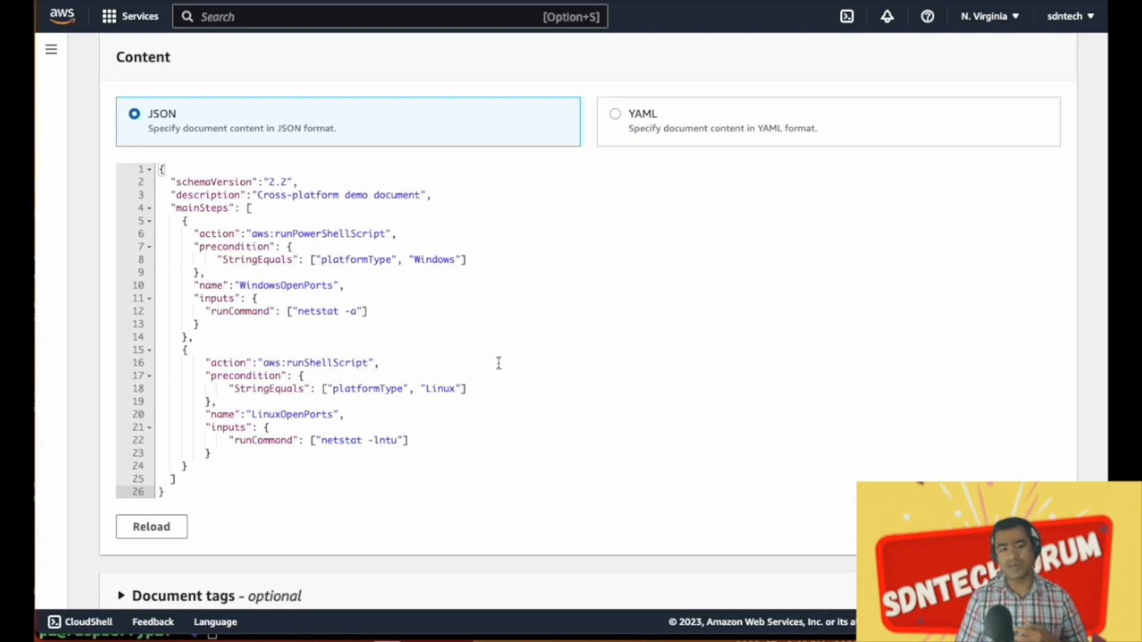
scroll(591, 400, "down", 2)
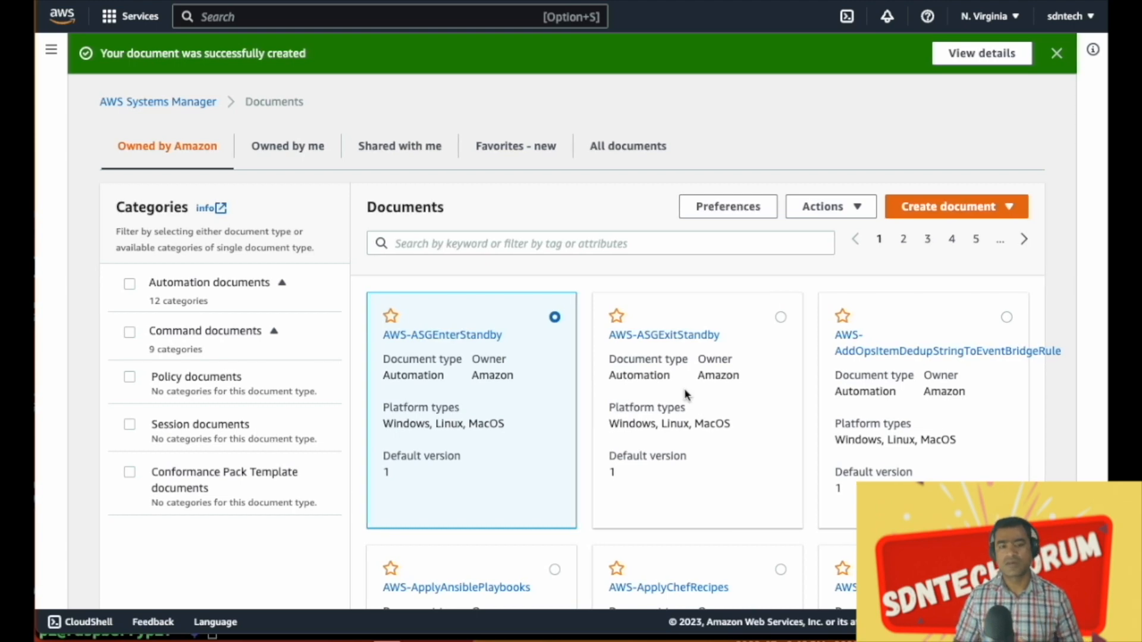
Show the documents owned by this account and mark ListOpenPorts as a favorite
scroll(687, 394, "down", 3)
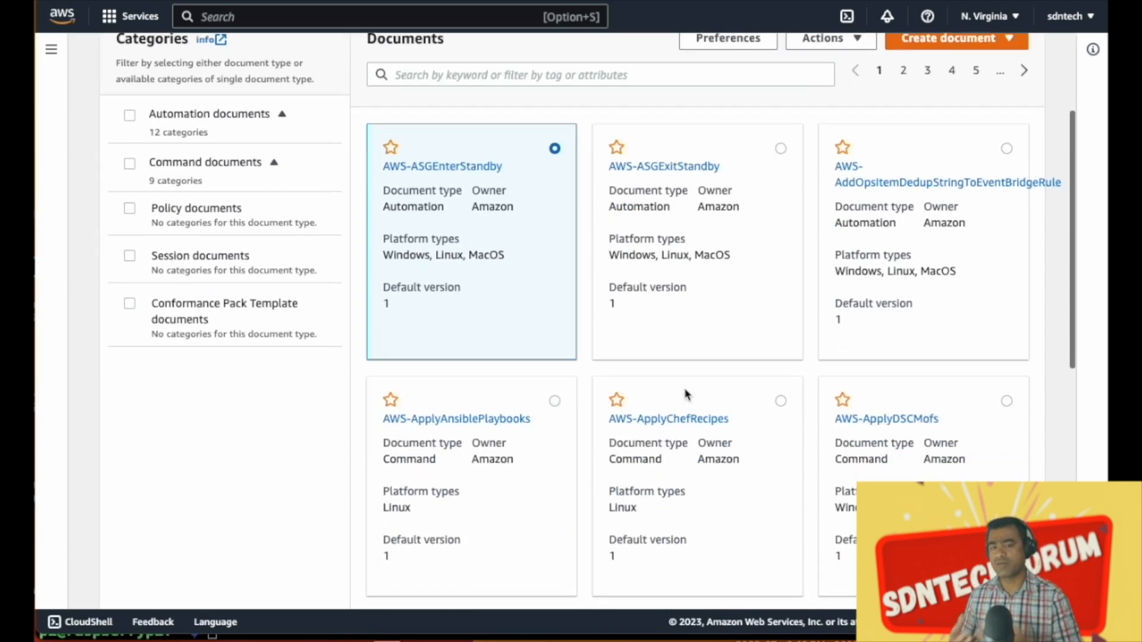
scroll(687, 394, "up", 3)
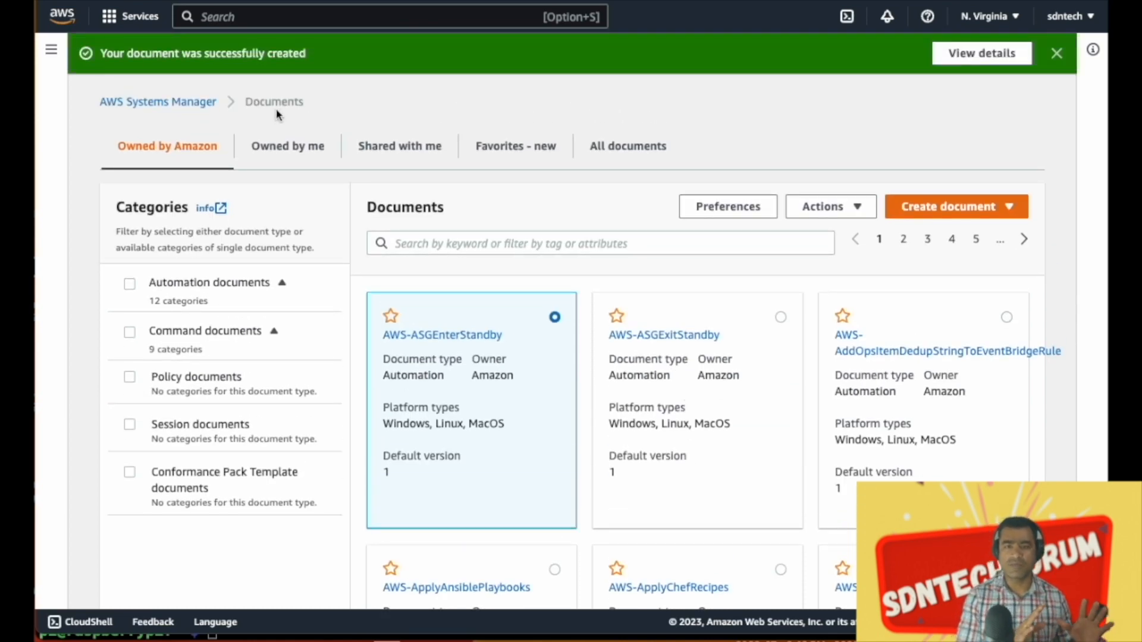
left_click(302, 154)
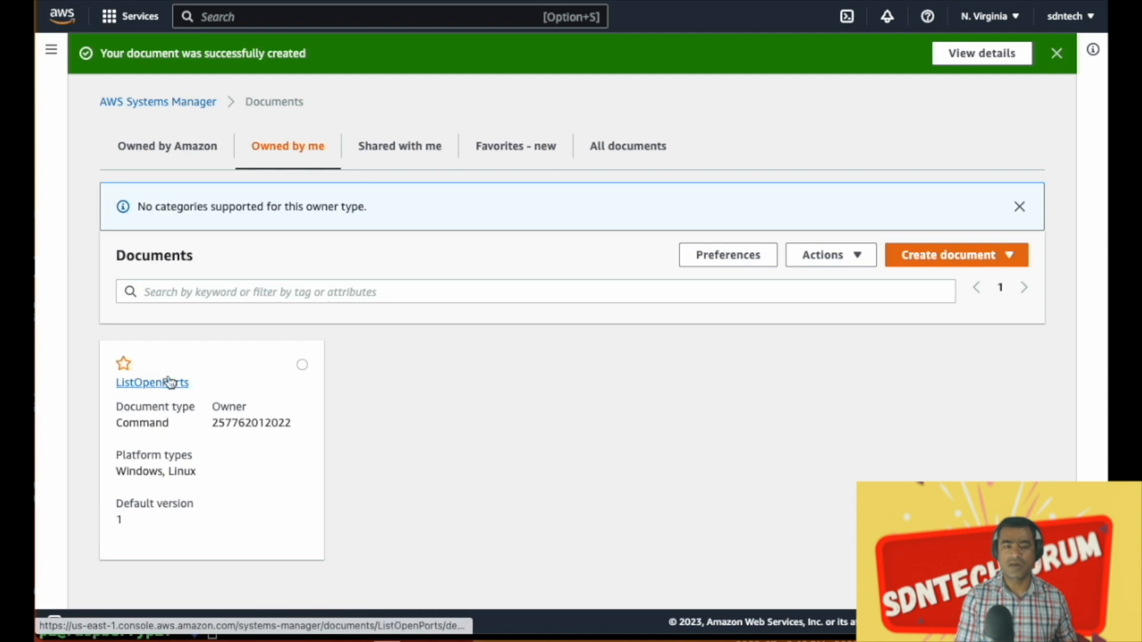
left_click(123, 363)
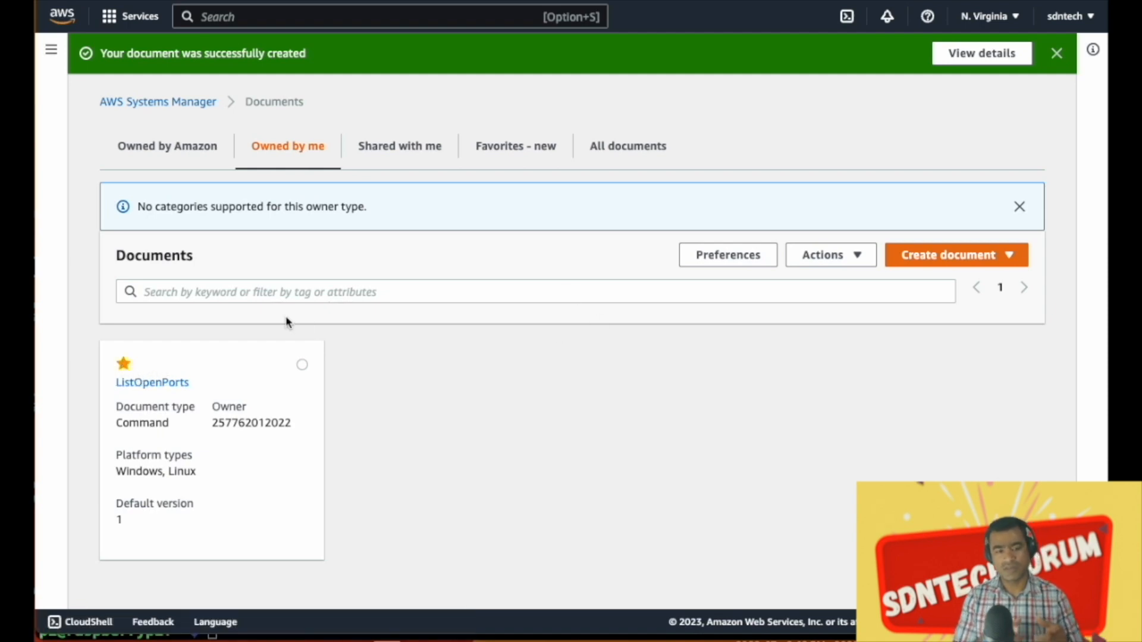
Search the AWS console for "run comm" and open the Run Command feature of Systems Manager
left_click(164, 107)
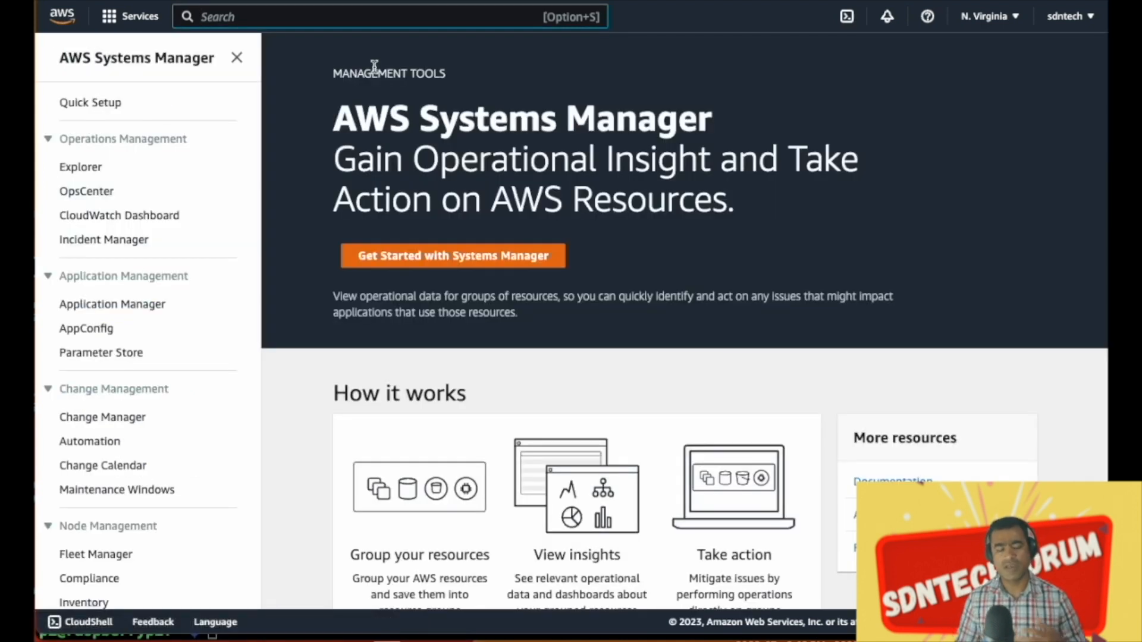
left_click(343, 14)
type("run comm")
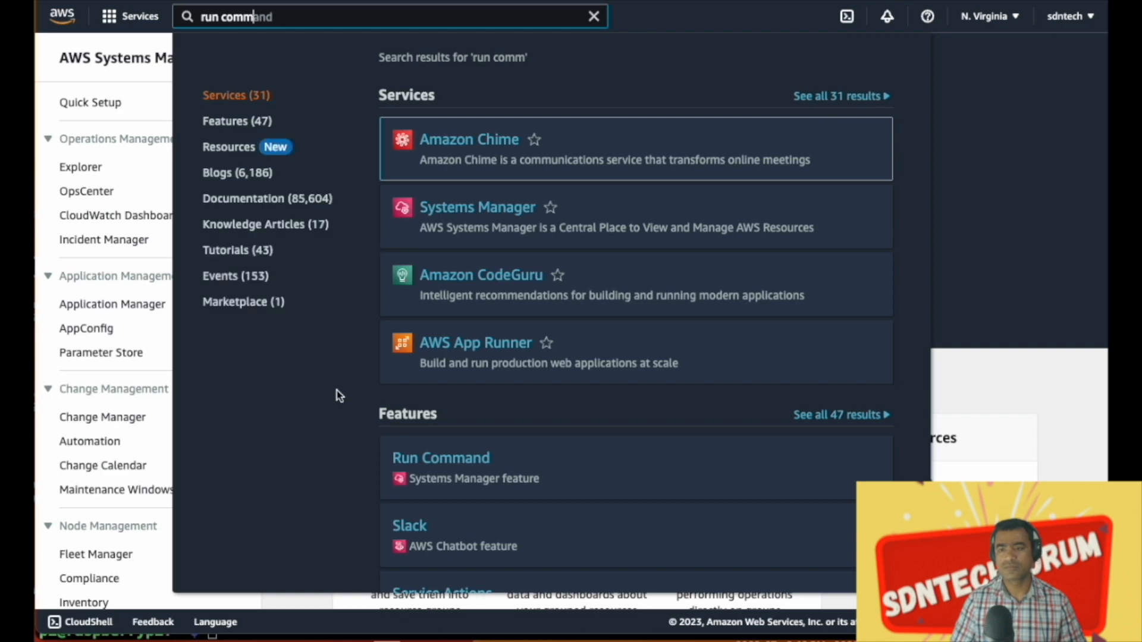
left_click(464, 470)
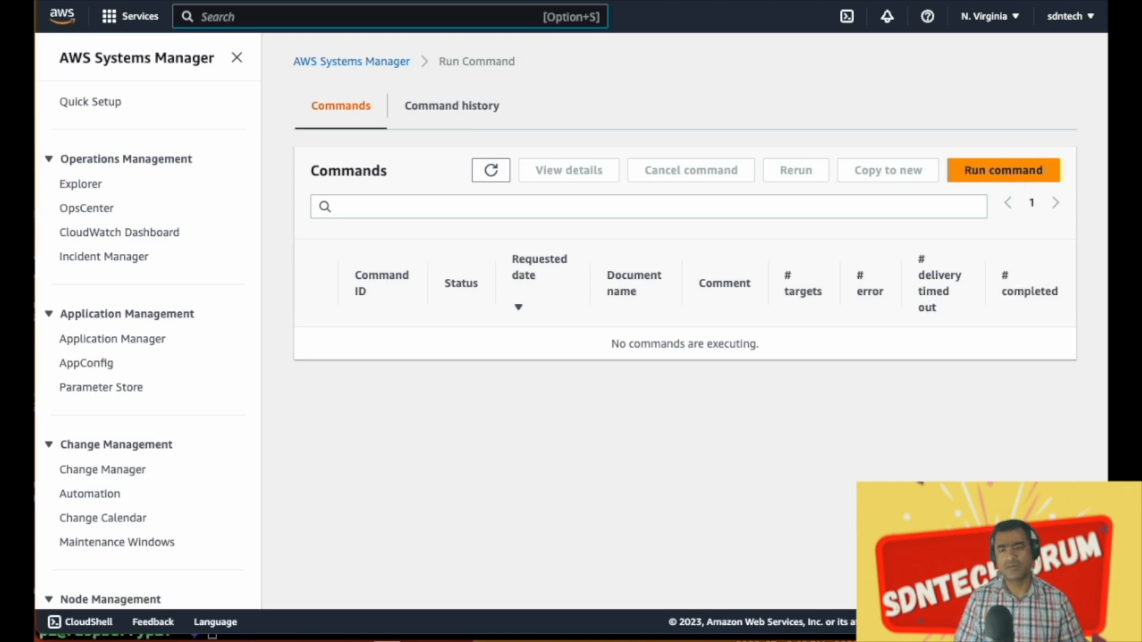
Start a new command, filter the command documents by "list" and select ListOpenPorts
left_click(1008, 171)
left_click(408, 257)
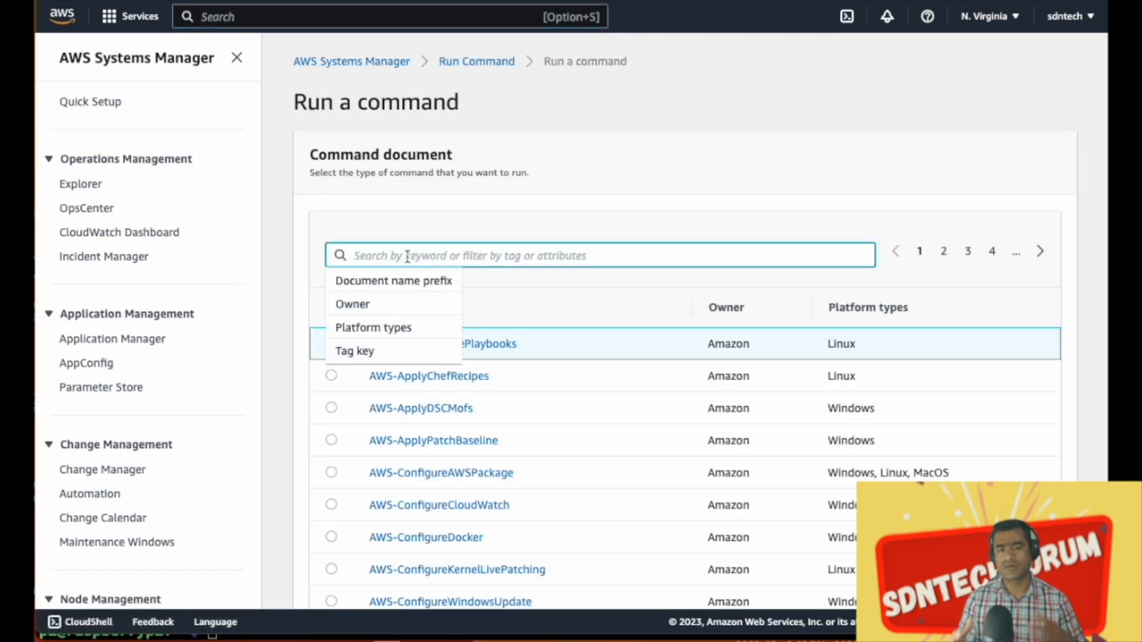
type("list")
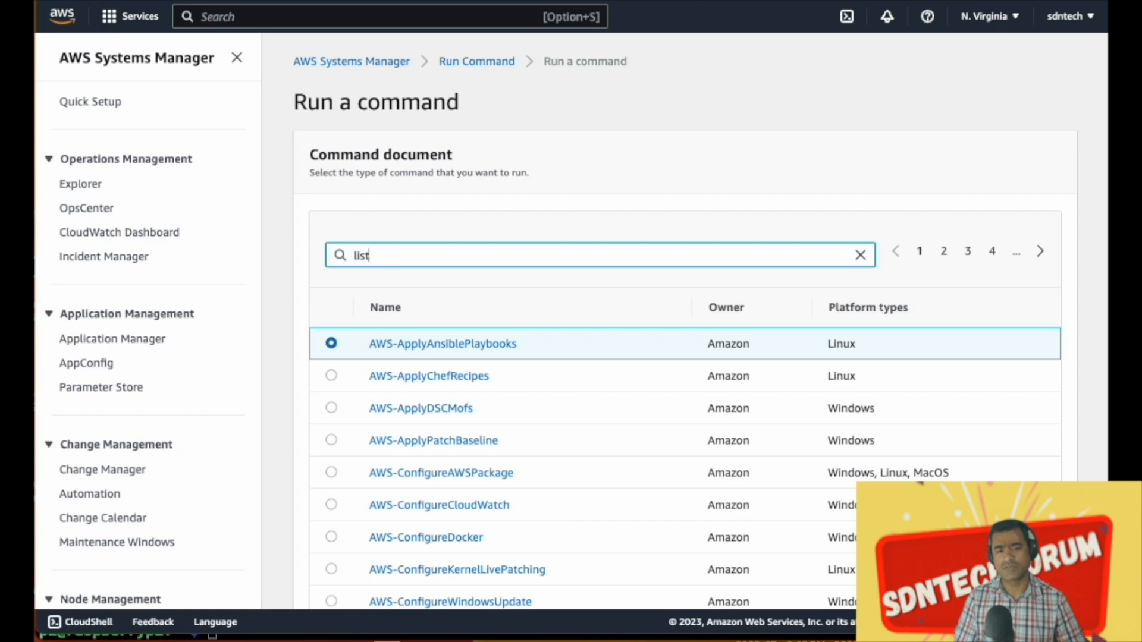
key("Return")
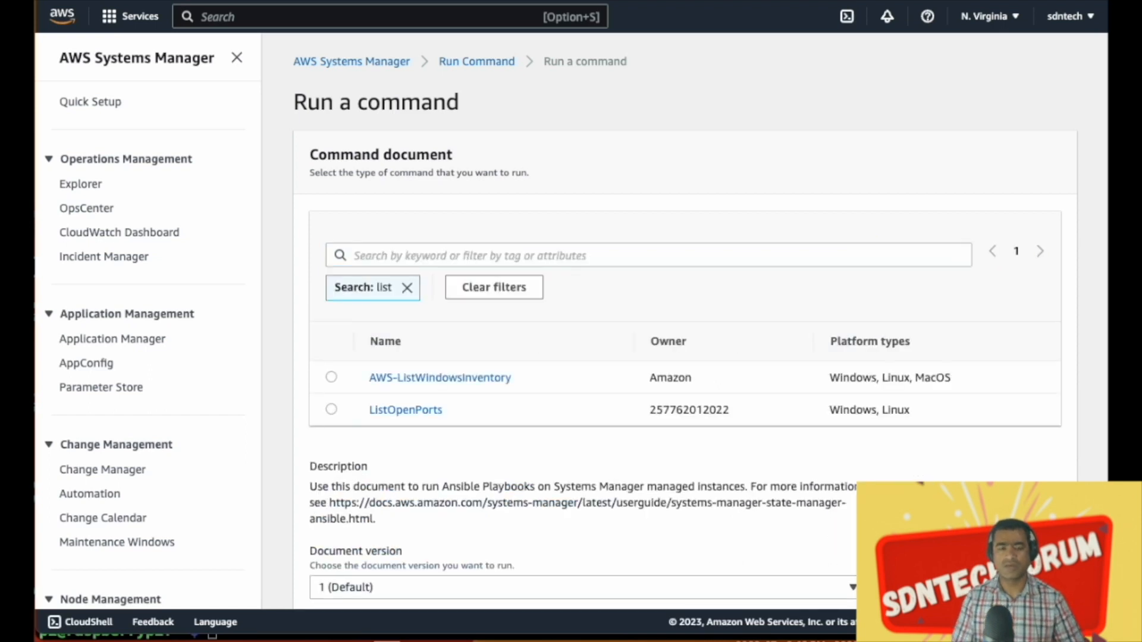
left_click(332, 410)
Set the target selection to manually chosen instances and send the command output to the S3 bucket sdntech-awscrashcourse
scroll(731, 340, "down", 8)
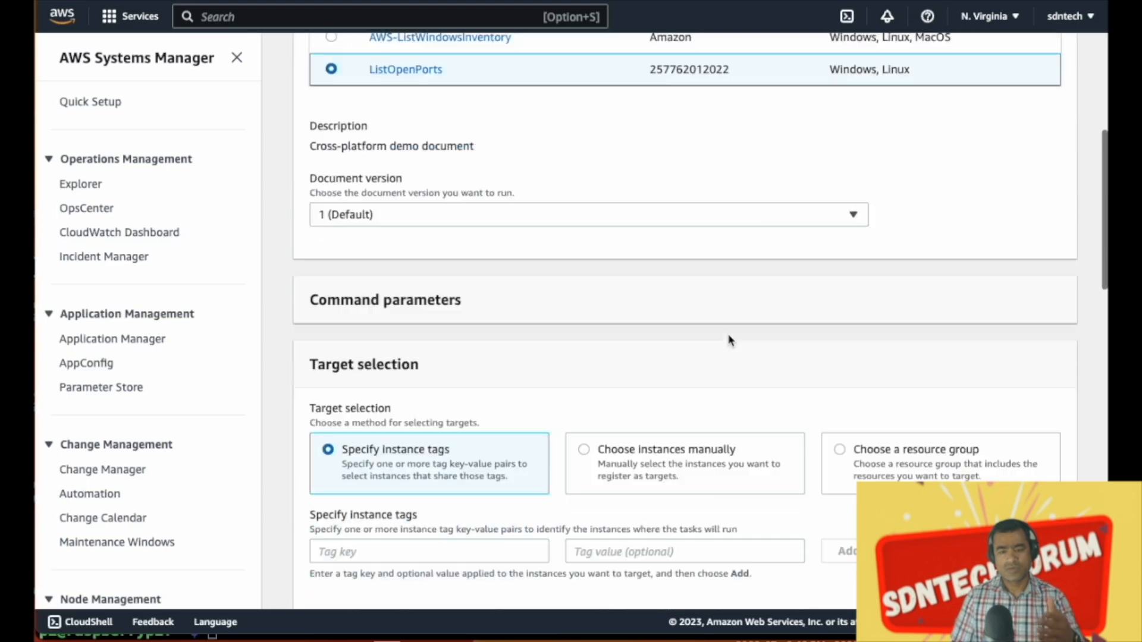
left_click(584, 321)
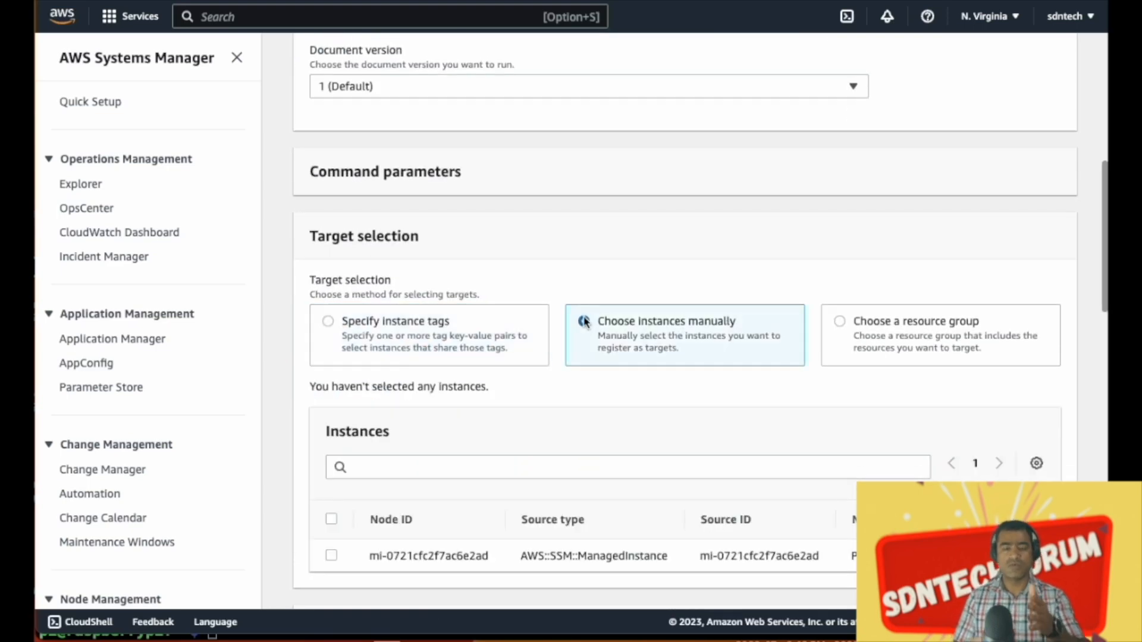
scroll(737, 294, "down", 3)
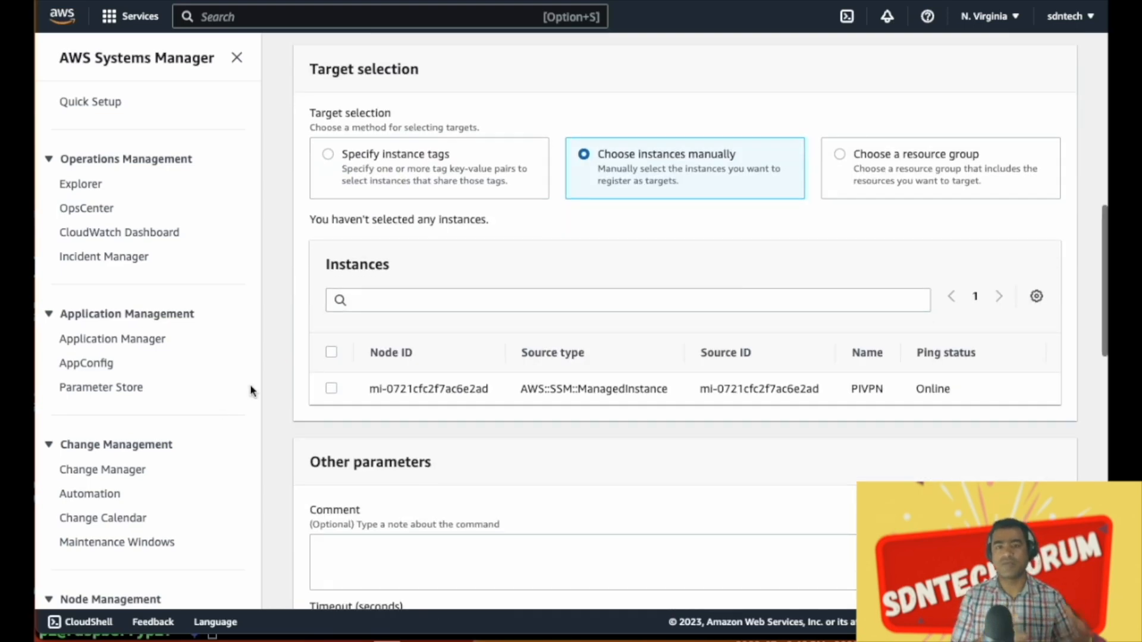
scroll(754, 388, "down", 9)
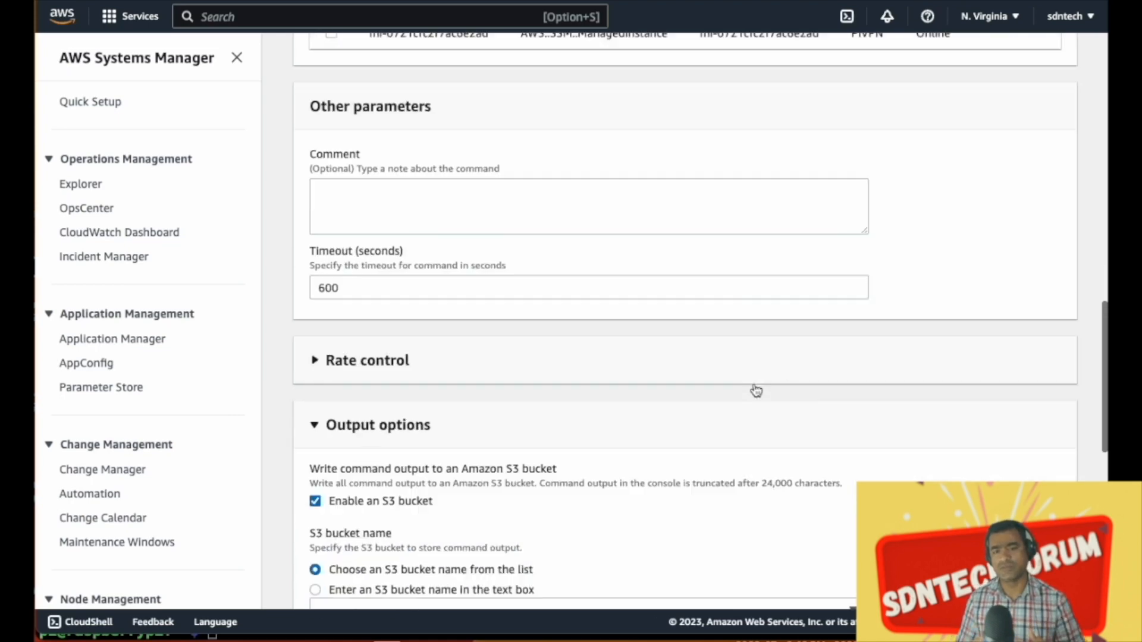
scroll(754, 388, "down", 4)
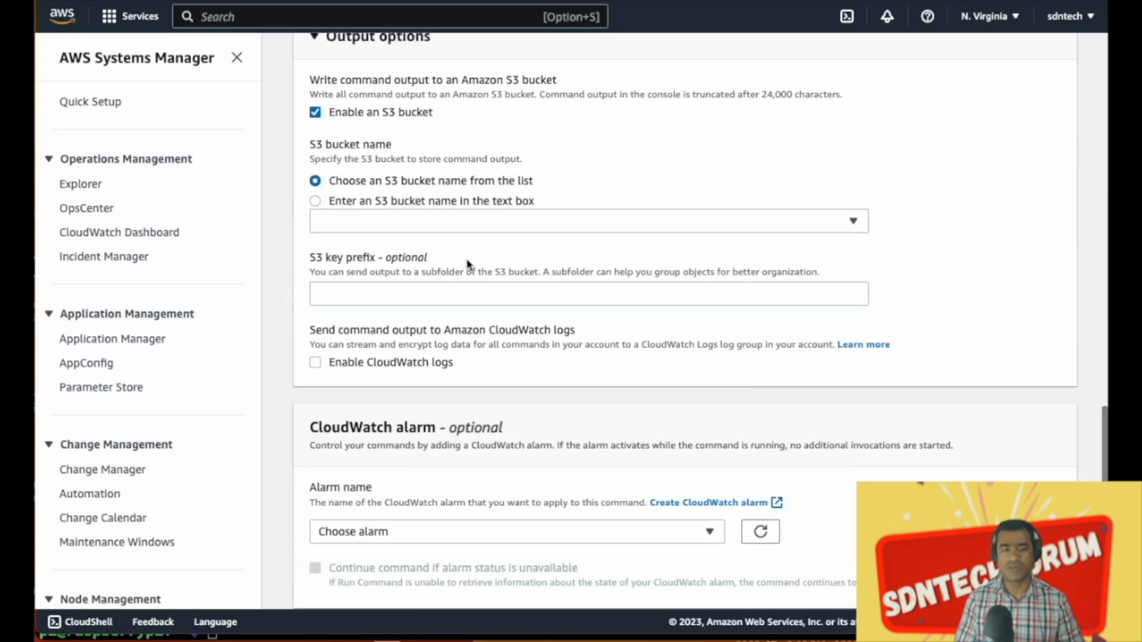
left_click(517, 222)
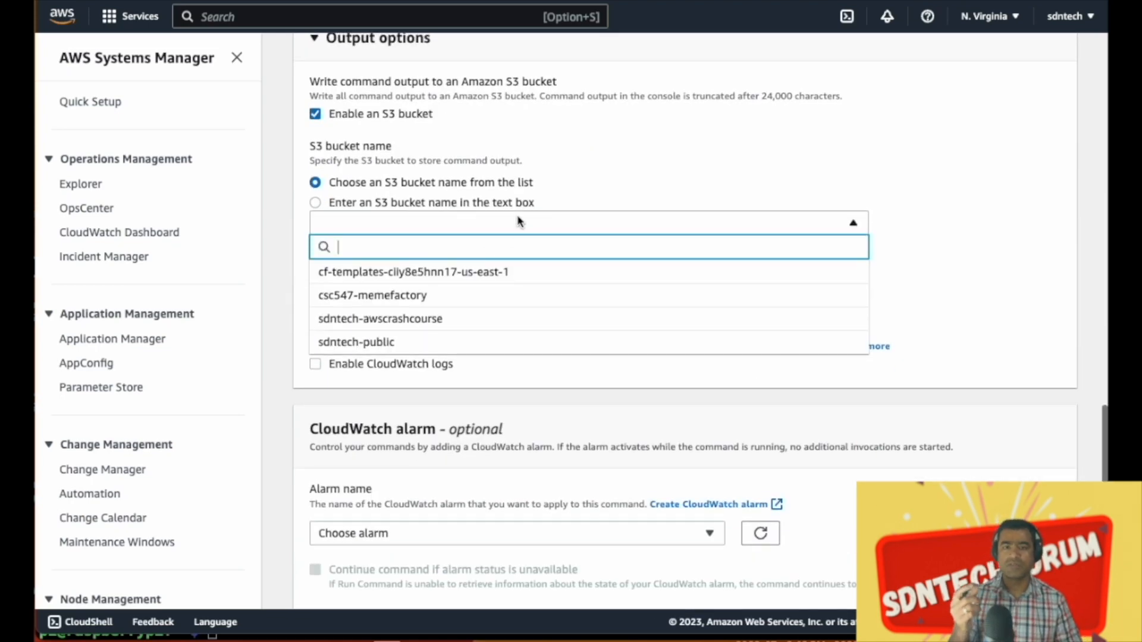
left_click(459, 319)
scroll(882, 389, "down", 3)
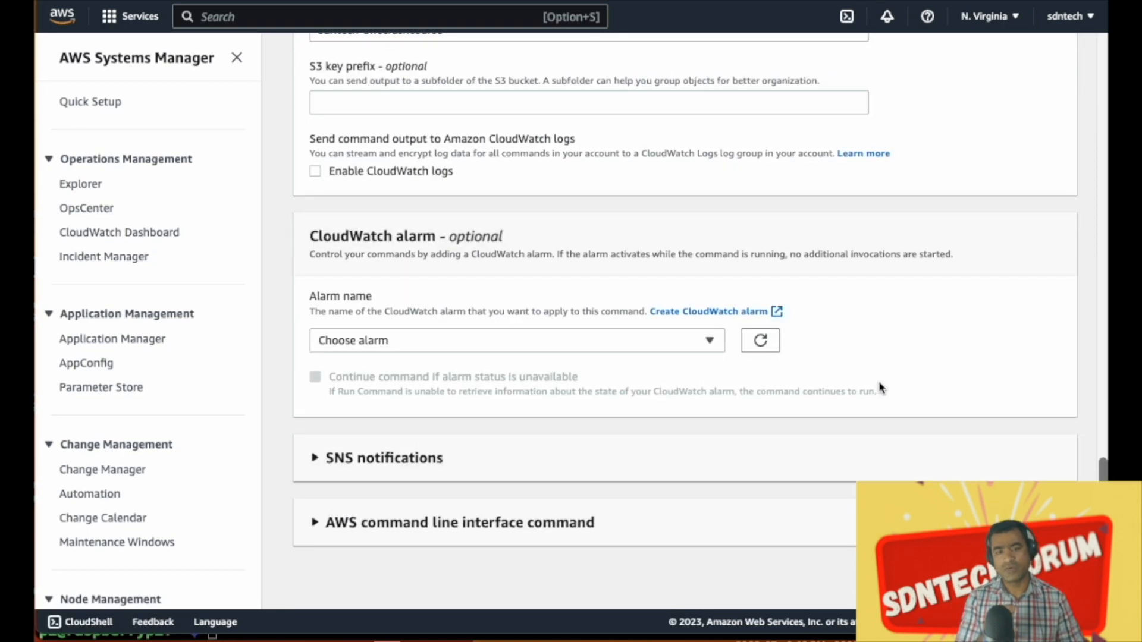
left_click(324, 174)
left_click(500, 238)
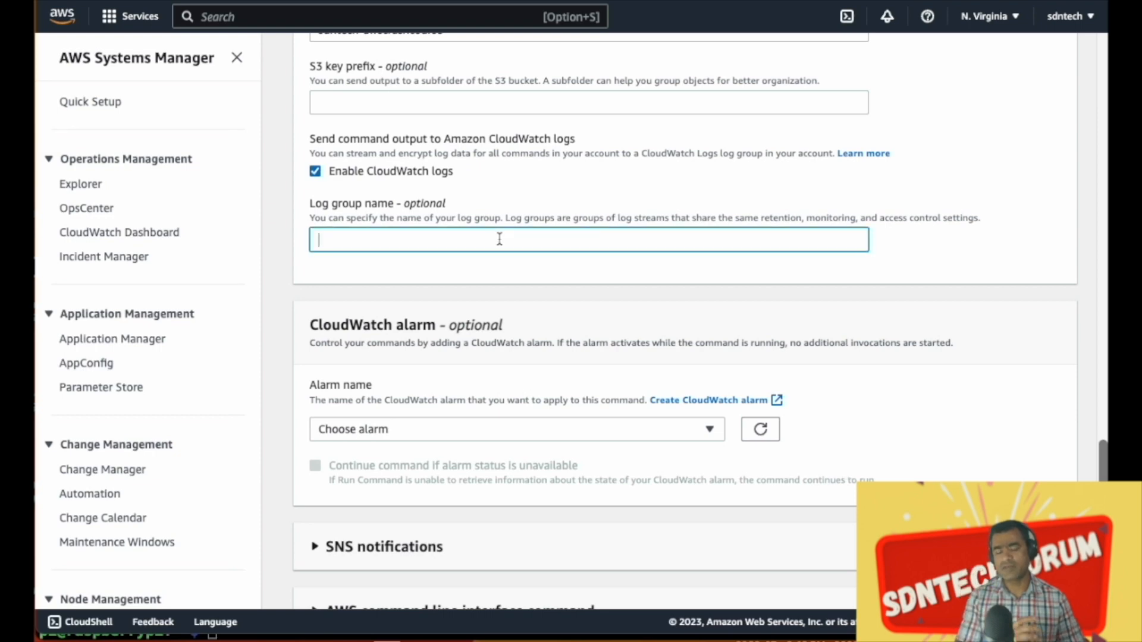
left_click(315, 171)
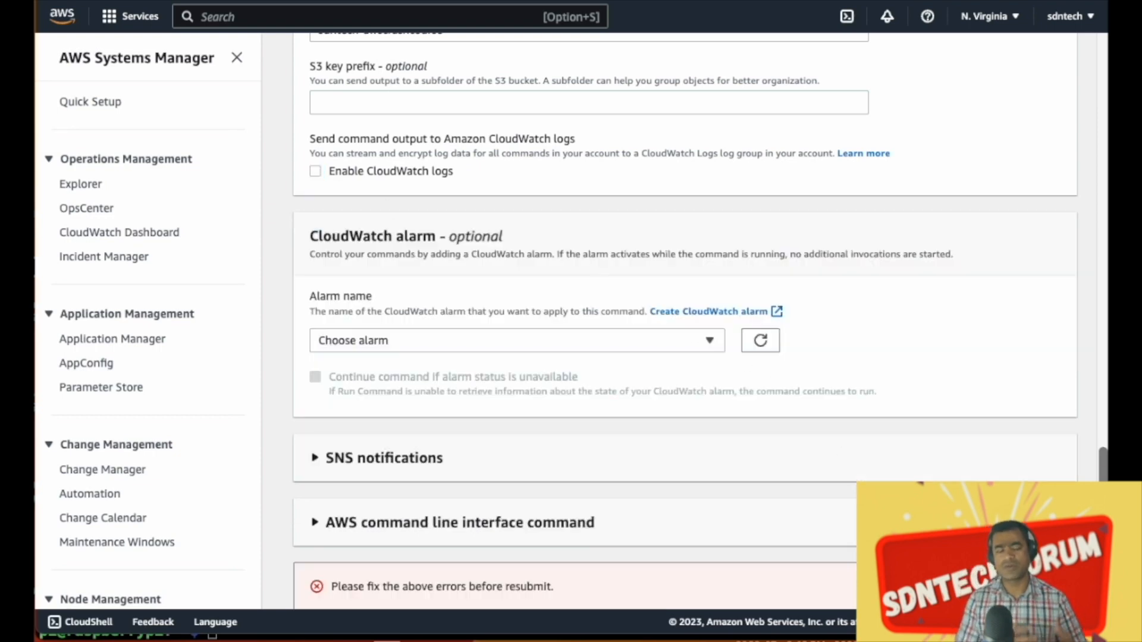
Select the managed instance PIVPN as the command's target and run the command
scroll(599, 362, "down", 1)
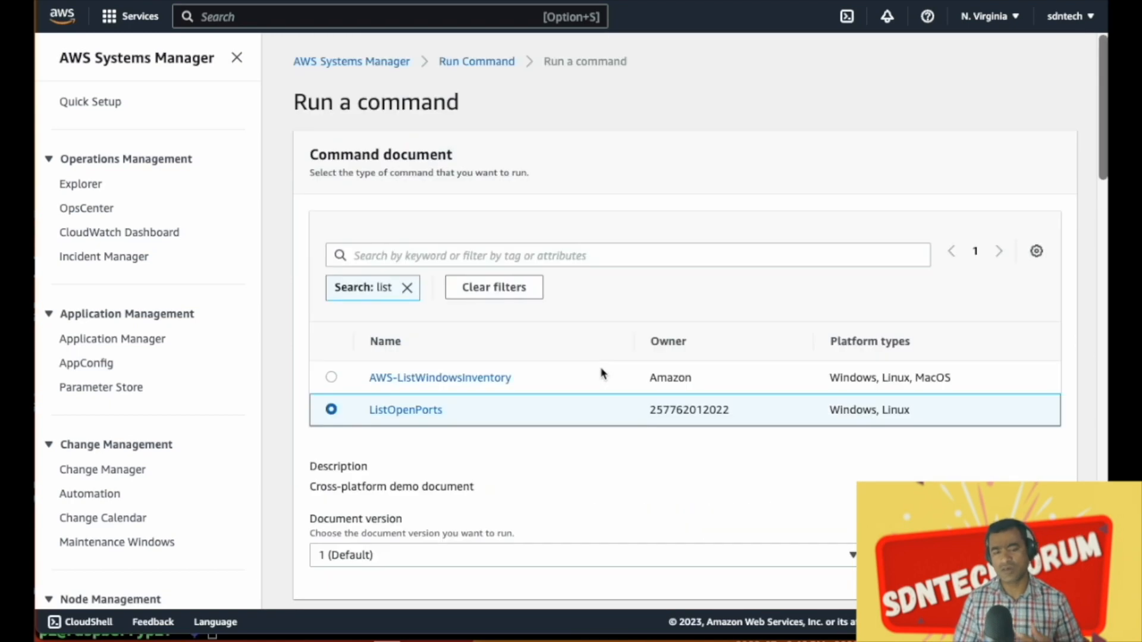
scroll(600, 373, "down", 2)
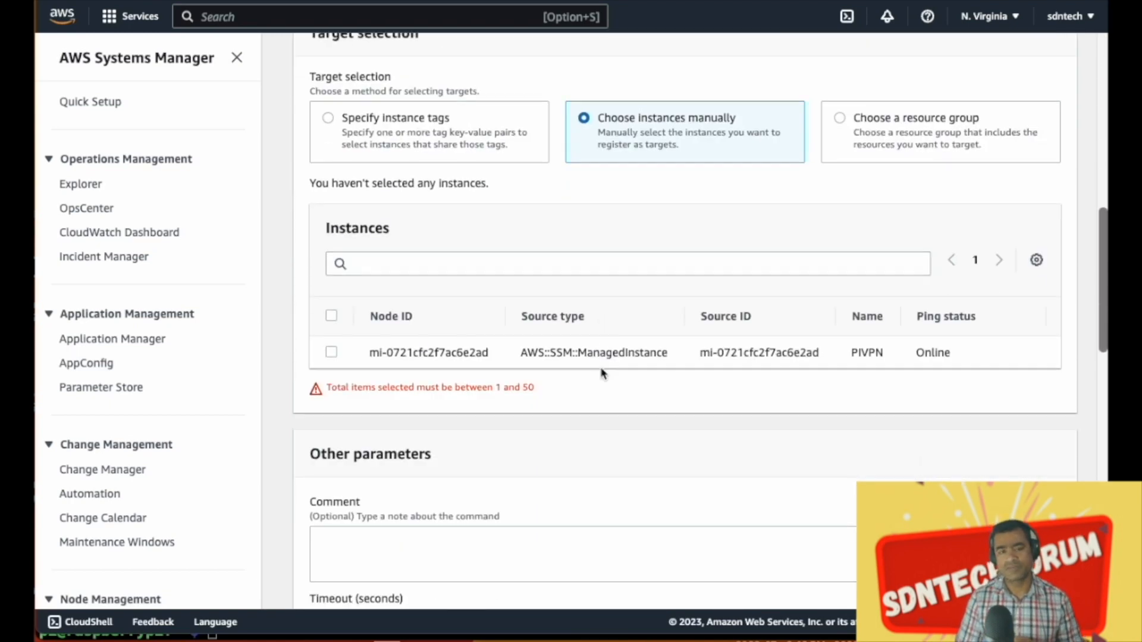
left_click(332, 353)
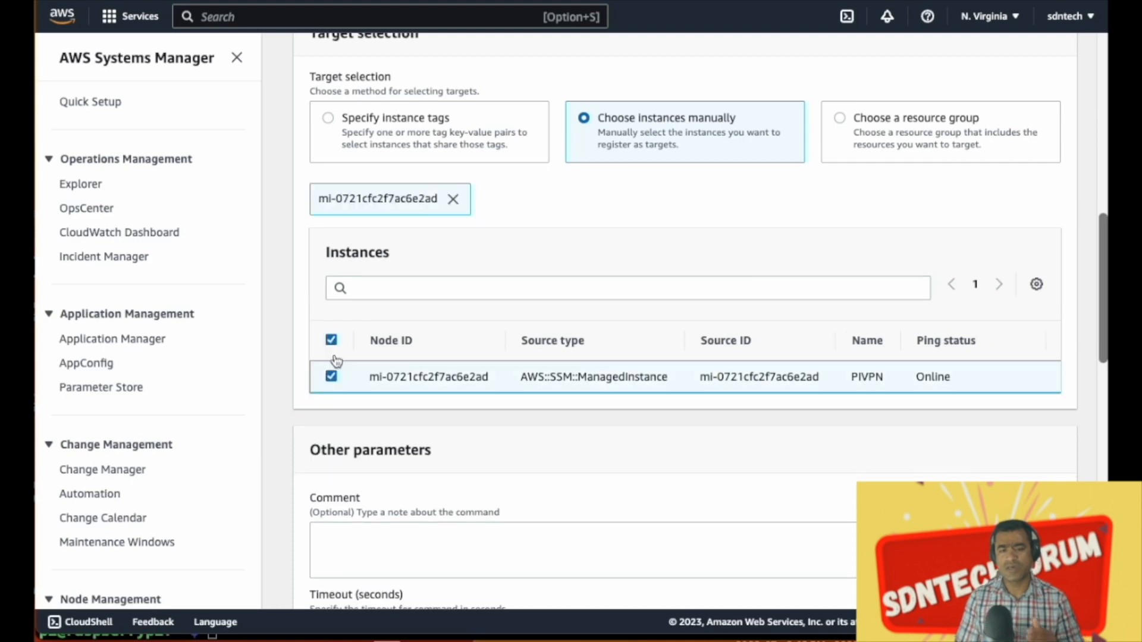
scroll(866, 412, "down", 10)
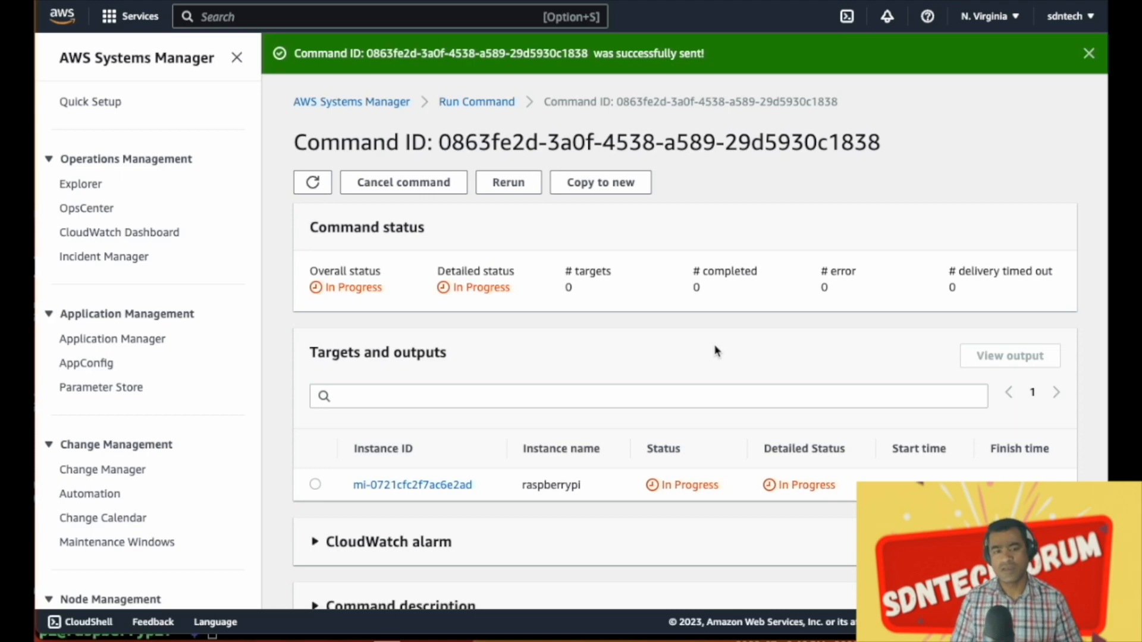
Refresh the status of the sent command and open its raspberrypi target instance
left_click(316, 189)
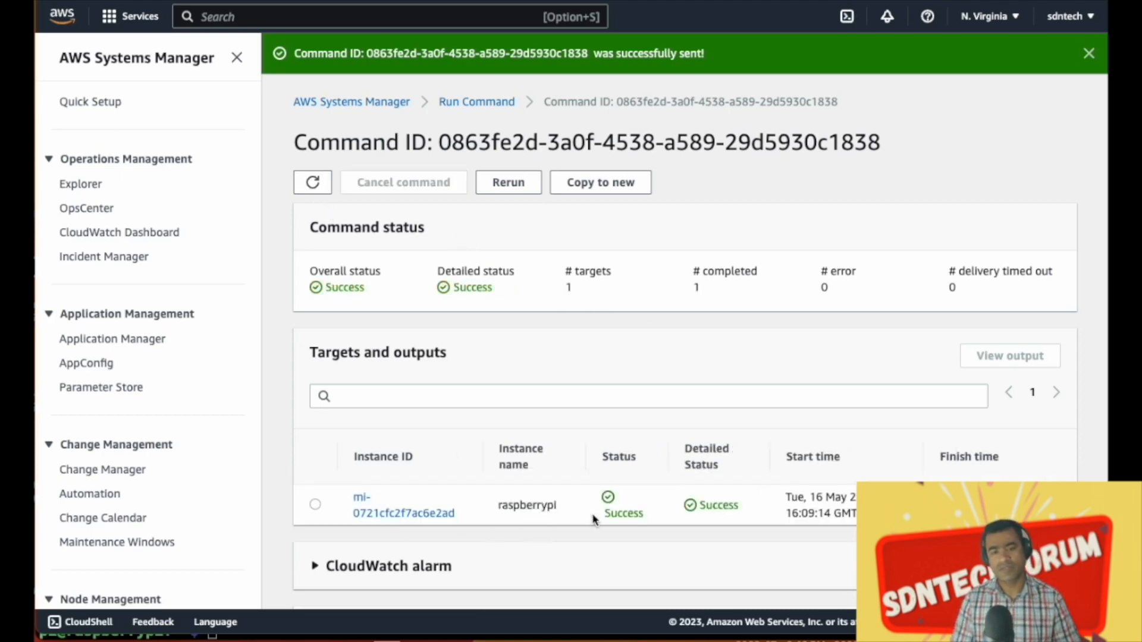
left_click(381, 513)
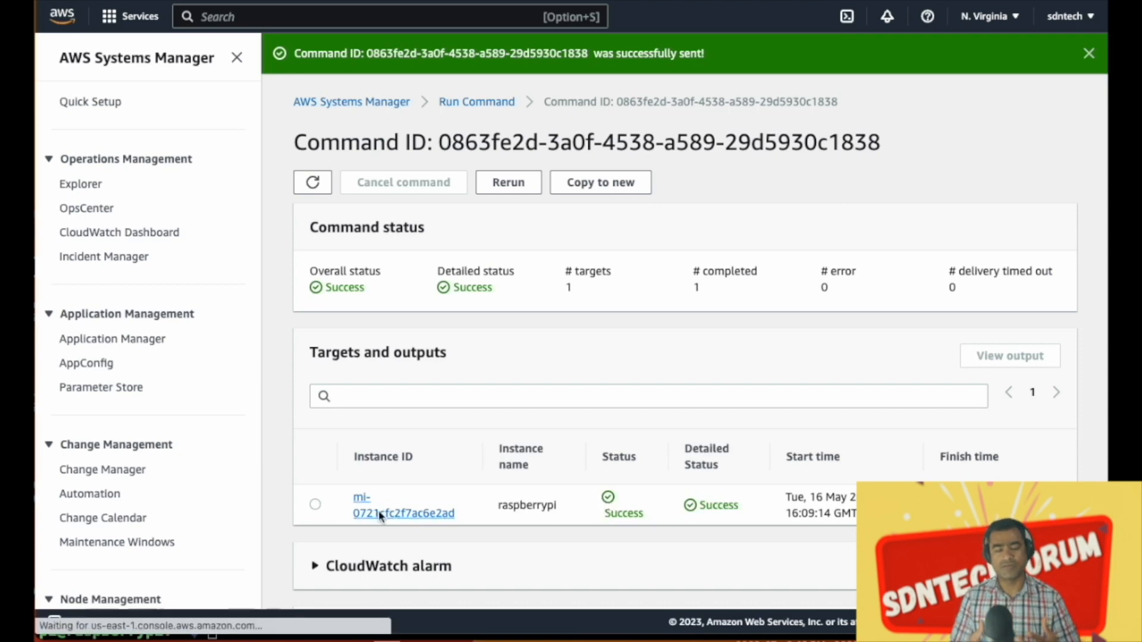
Expand the output of the WindowsOpenPorts step and read its execution result
left_click(329, 349)
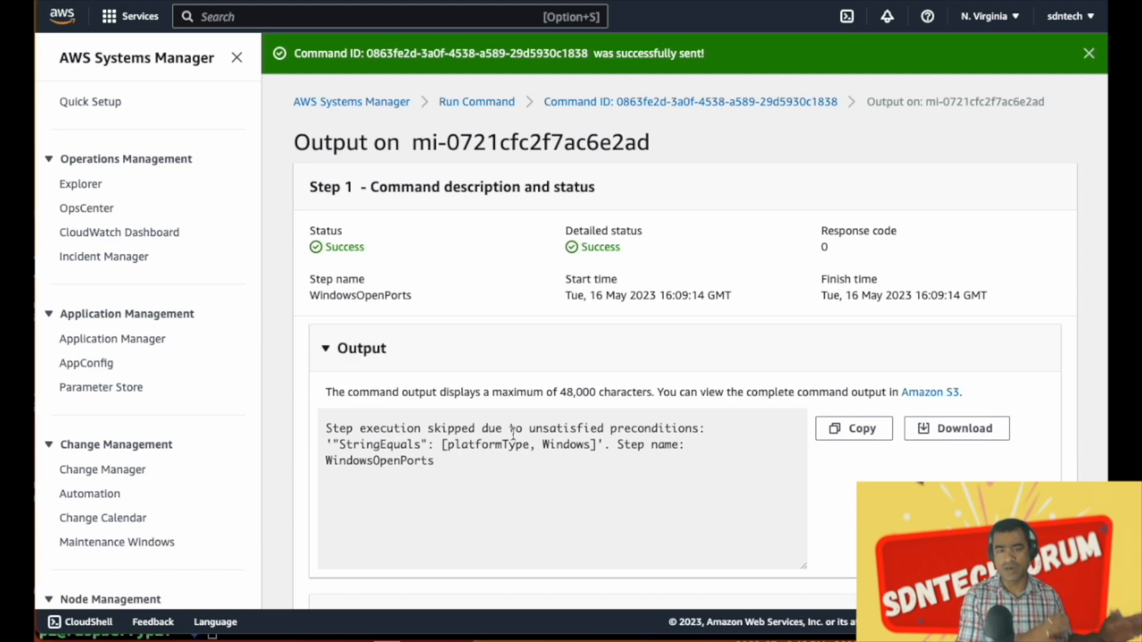
scroll(554, 456, "down", 3)
scroll(553, 458, "down", 4)
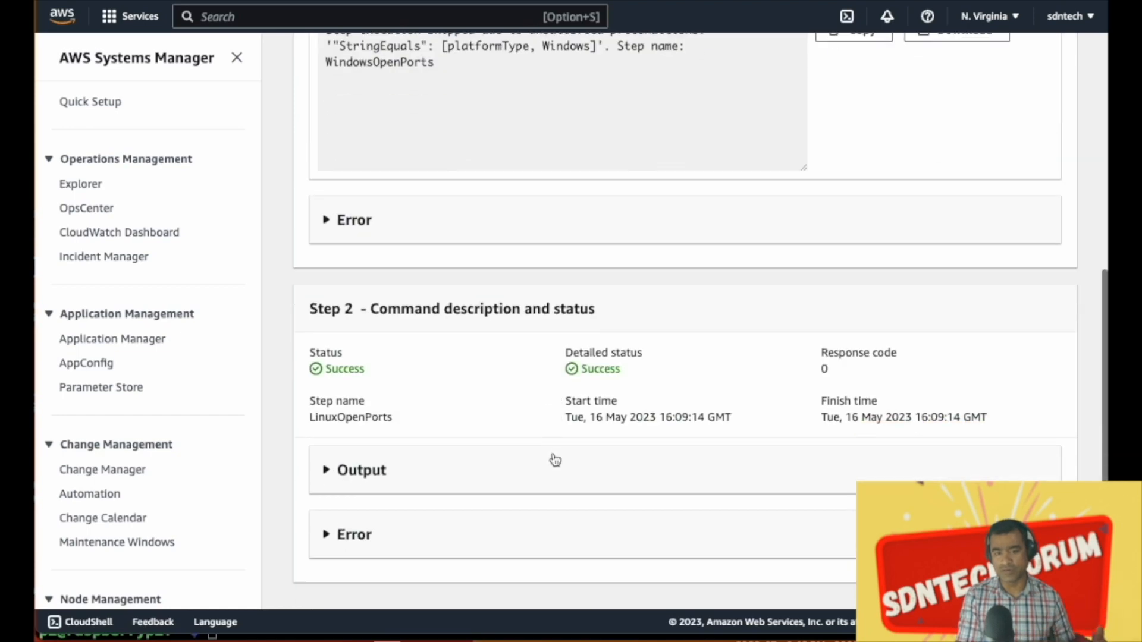
scroll(543, 378, "up", 3)
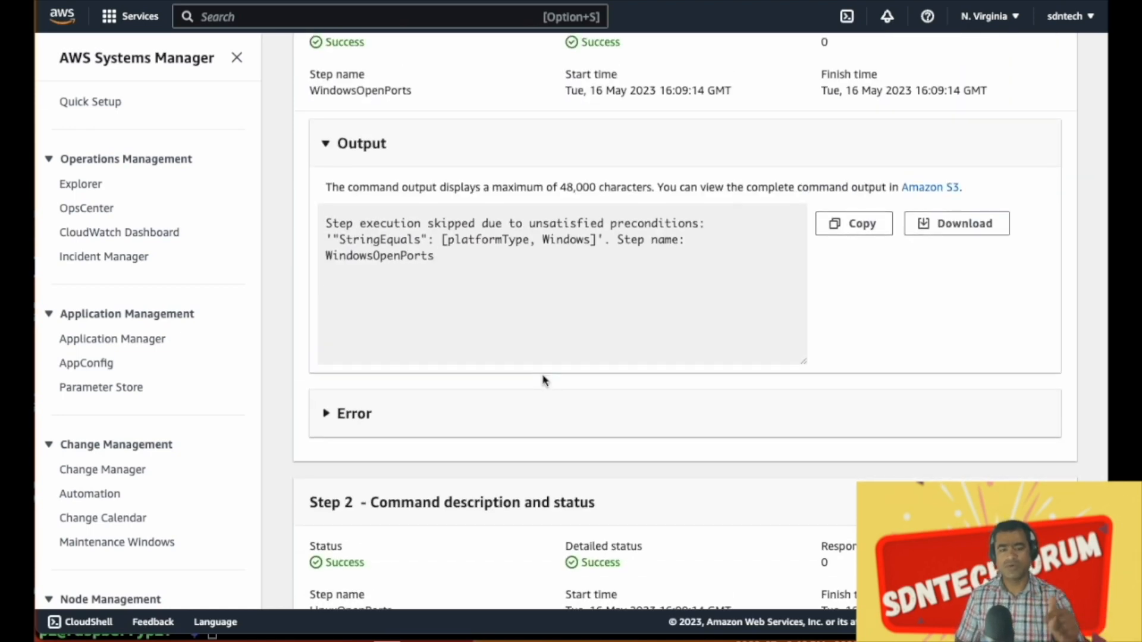
Expand the output and error details of the LinuxOpenPorts step and review its list of open ports
scroll(543, 380, "down", 3)
left_click(329, 466)
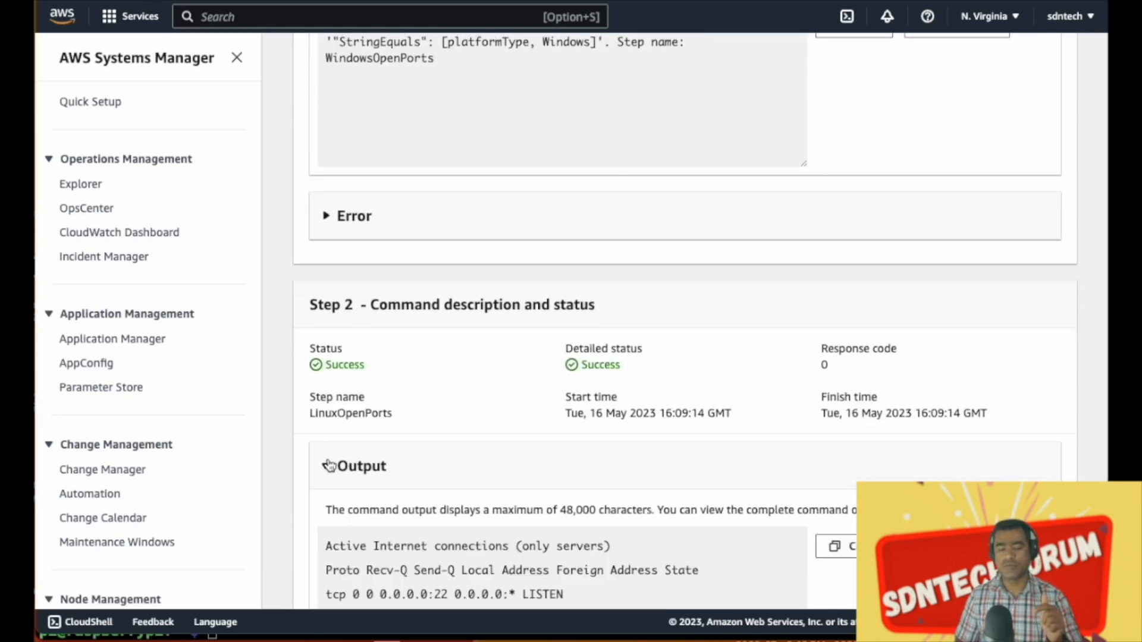
scroll(656, 417, "down", 3)
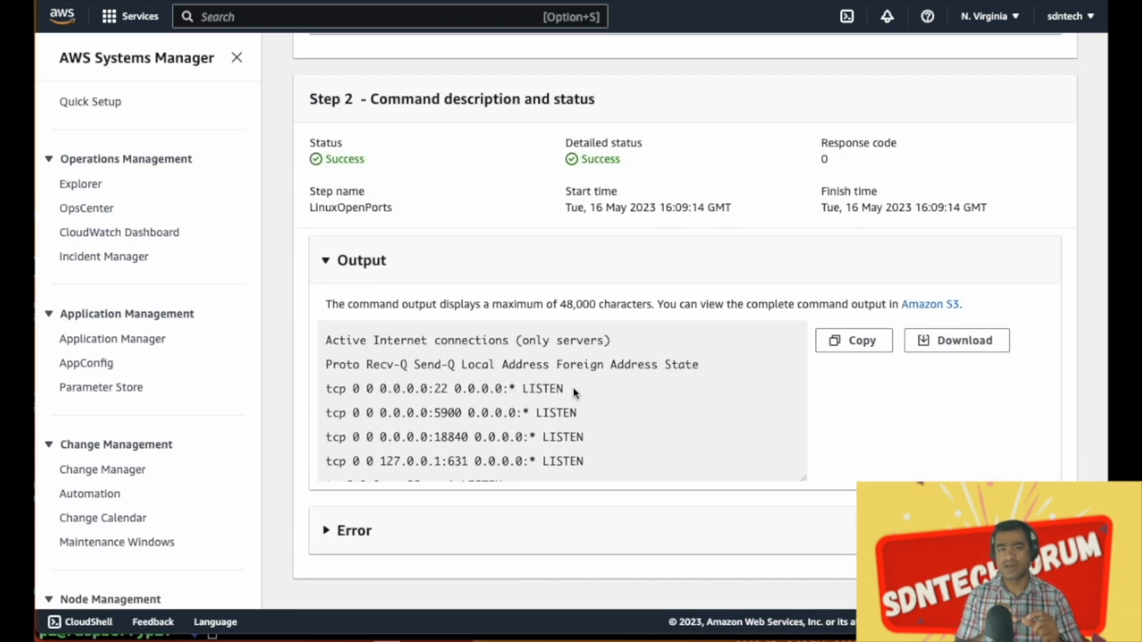
scroll(575, 393, "up", 3)
scroll(571, 387, "down", 3)
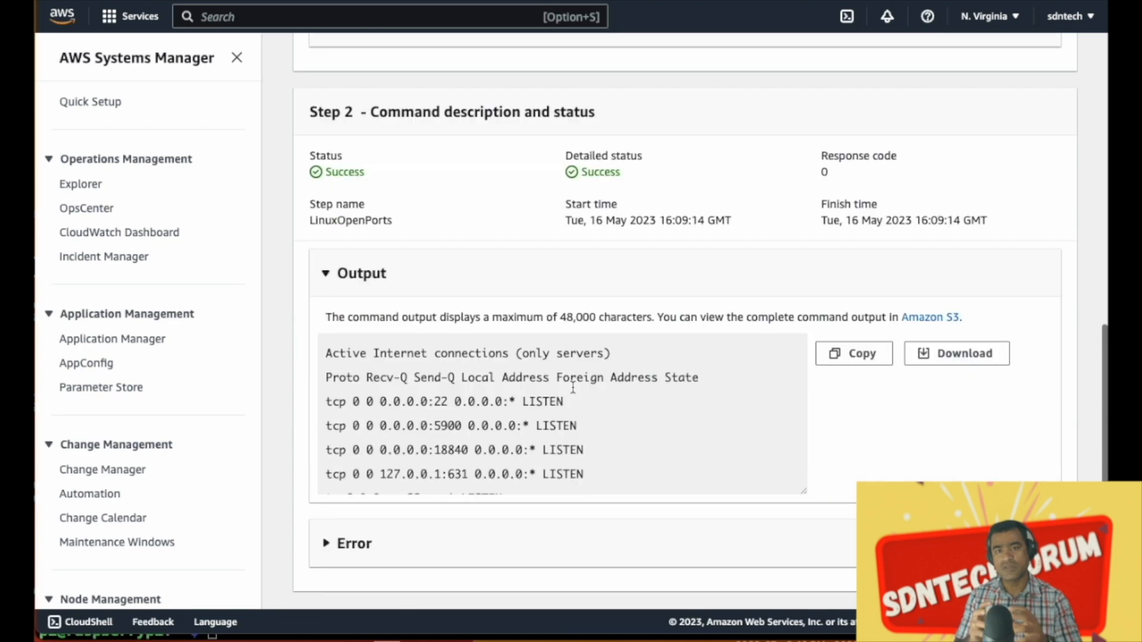
left_click(354, 512)
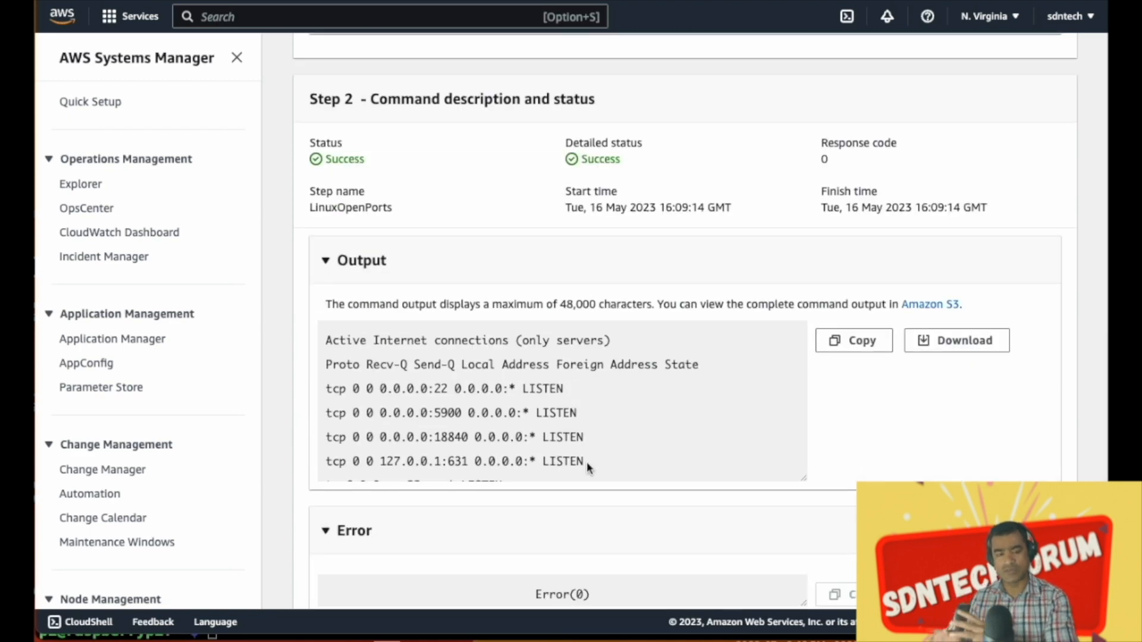
scroll(587, 462, "down", 5)
scroll(637, 436, "up", 10)
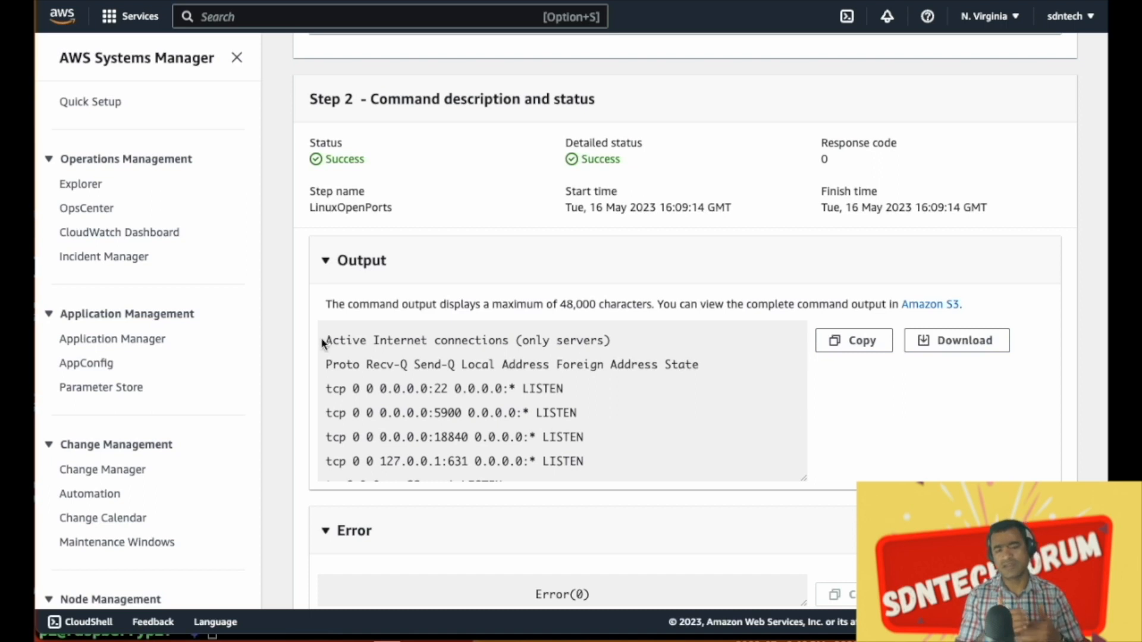
Download the LinuxOpenPorts output as a text file to the Downloads folder under the suggested name
left_click_drag(325, 336, 464, 478)
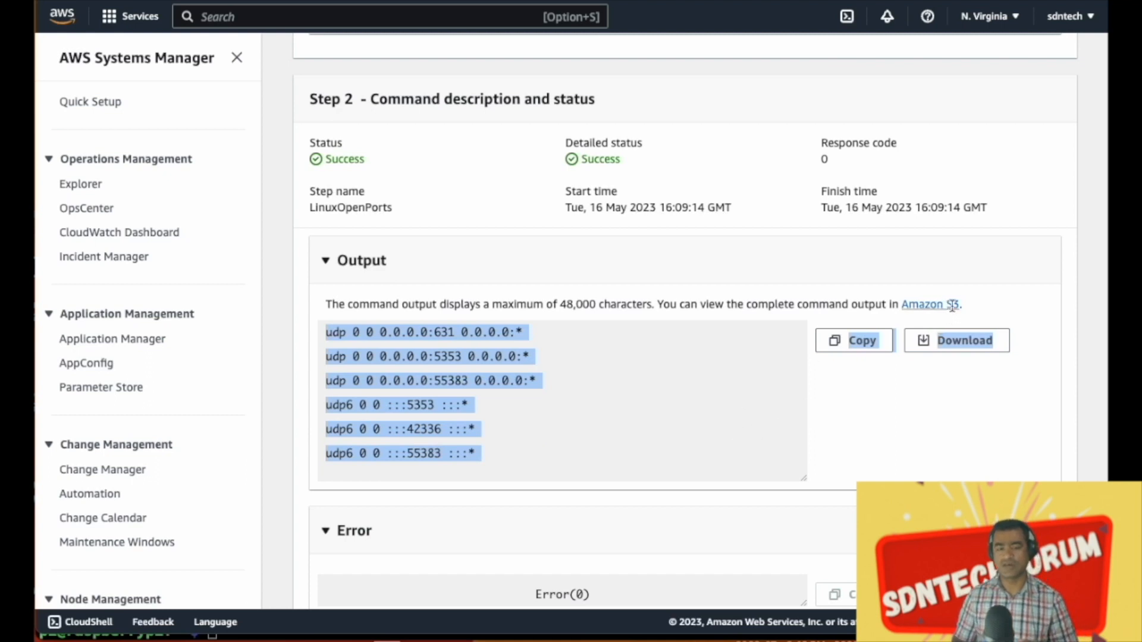
left_click(1060, 326)
left_click(986, 349)
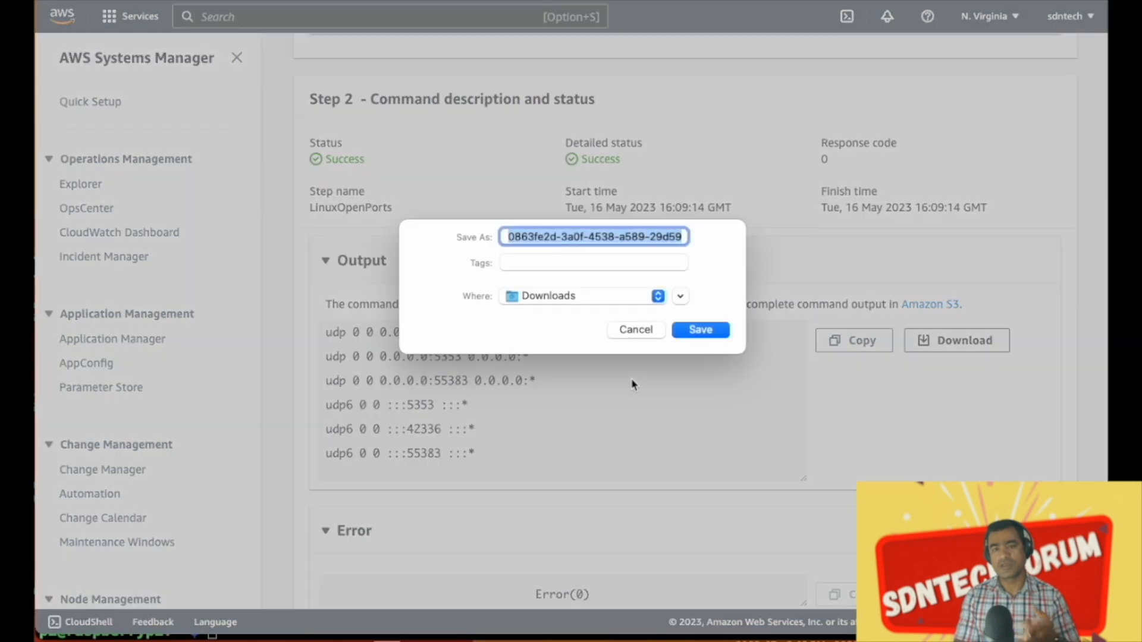
left_click(698, 337)
Check the error details of the WindowsOpenPorts step, and collapse both its output and error sections
scroll(696, 338, "up", 10)
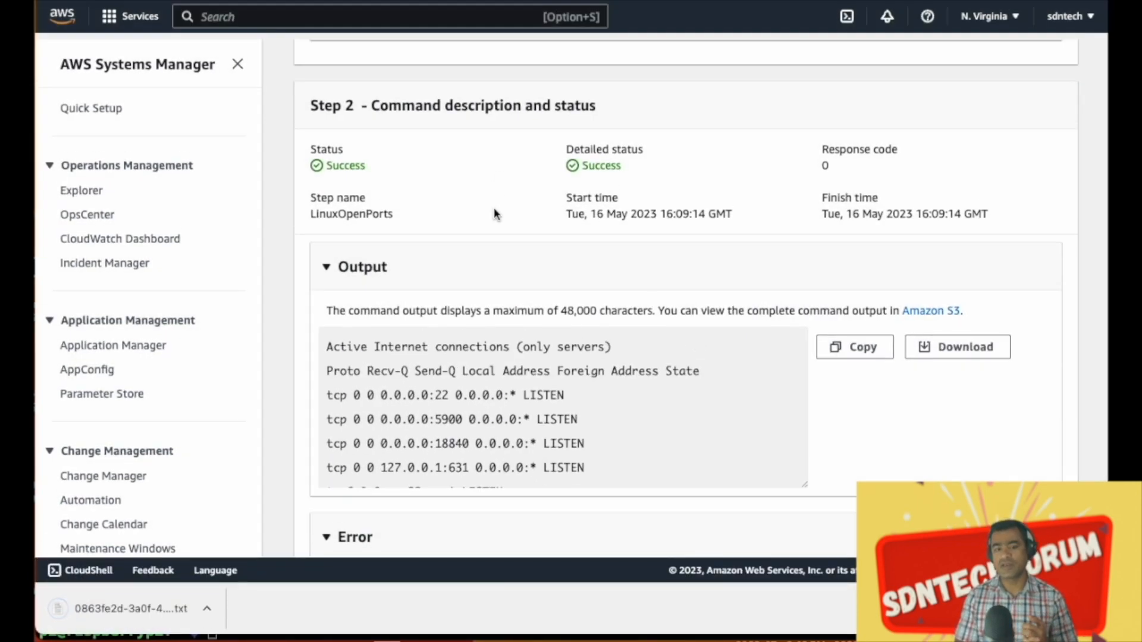
scroll(857, 197, "up", 5)
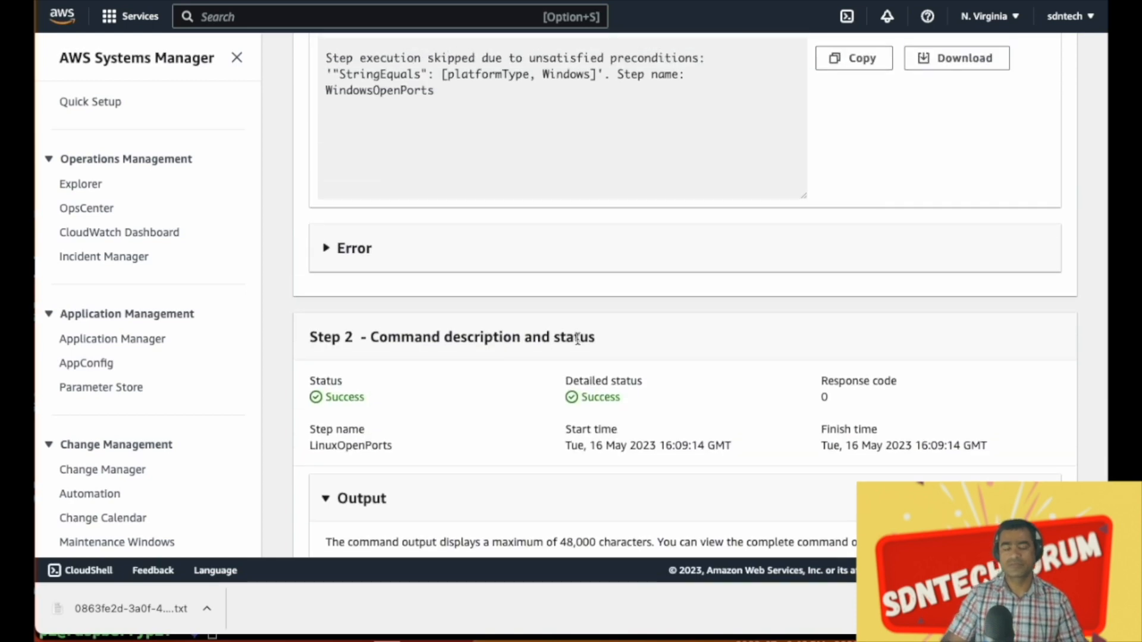
scroll(707, 316, "up", 4)
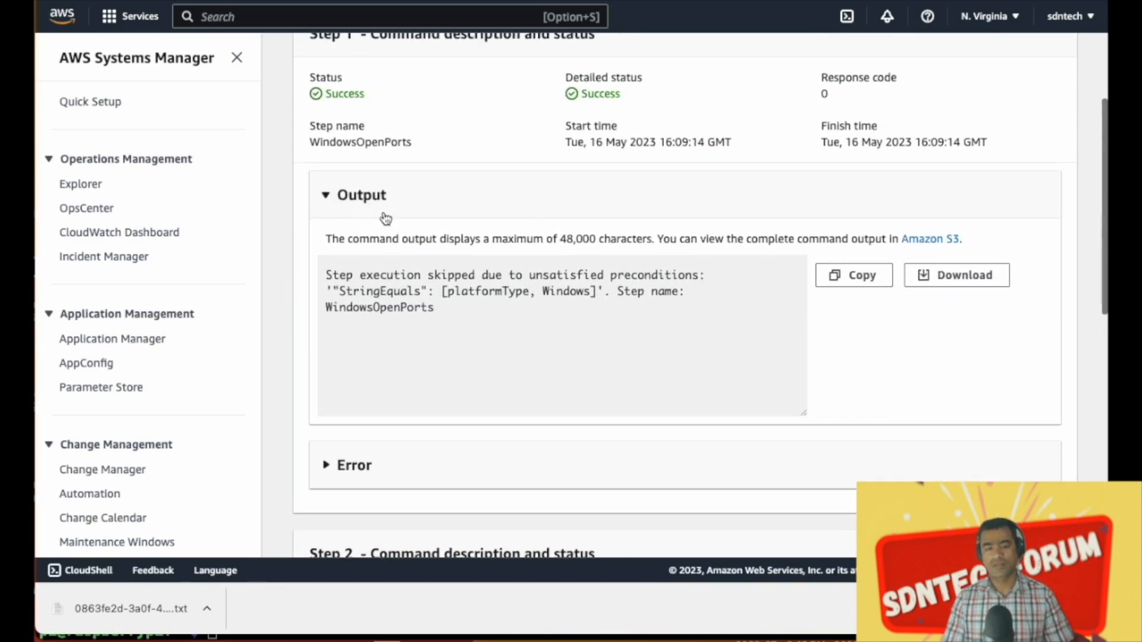
left_click(325, 468)
scroll(689, 383, "down", 4)
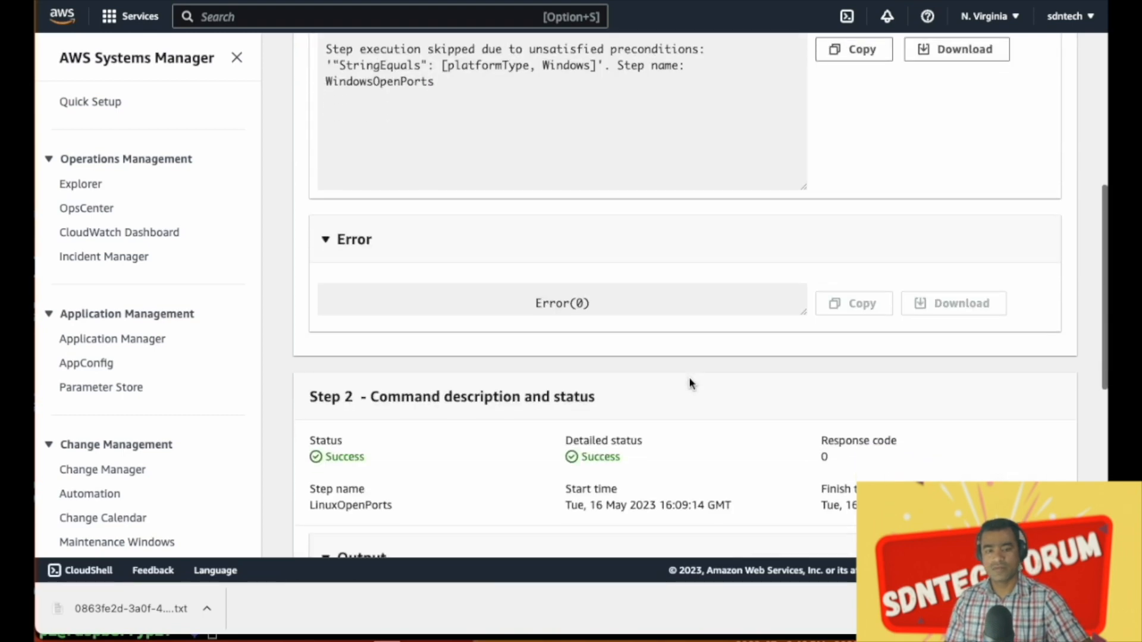
scroll(689, 384, "up", 3)
left_click(326, 136)
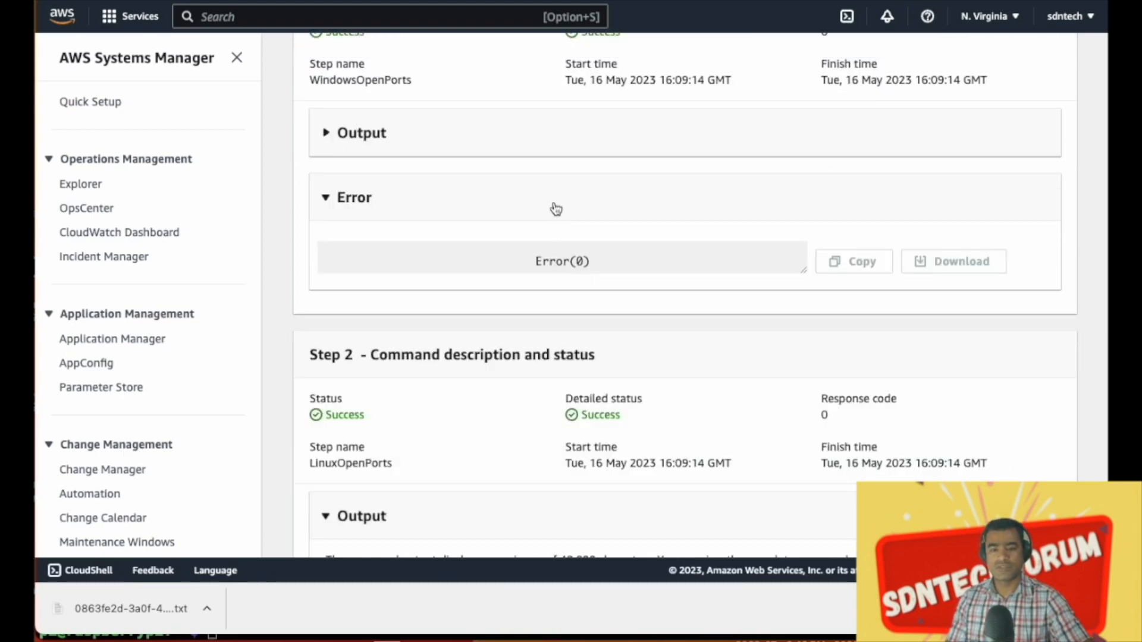
left_click(327, 199)
Review the LinuxOpenPorts error section and read through the full port list in its output
scroll(790, 285, "down", 8)
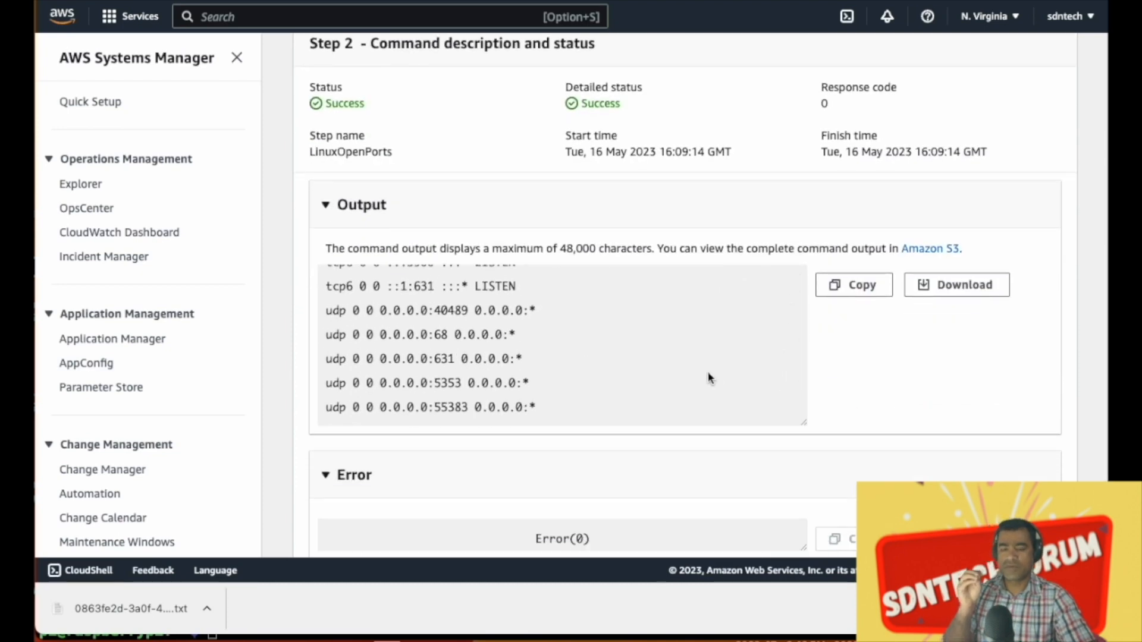
scroll(524, 476, "down", 2)
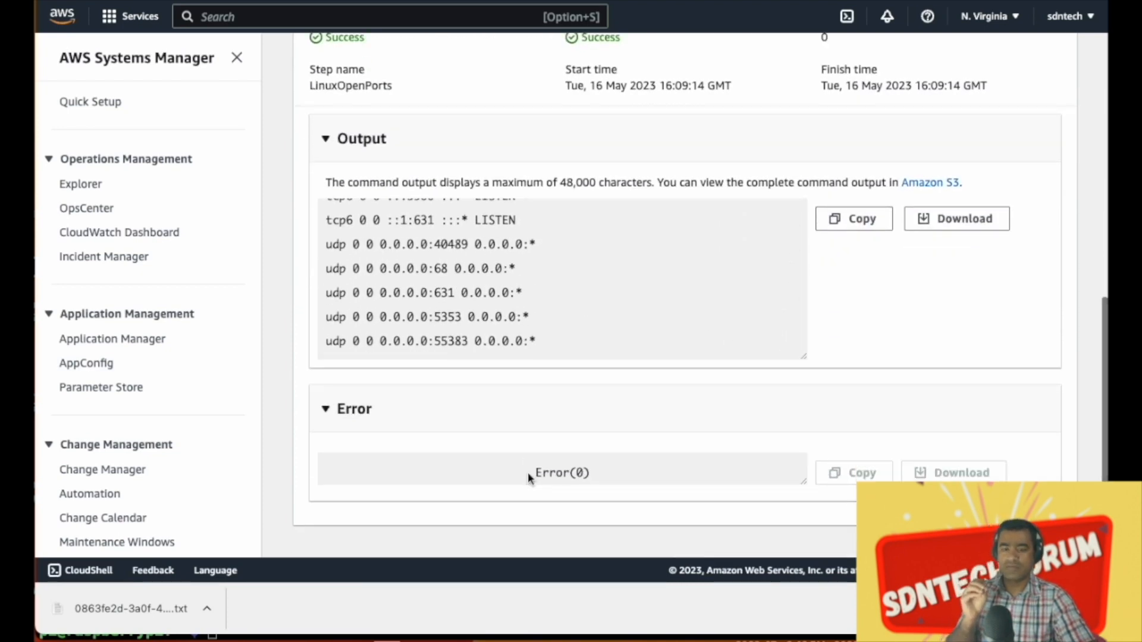
scroll(546, 432, "up", 3)
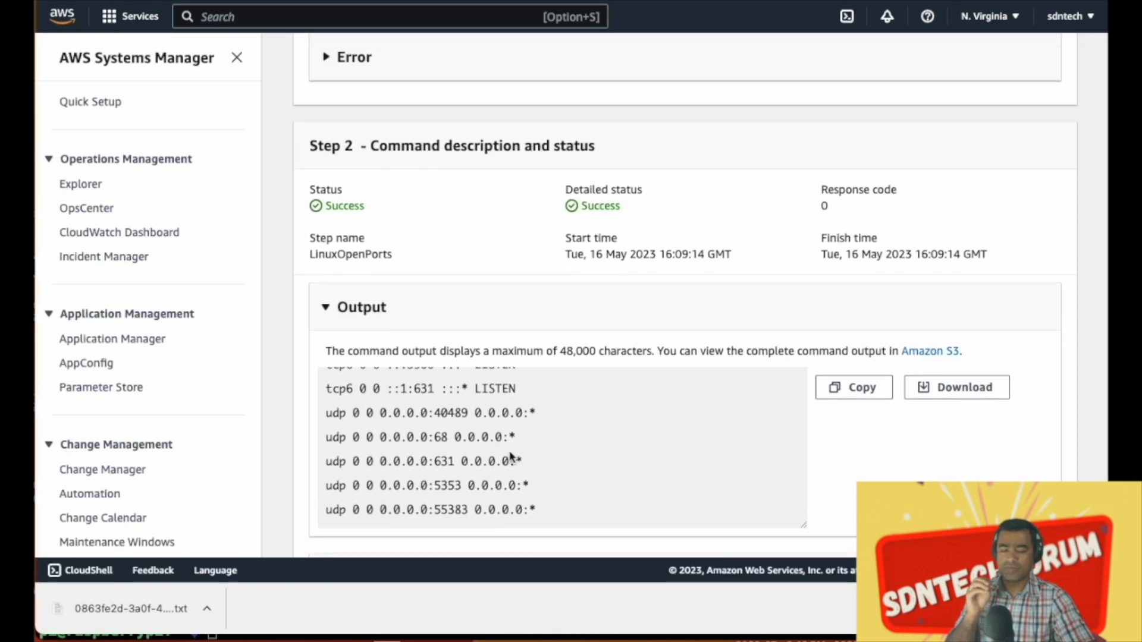
scroll(523, 458, "up", 5)
scroll(510, 455, "down", 3)
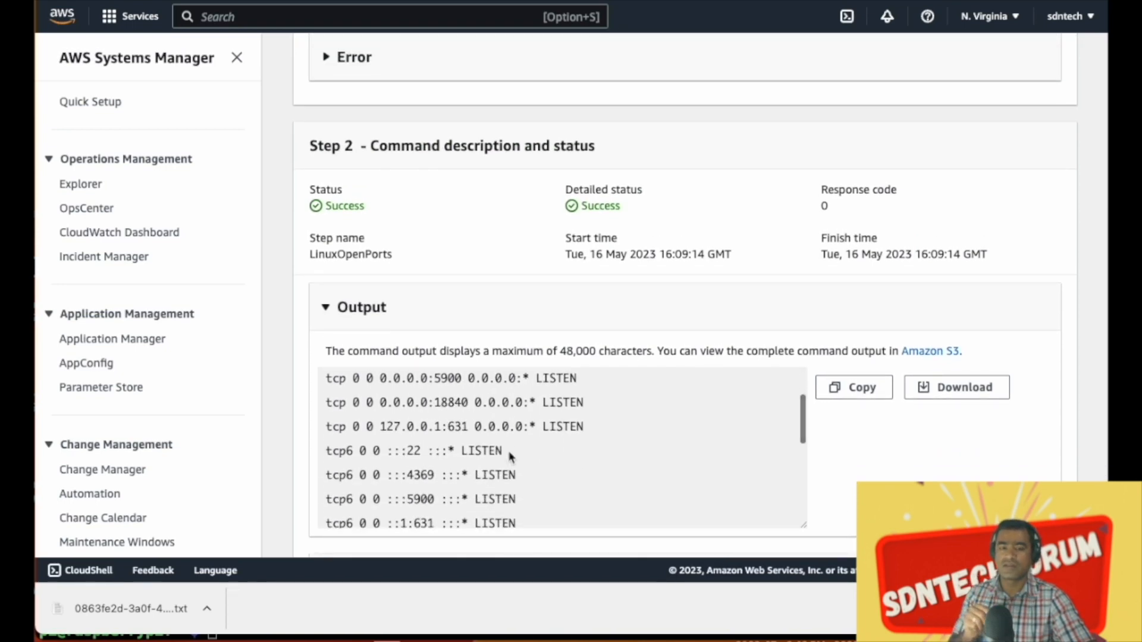
scroll(510, 455, "down", 3)
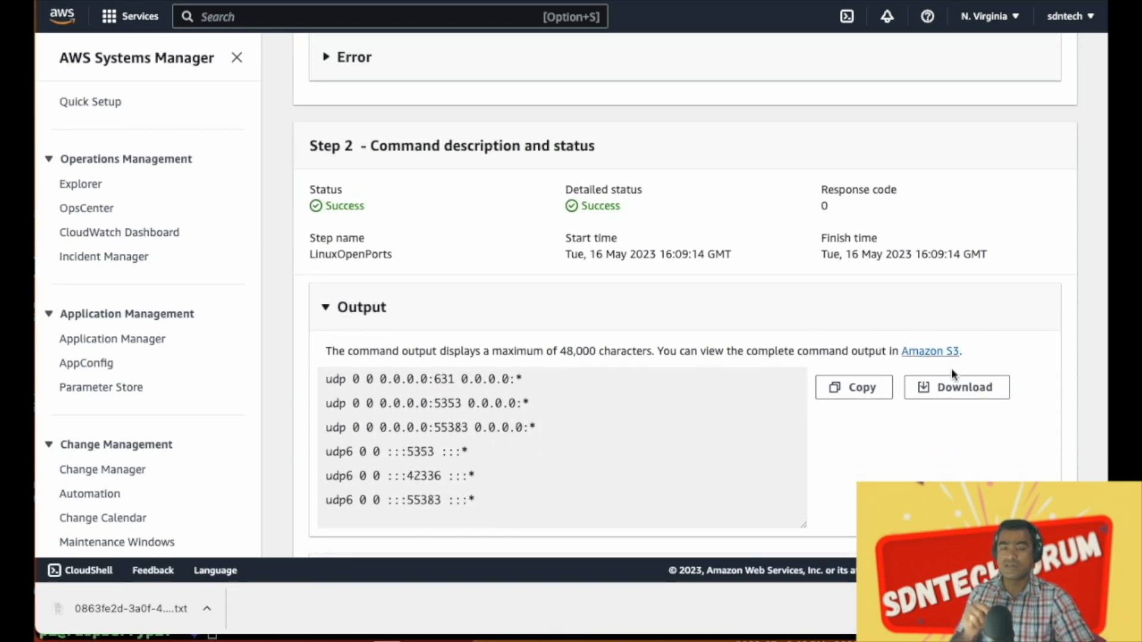
Open the LinuxOpenPorts output location in Amazon S3 and check the managed instance folder's objects and properties
left_click(940, 351)
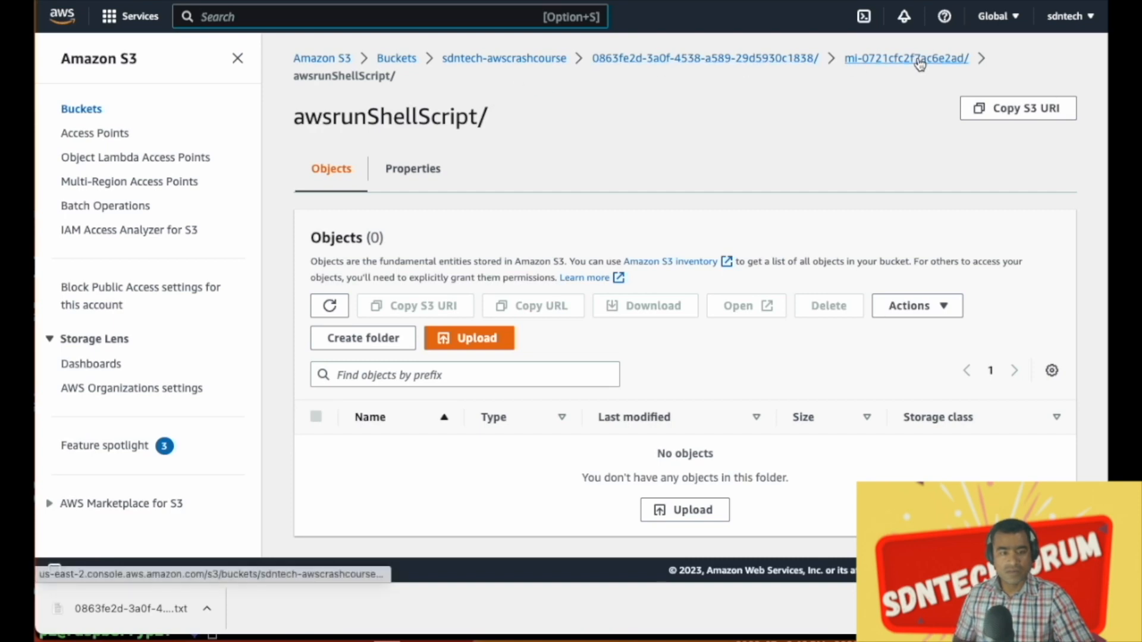
scroll(744, 173, "down", 1)
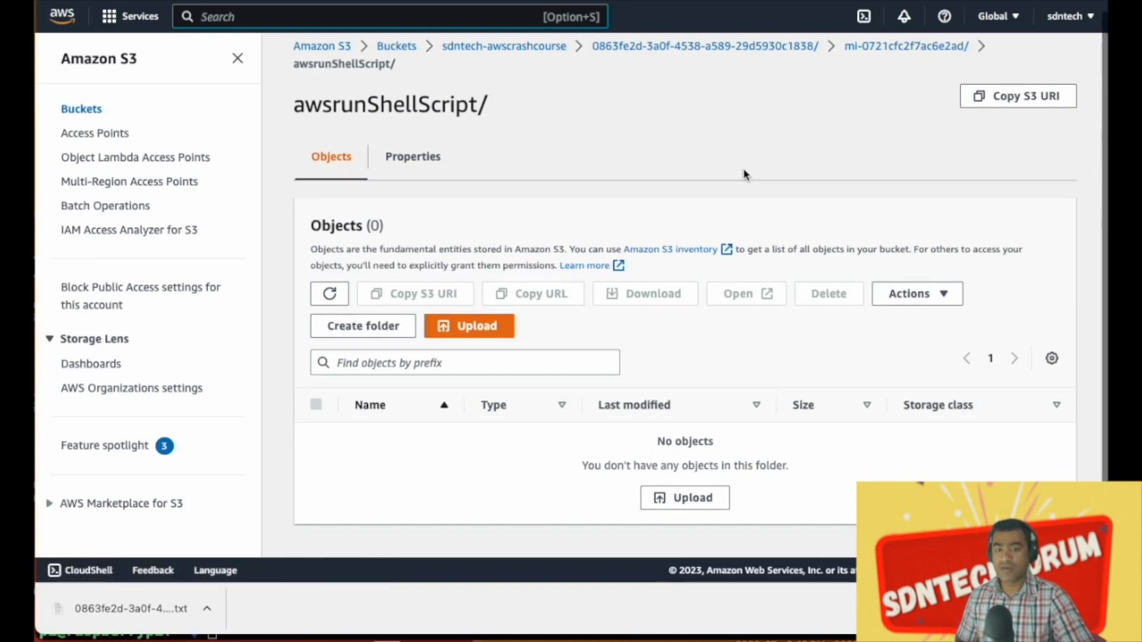
scroll(744, 173, "up", 1)
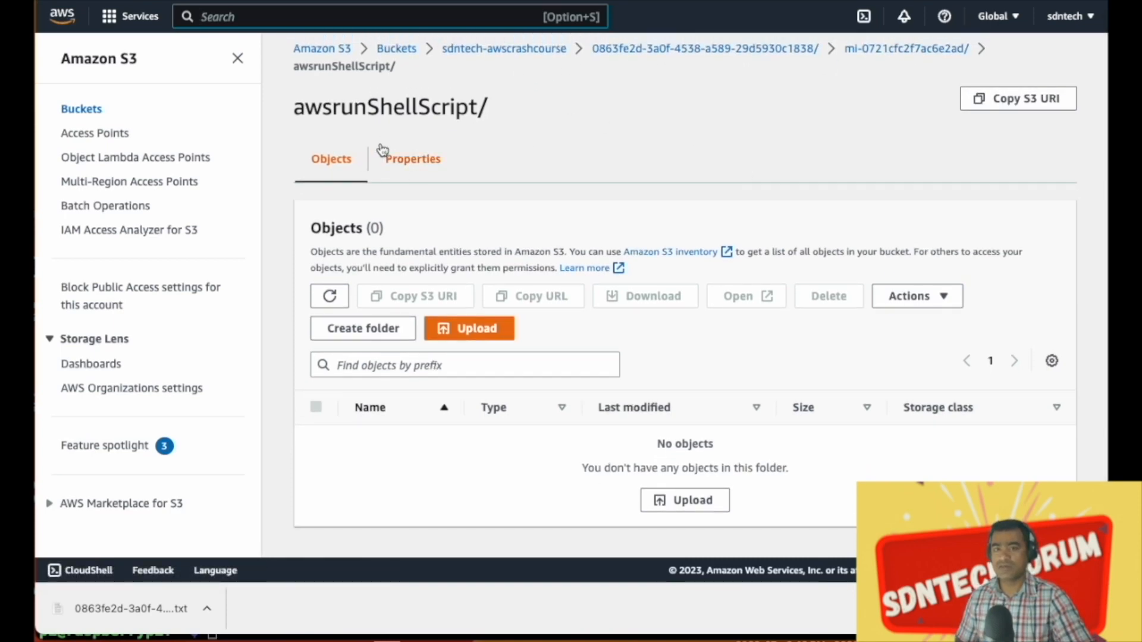
left_click(917, 48)
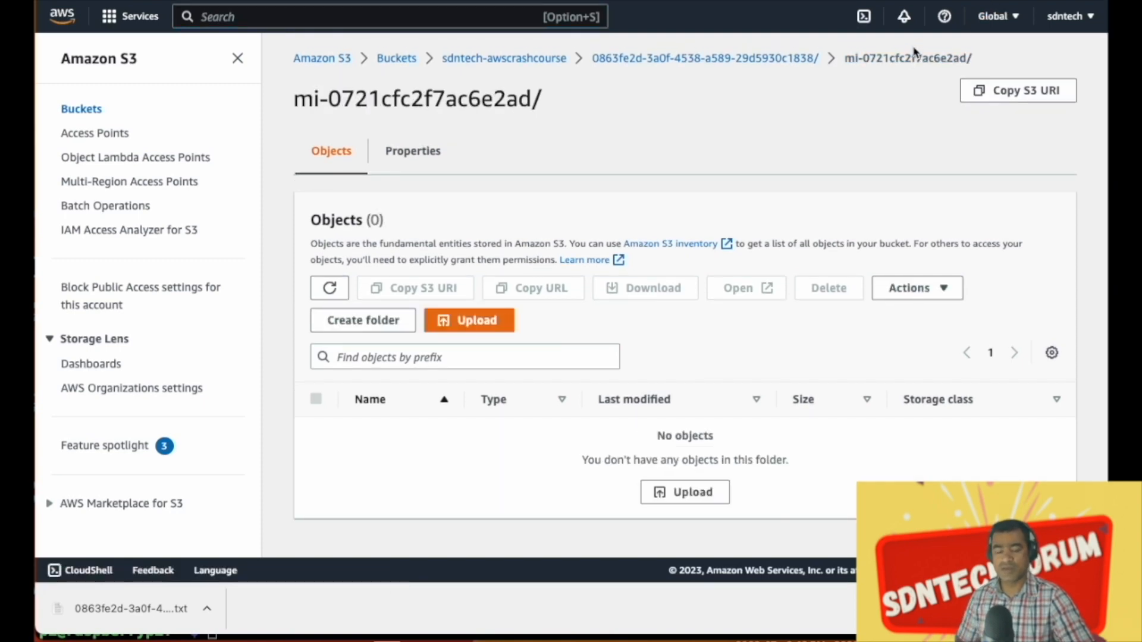
left_click(422, 170)
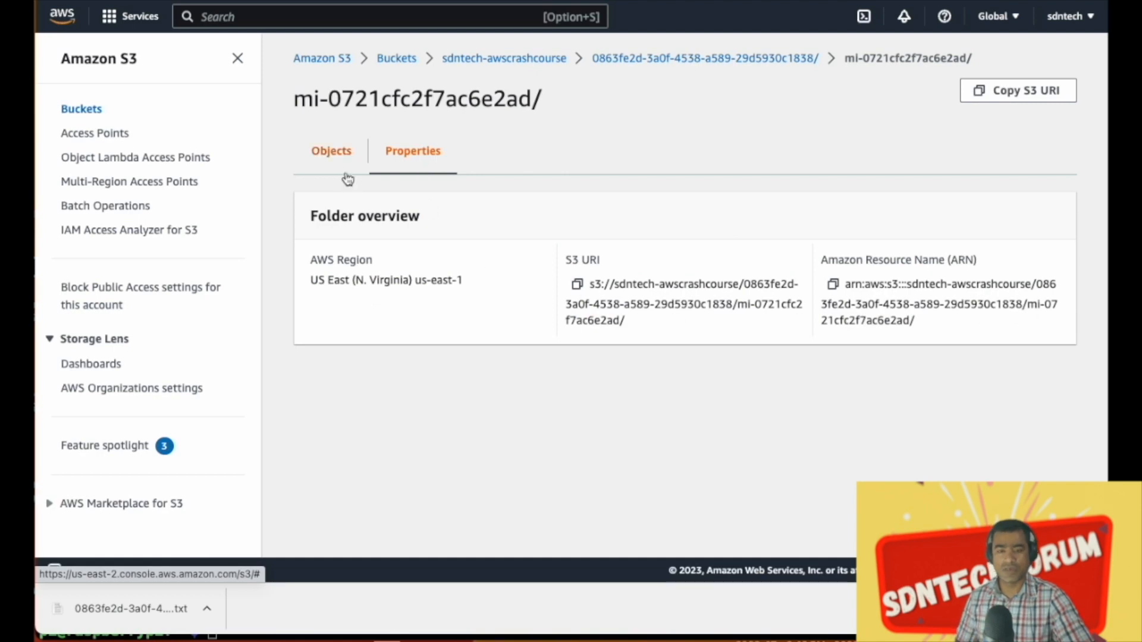
left_click(338, 159)
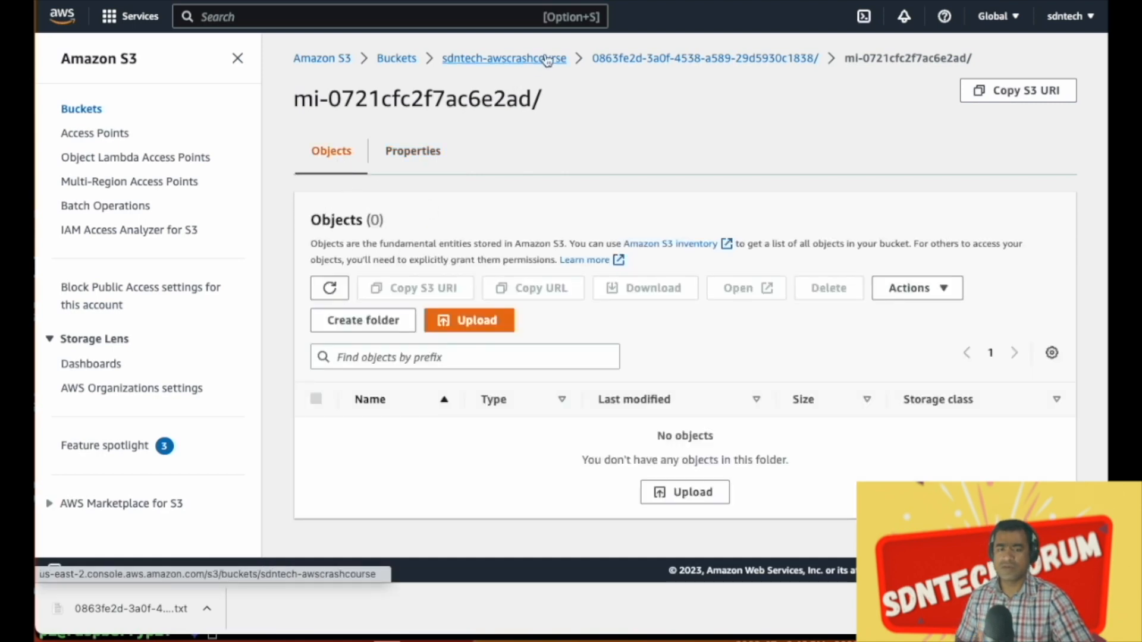
Open the sdntech-awscrashcourse bucket and inspect its public access permissions
left_click(547, 59)
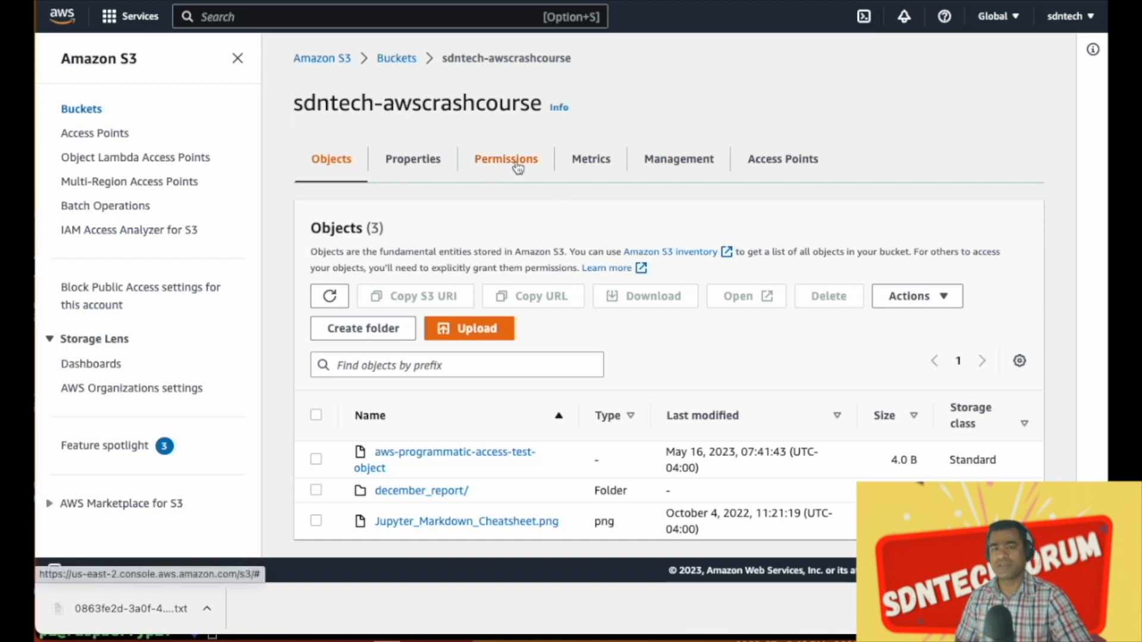
left_click(518, 167)
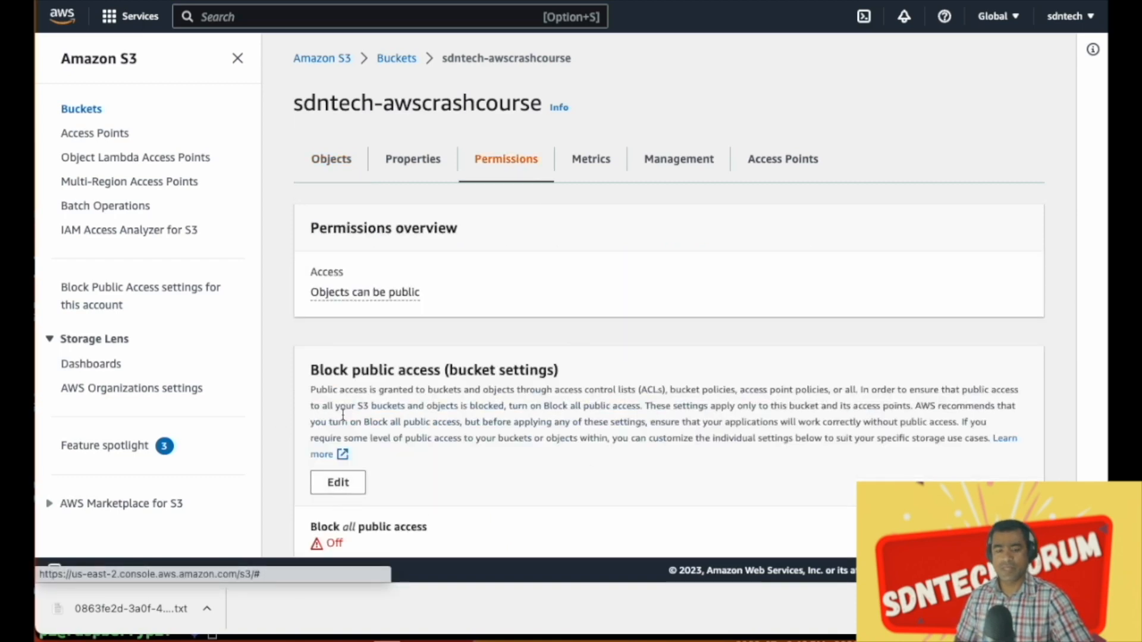
scroll(457, 471, "down", 3)
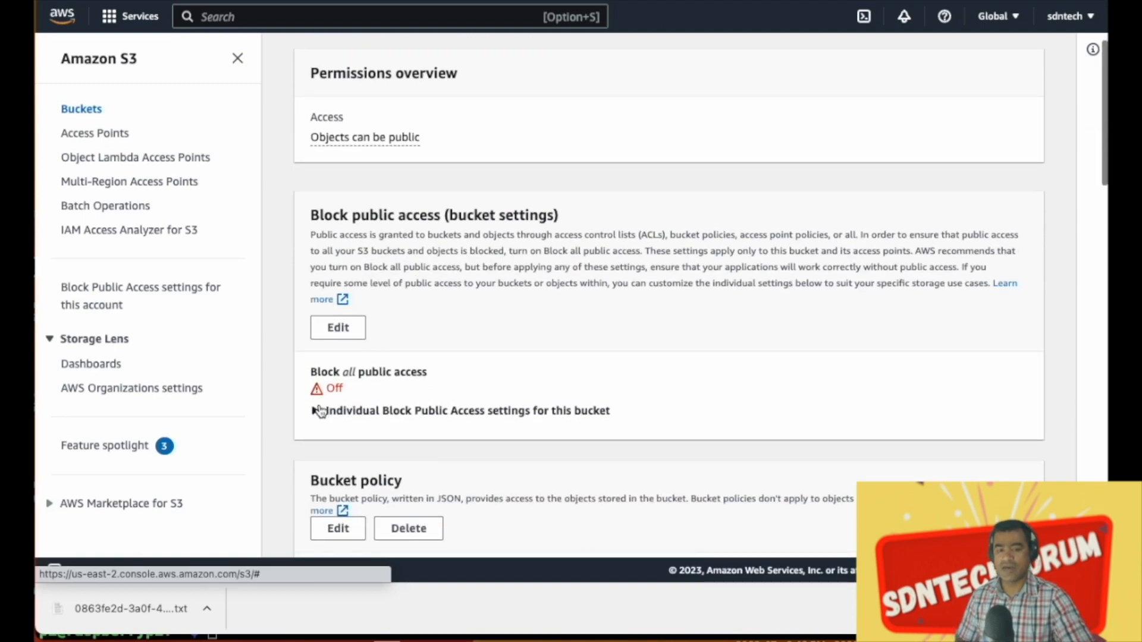
scroll(693, 408, "up", 3)
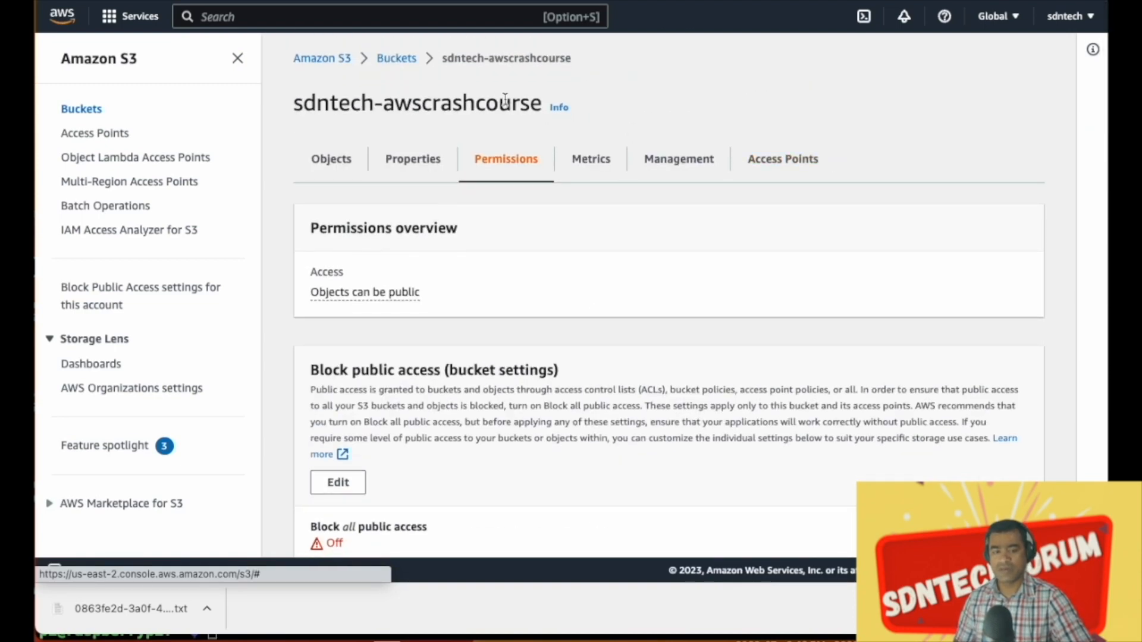
Return to the command output page, switch to the Raspberry Pi terminal and run netstat -tulnp
left_click(268, 1)
scroll(444, 449, "down", 1)
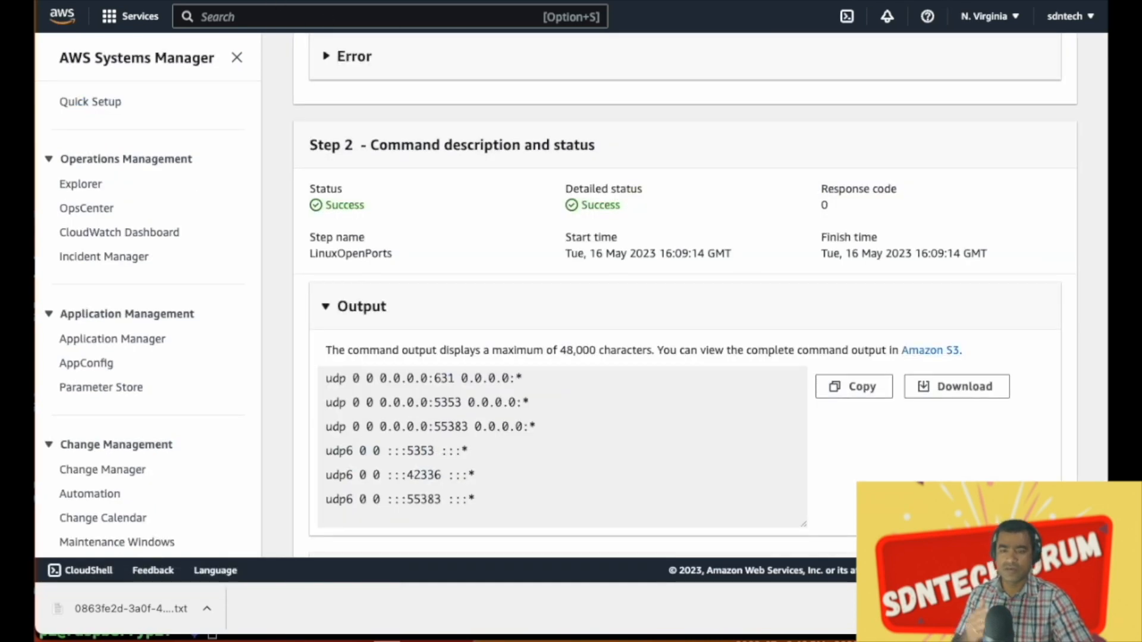
key("super+Tab")
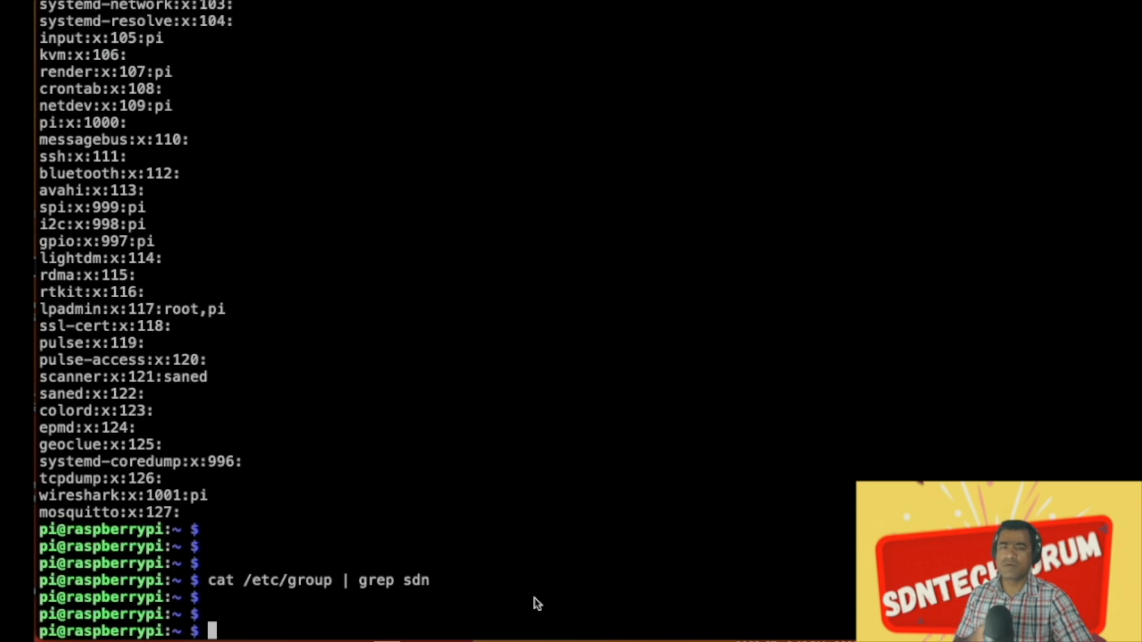
key("Up")
key("Up")
key("Up")
key("Down")
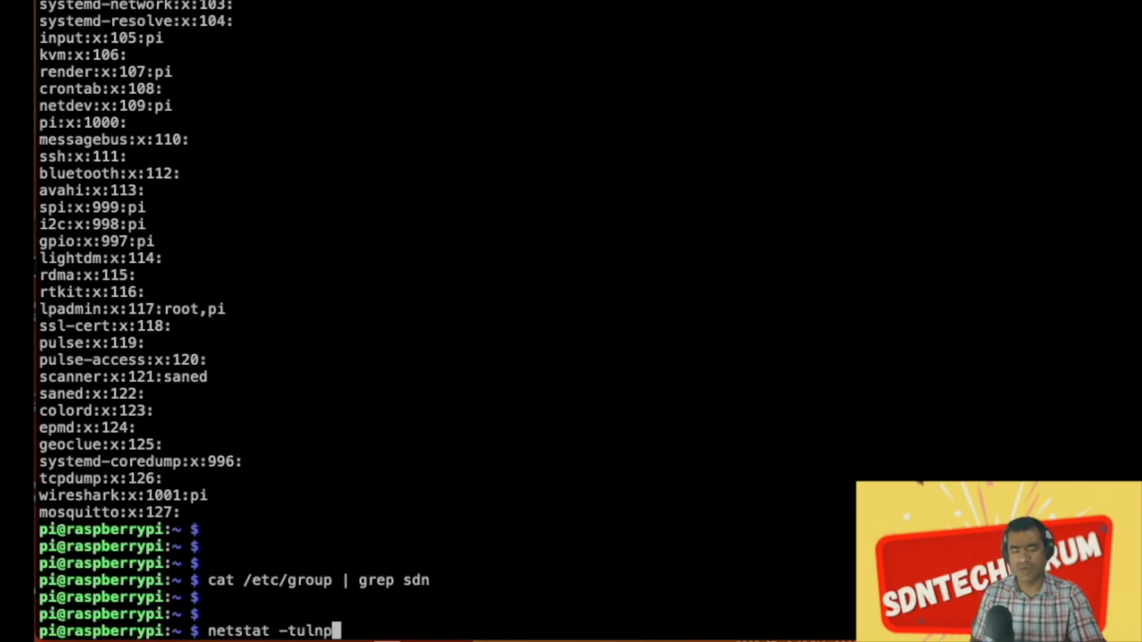
key("Return")
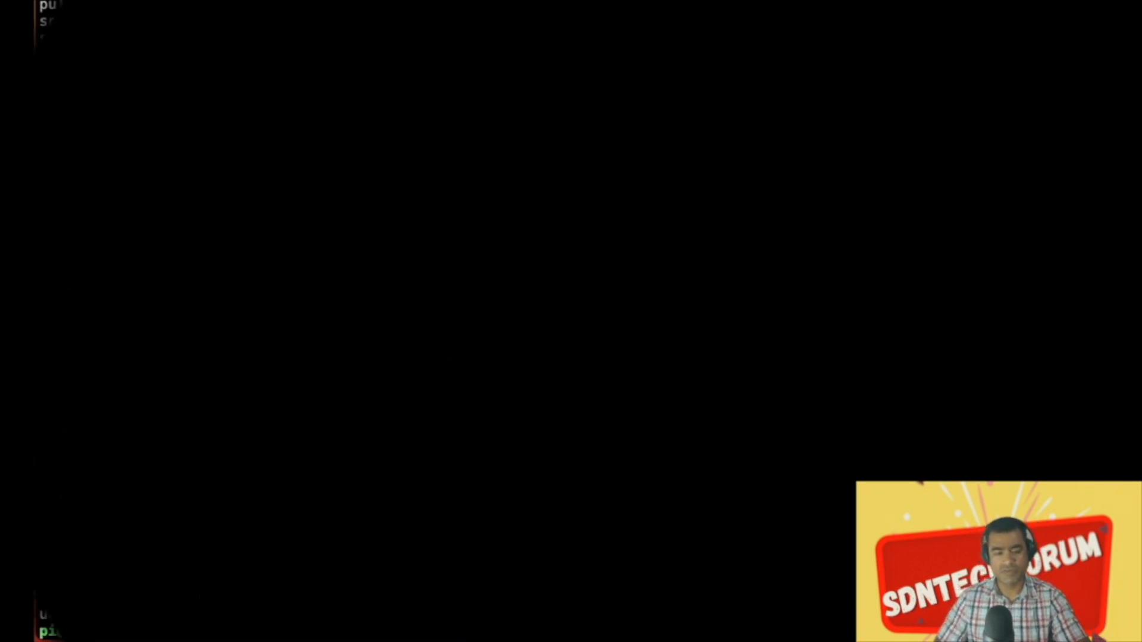